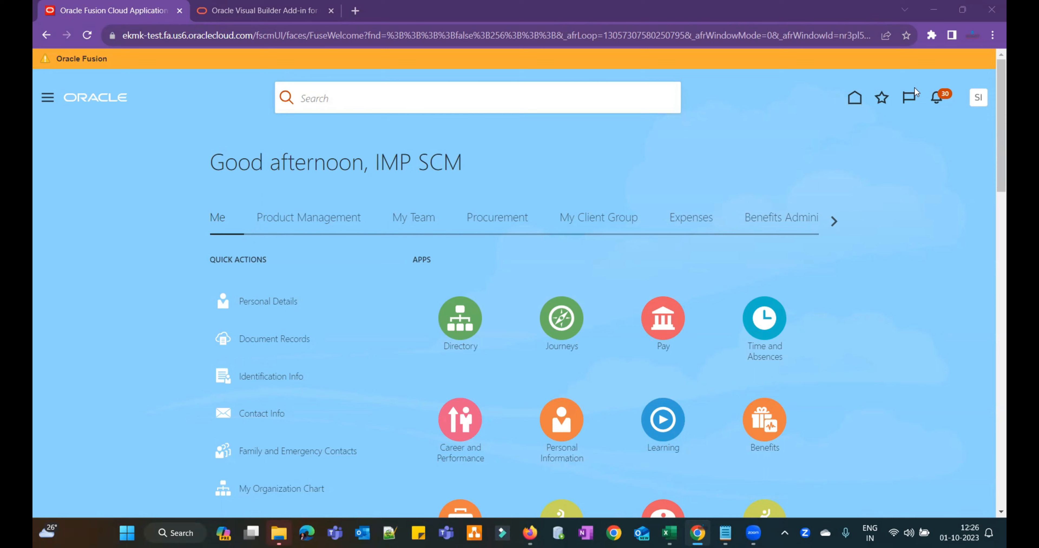
- Switch Chrome to the Oracle Visual Builder Add-in for Excel downloads page
{"action": "left_click", "coordinate": [262, 10]}
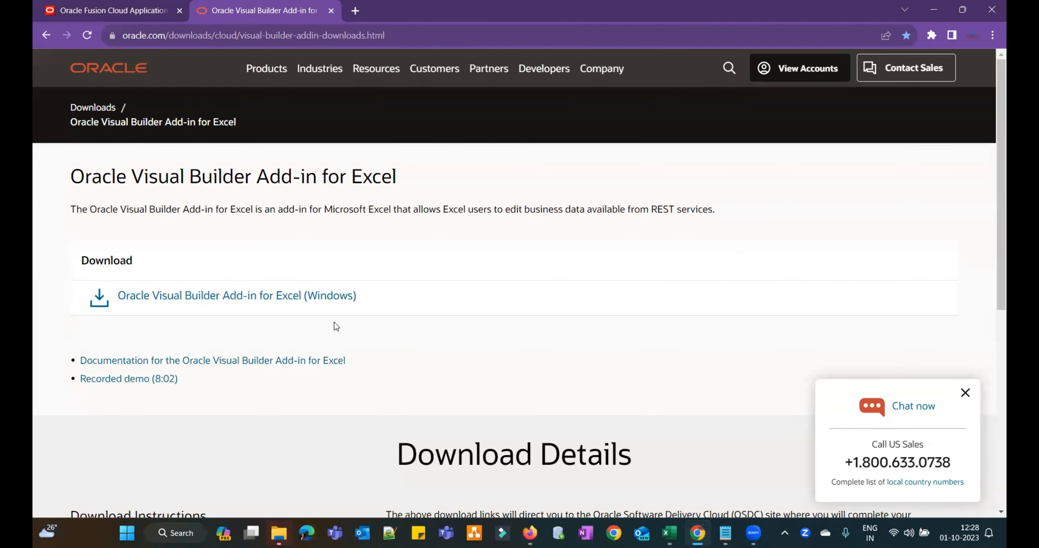
- Bring the blank Book7 workbook forward and show the Oracle Visual Builder ribbon commands
{"action": "mouse_move", "coordinate": [669, 532]}
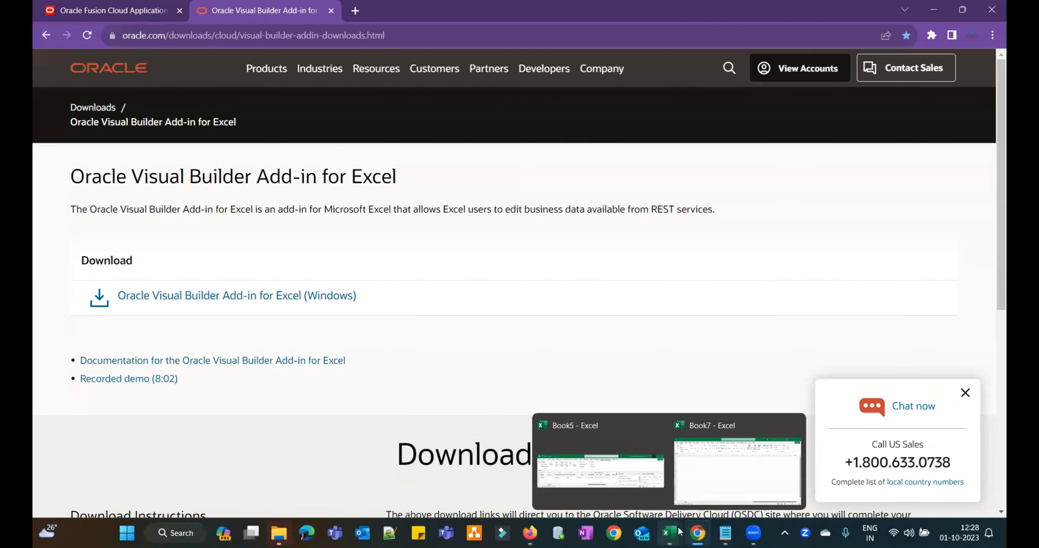
{"action": "left_click", "coordinate": [728, 471]}
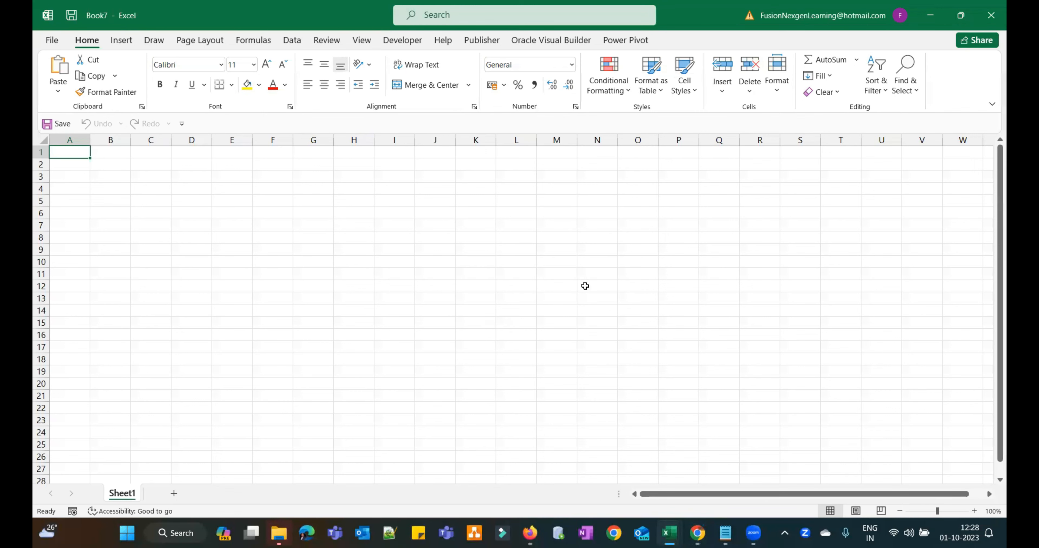
{"action": "left_click", "coordinate": [440, 209]}
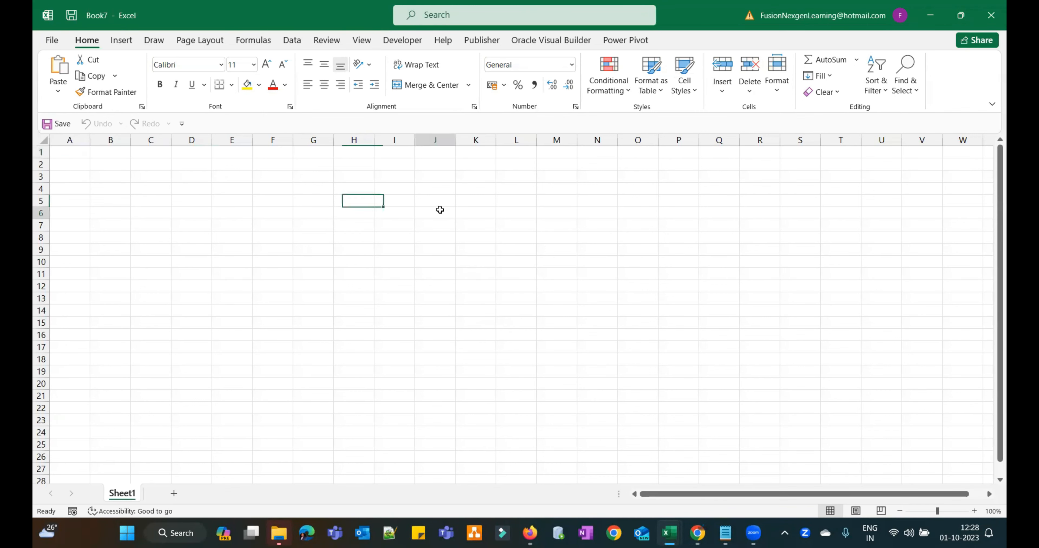
{"action": "left_click", "coordinate": [78, 156]}
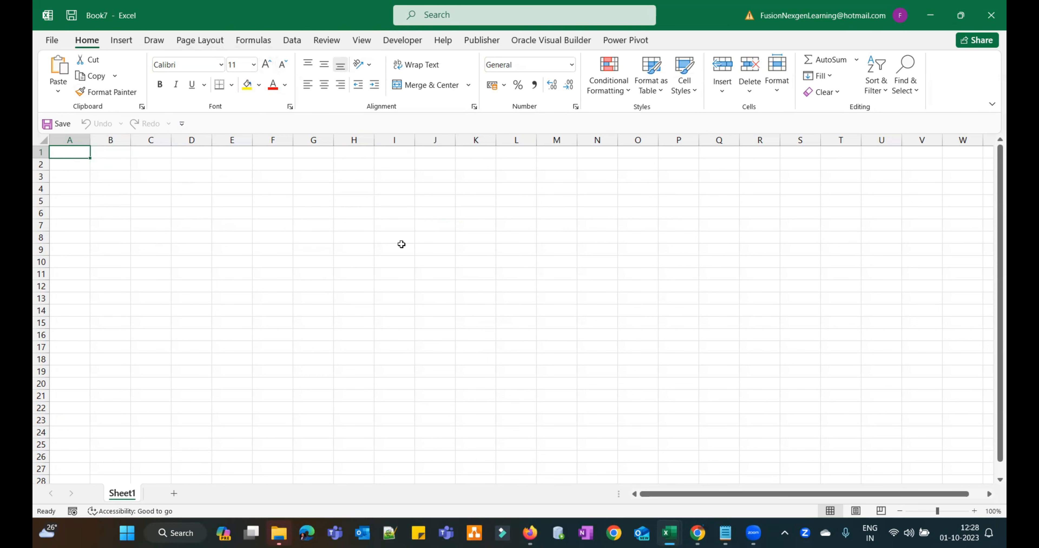
{"action": "left_click", "coordinate": [527, 51]}
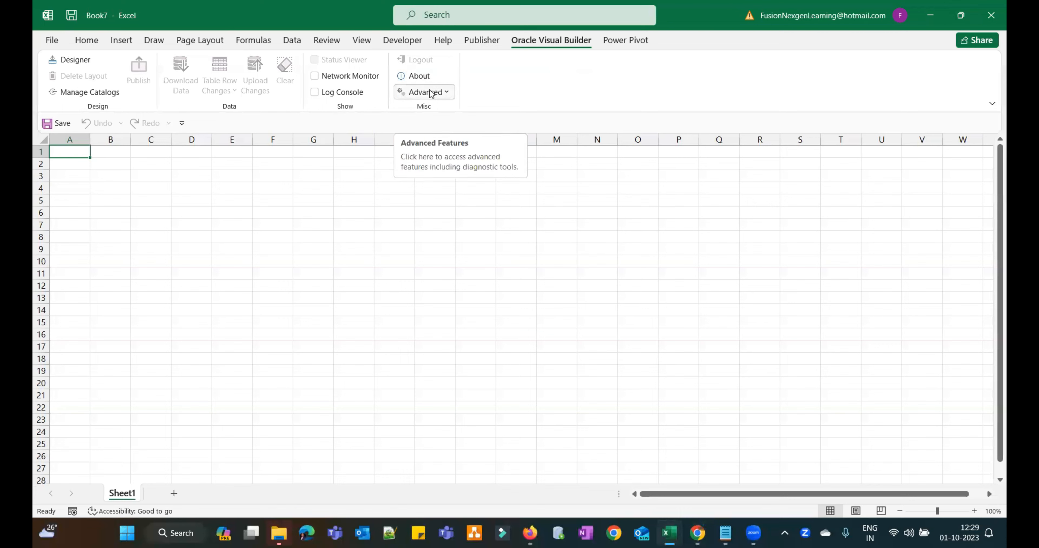
{"action": "left_click", "coordinate": [424, 77]}
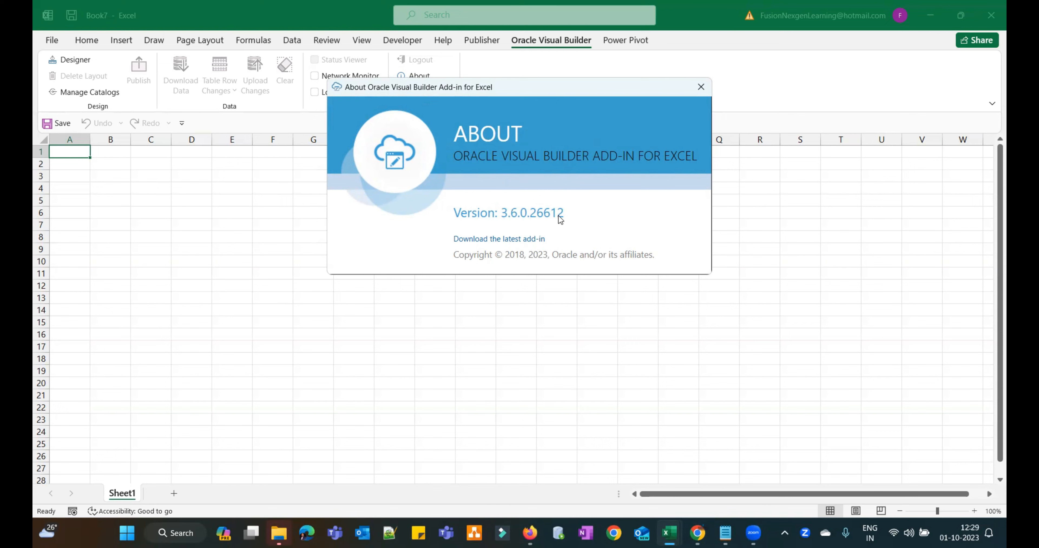
{"action": "left_click", "coordinate": [699, 92]}
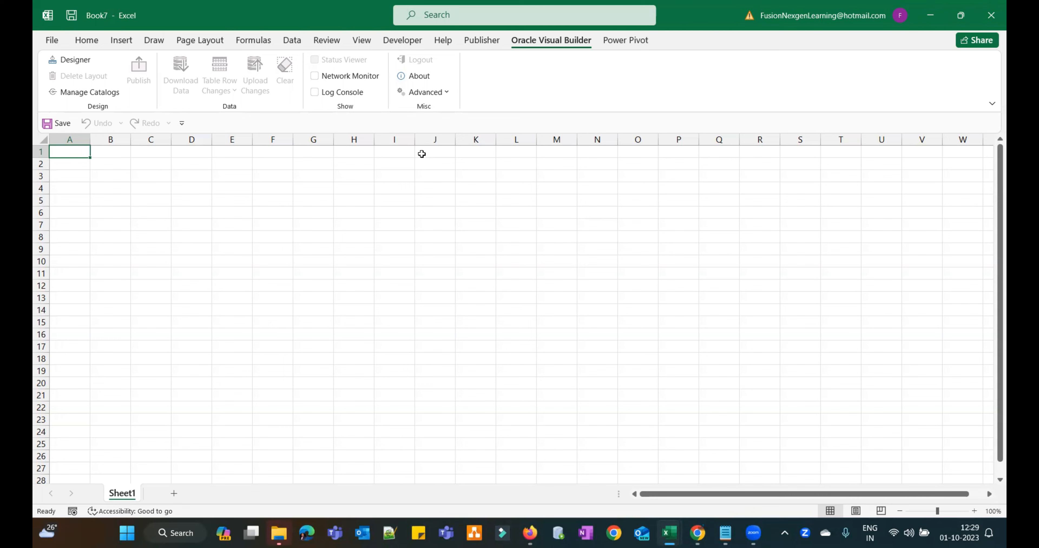
{"action": "left_click", "coordinate": [448, 94]}
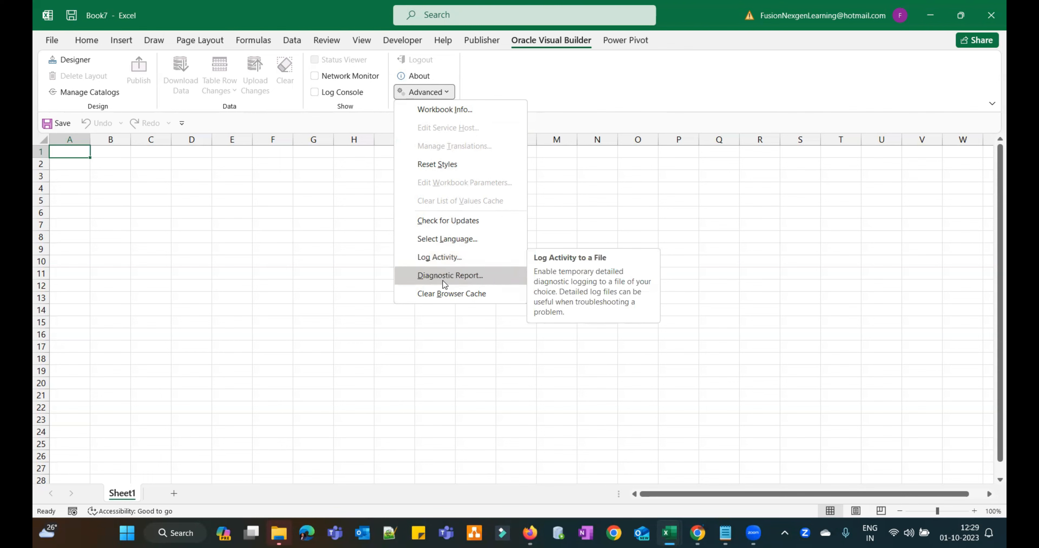
{"action": "left_click", "coordinate": [481, 299]}
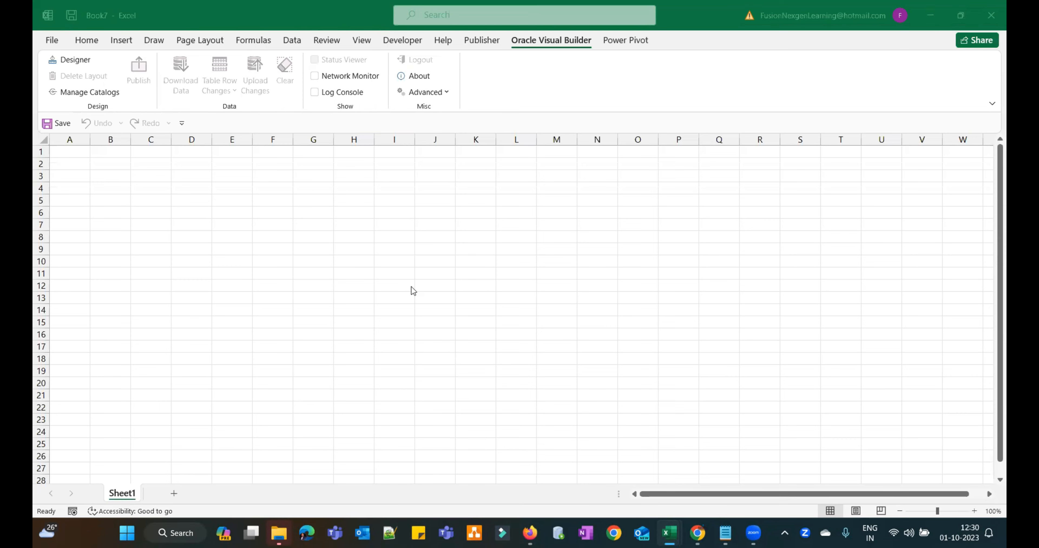
- Google 'oracle rest api for item creation' in a new Chrome tab
{"action": "left_click", "coordinate": [697, 533]}
{"action": "left_click", "coordinate": [354, 10]}
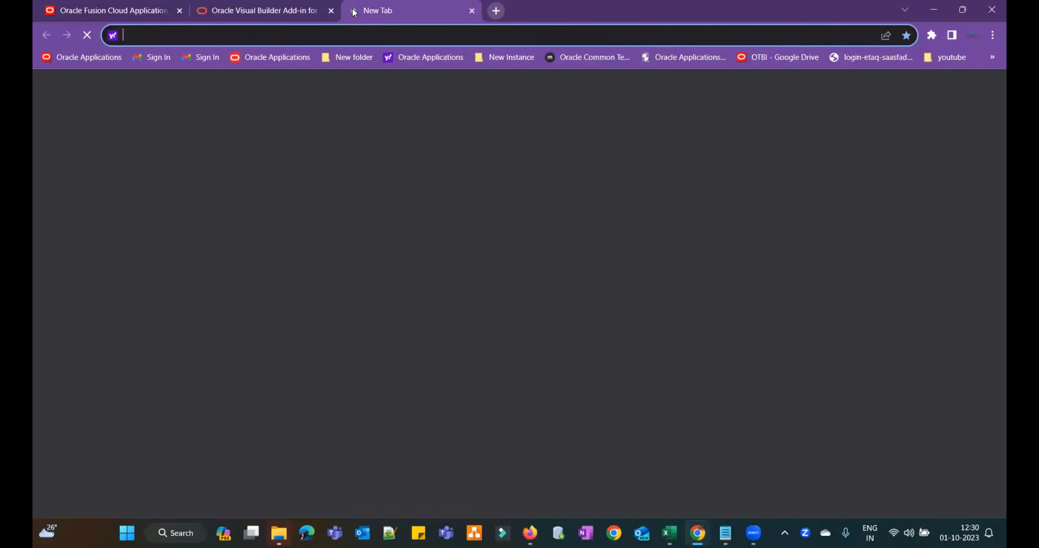
{"action": "left_click", "coordinate": [479, 253]}
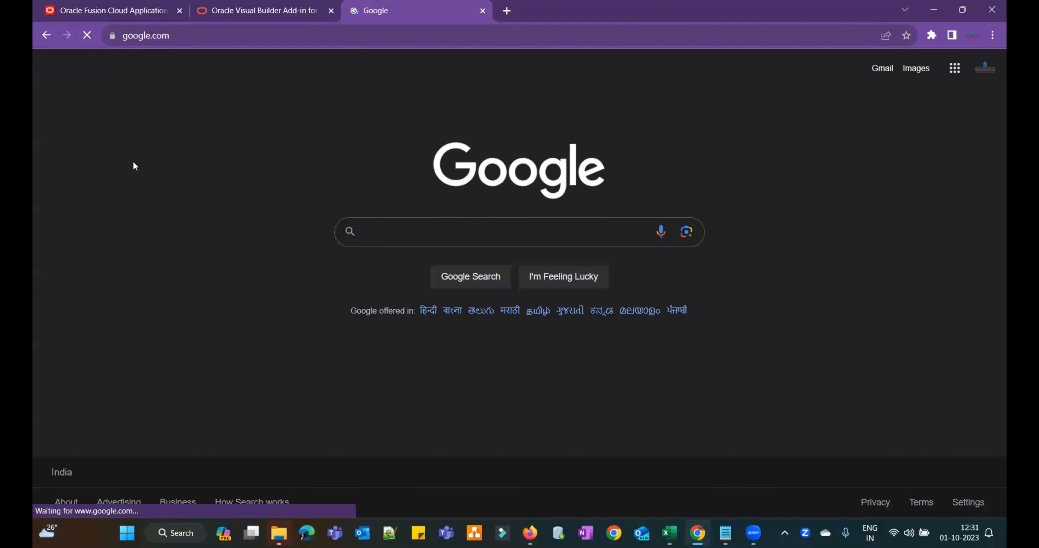
{"action": "type", "text": "orac"}
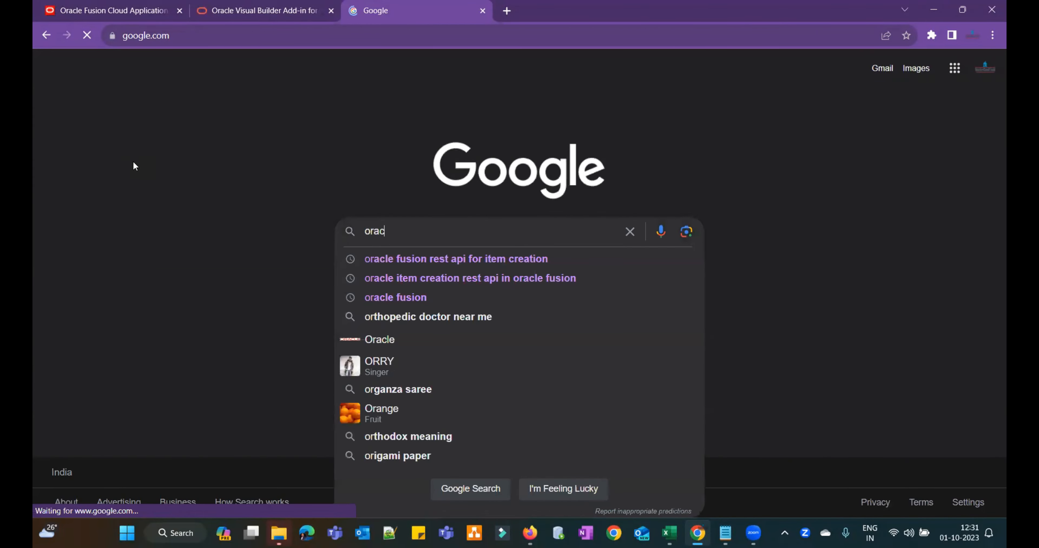
{"action": "type", "text": "le rest "}
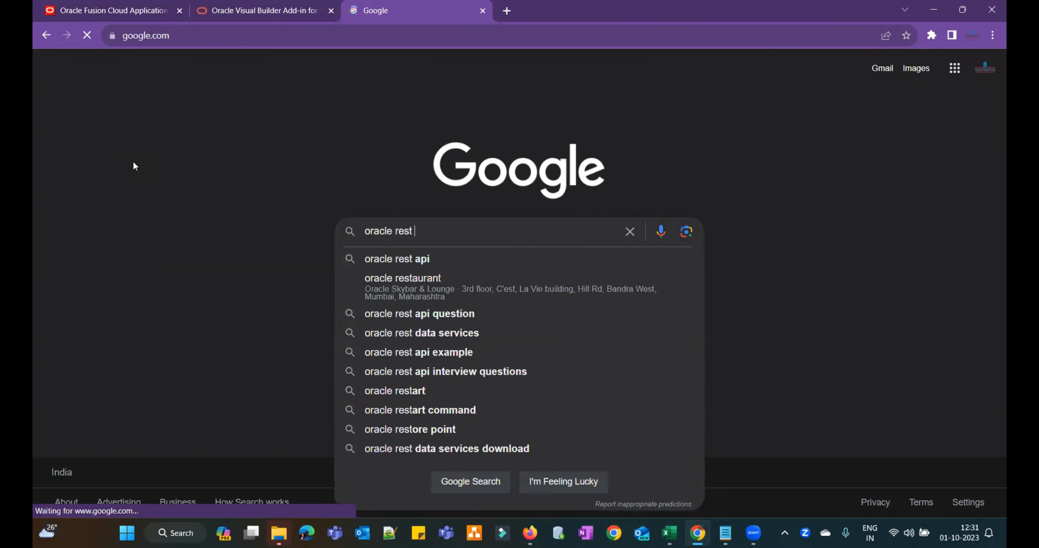
{"action": "type", "text": "api for u"}
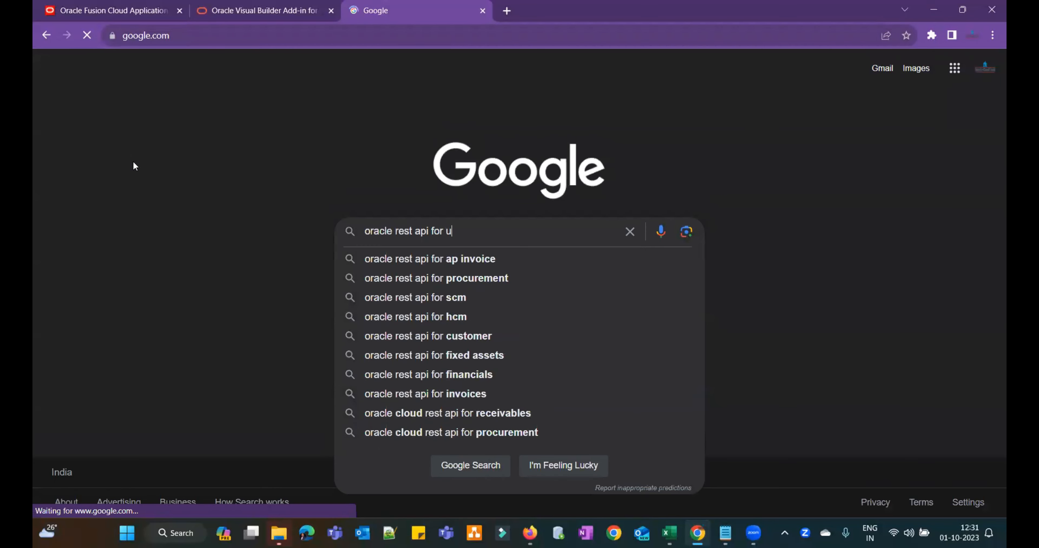
{"action": "key", "text": "BackSpace"}
{"action": "type", "text": "item"}
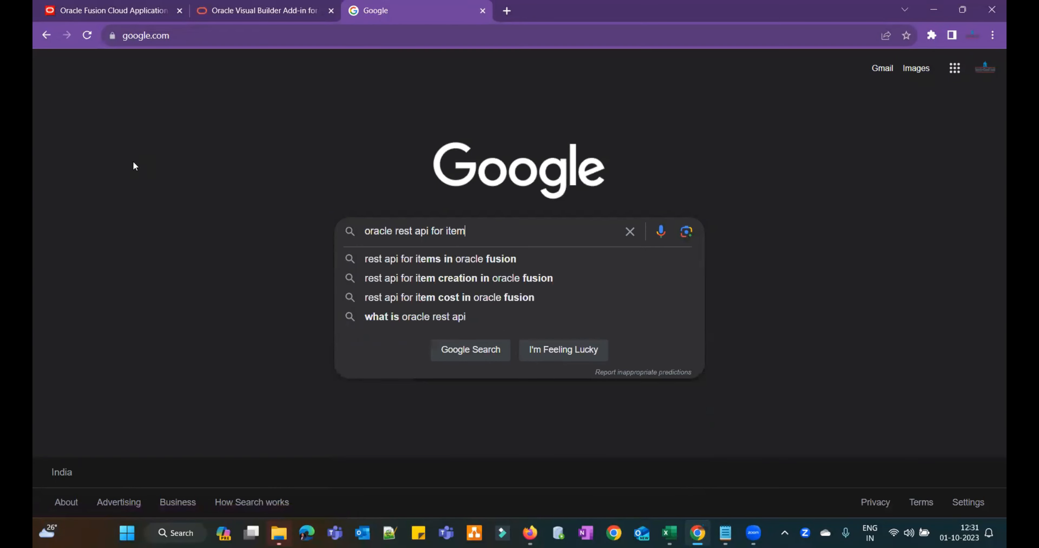
{"action": "type", "text": " creation"}
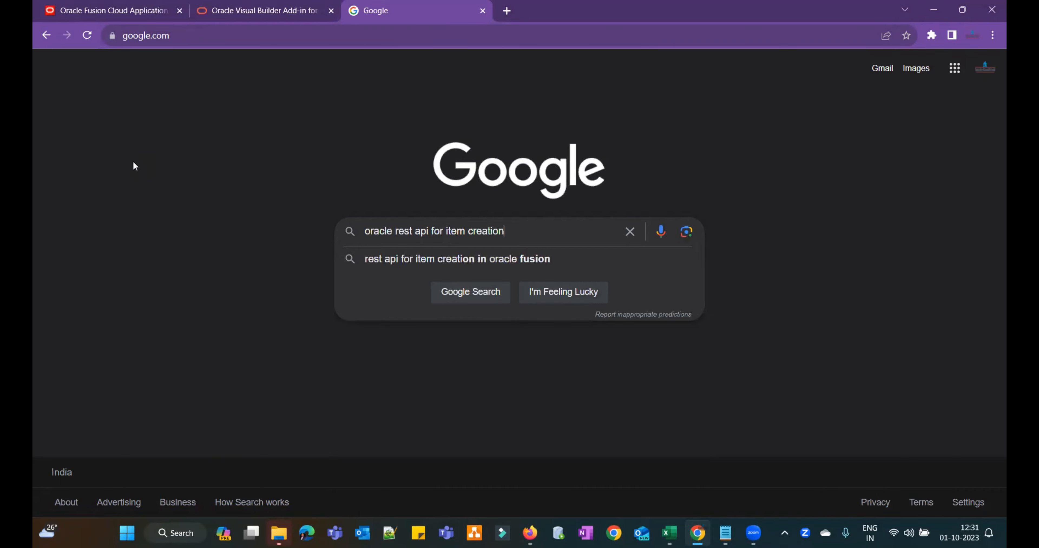
{"action": "key", "text": "Return"}
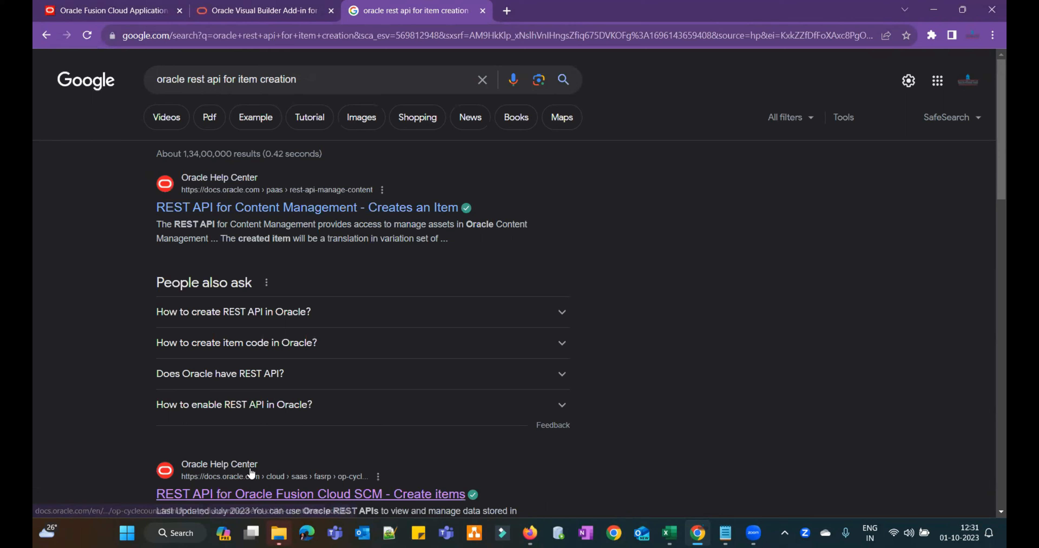
- Open the Oracle SCM Create items documentation result and scroll through it
{"action": "left_click", "coordinate": [368, 499]}
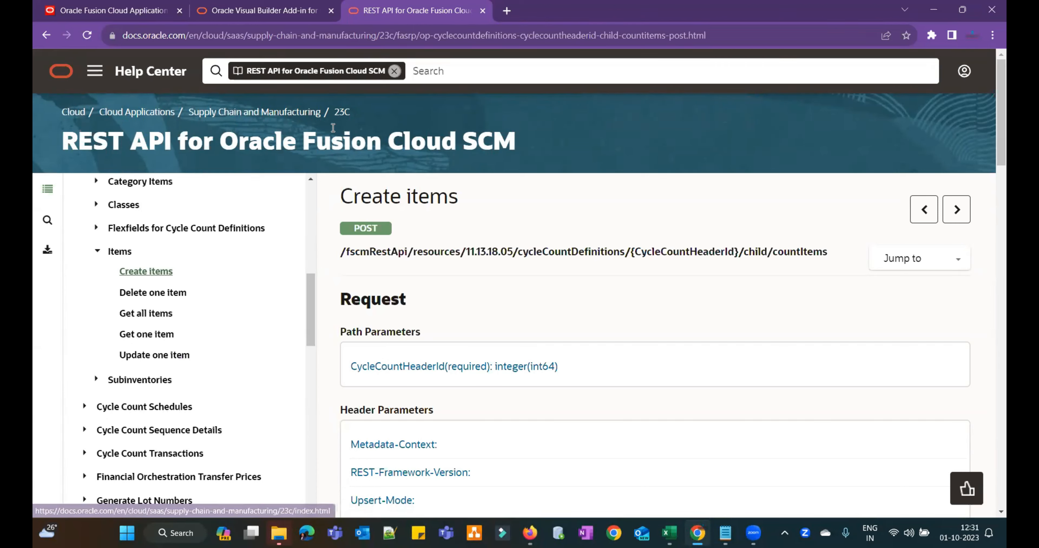
{"action": "left_click_drag", "start_coordinate": [311, 290], "coordinate": [308, 521]}
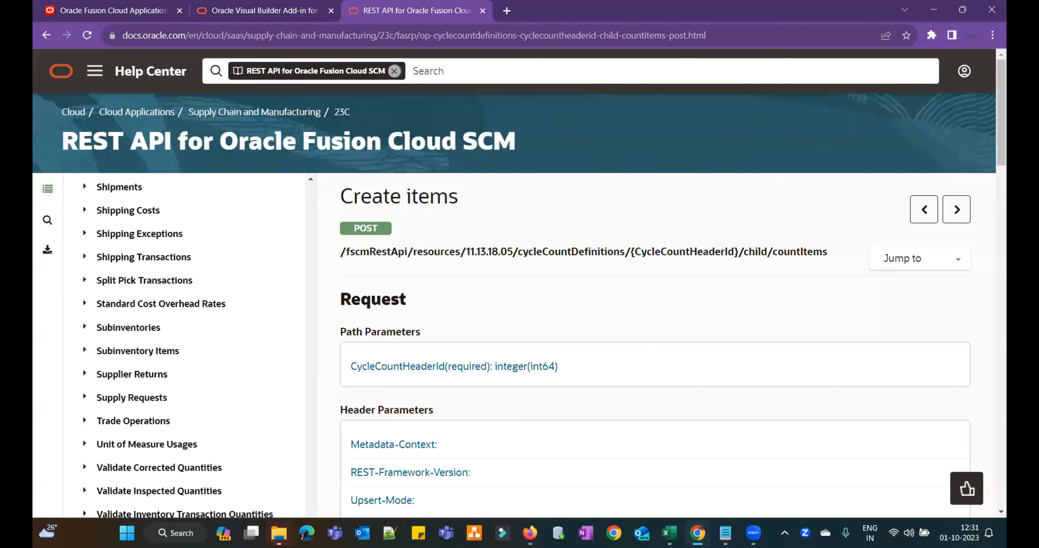
{"action": "left_click_drag", "start_coordinate": [1001, 146], "coordinate": [1000, 230]}
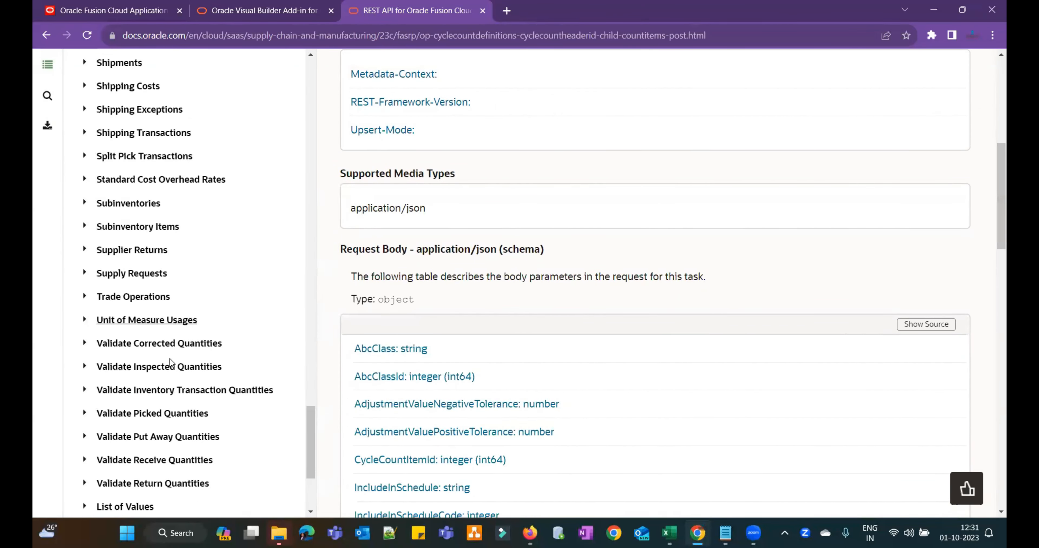
{"action": "left_click_drag", "start_coordinate": [310, 420], "coordinate": [311, 487]}
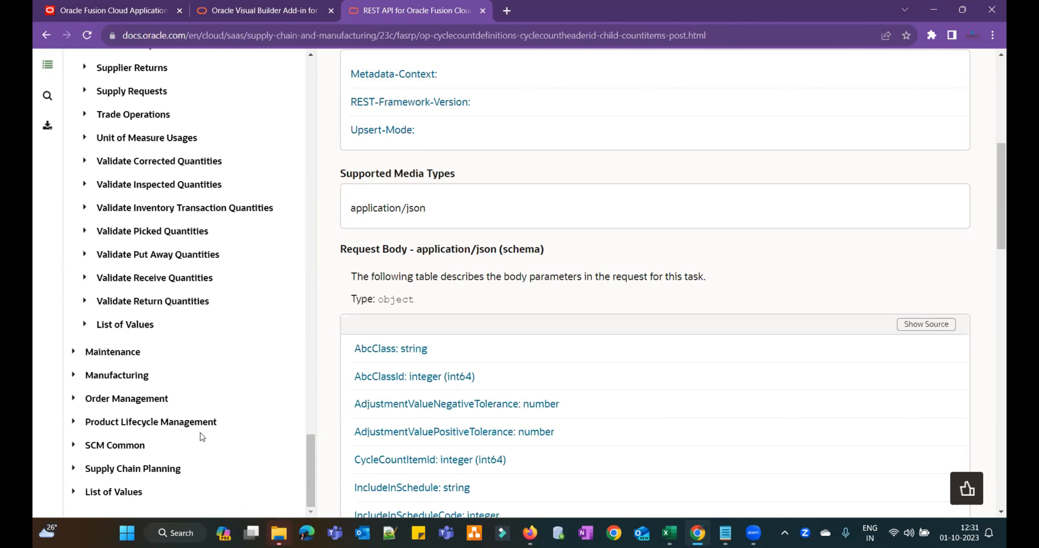
- Navigate the contents to Product Lifecycle Management > Items Version 2 > Create items
{"action": "left_click", "coordinate": [73, 423]}
{"action": "left_click_drag", "start_coordinate": [311, 373], "coordinate": [310, 424]}
{"action": "left_click", "coordinate": [85, 346]}
{"action": "left_click", "coordinate": [146, 423]}
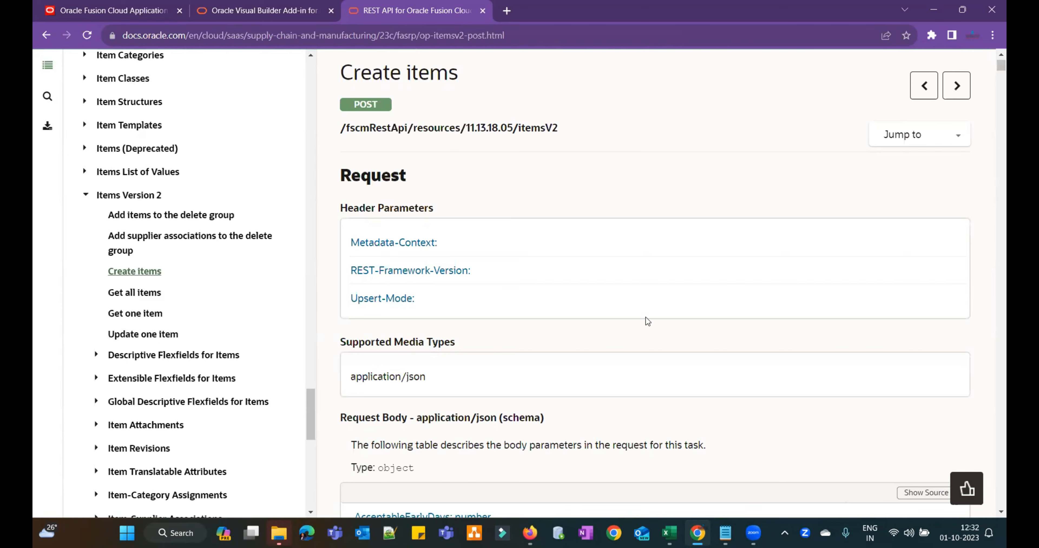
- In Book7, start a Designer layout on the itemsV2/describe URL with Default authentication
{"action": "mouse_move", "coordinate": [669, 533]}
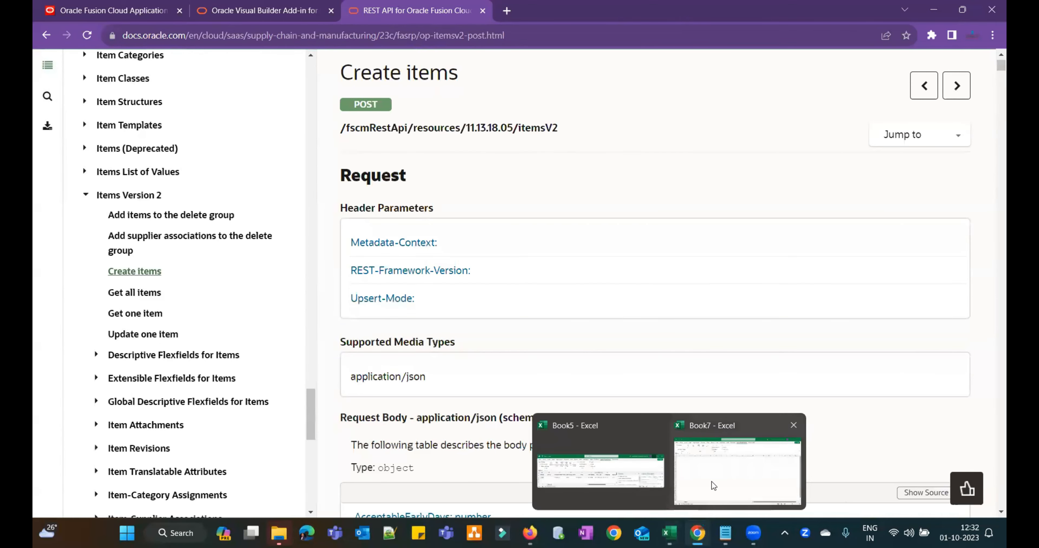
{"action": "left_click", "coordinate": [710, 482]}
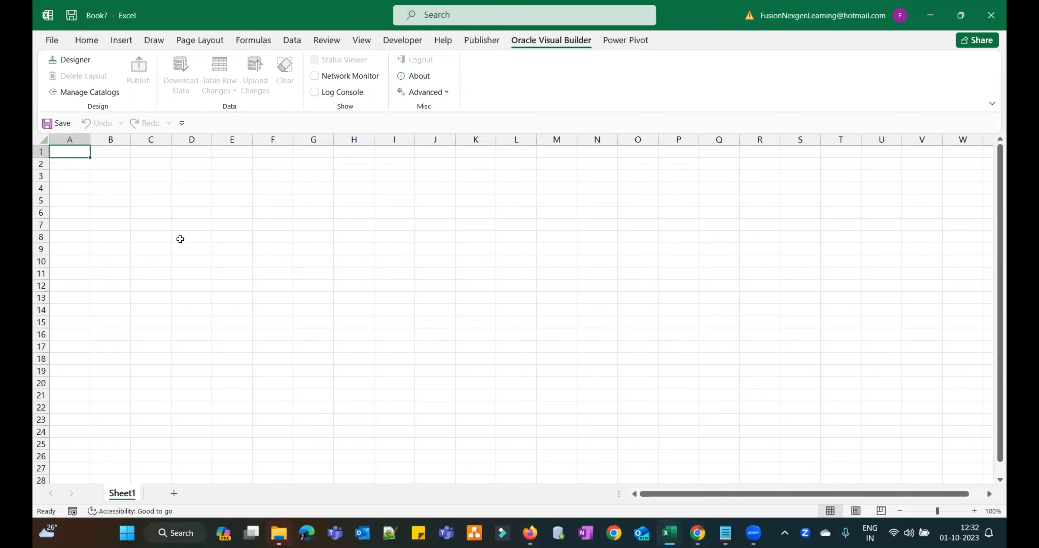
{"action": "left_click", "coordinate": [81, 61]}
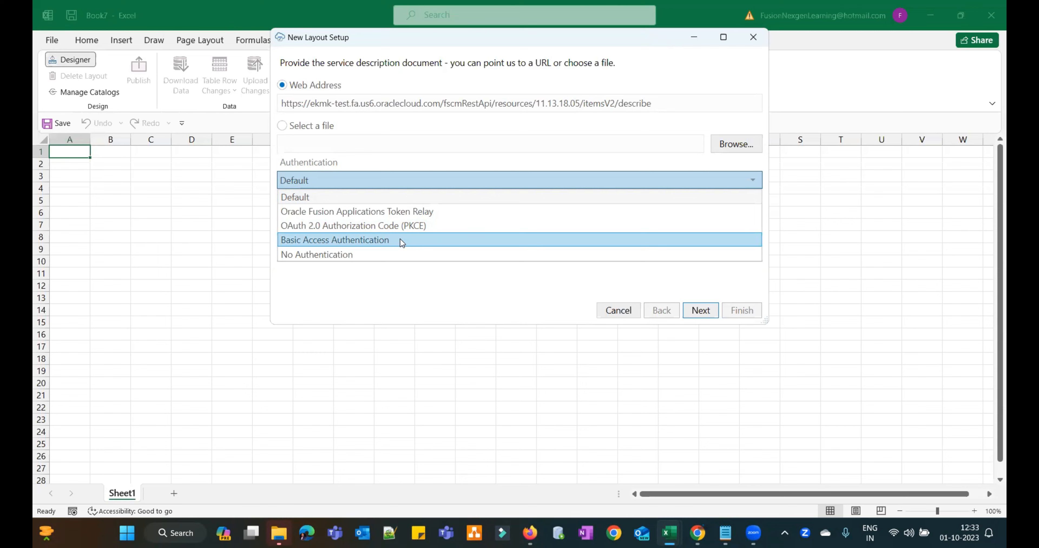
{"action": "left_click", "coordinate": [398, 288]}
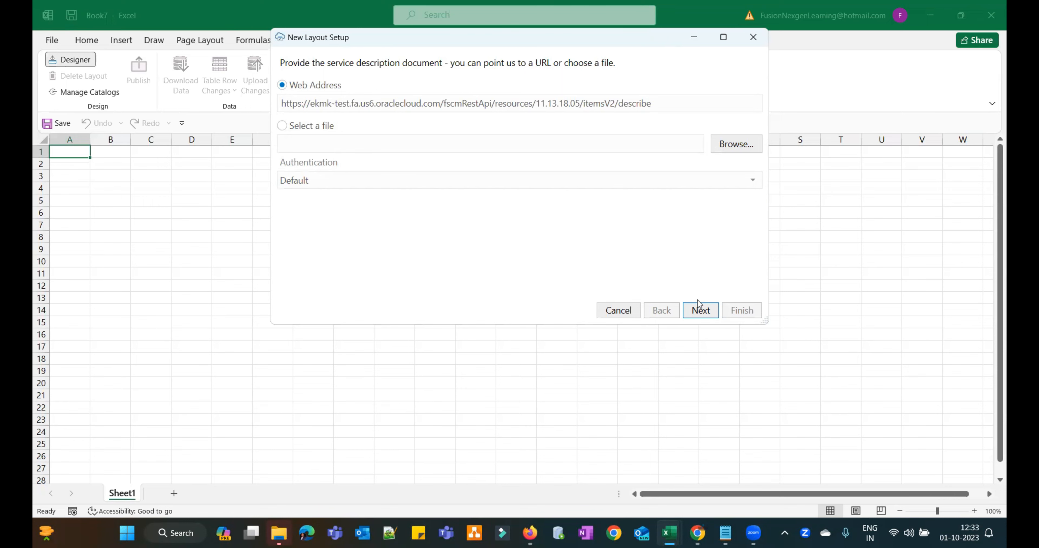
{"action": "left_click", "coordinate": [699, 308]}
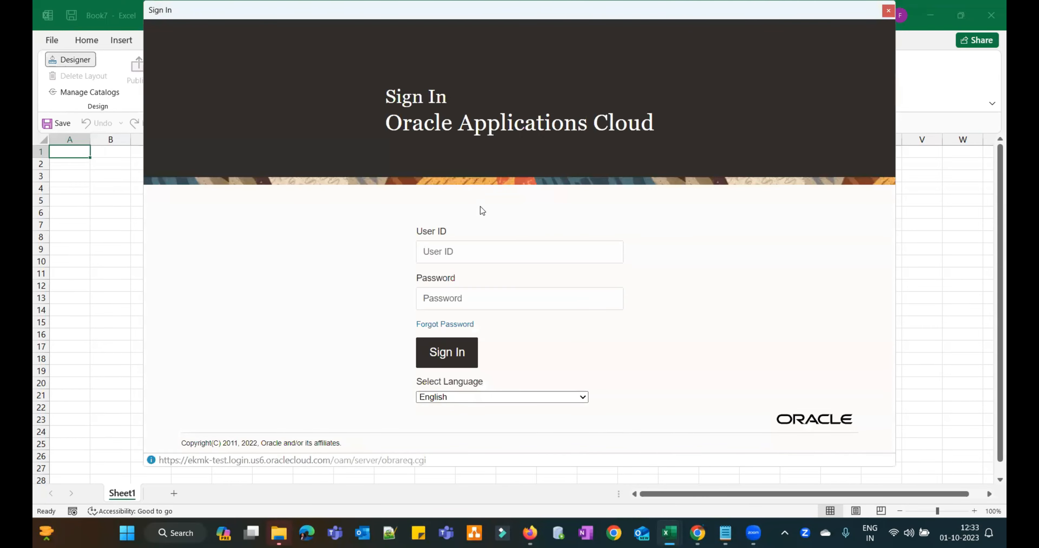
- Enter the user ID and password and sign in to Oracle Applications Cloud
{"action": "left_click", "coordinate": [516, 251]}
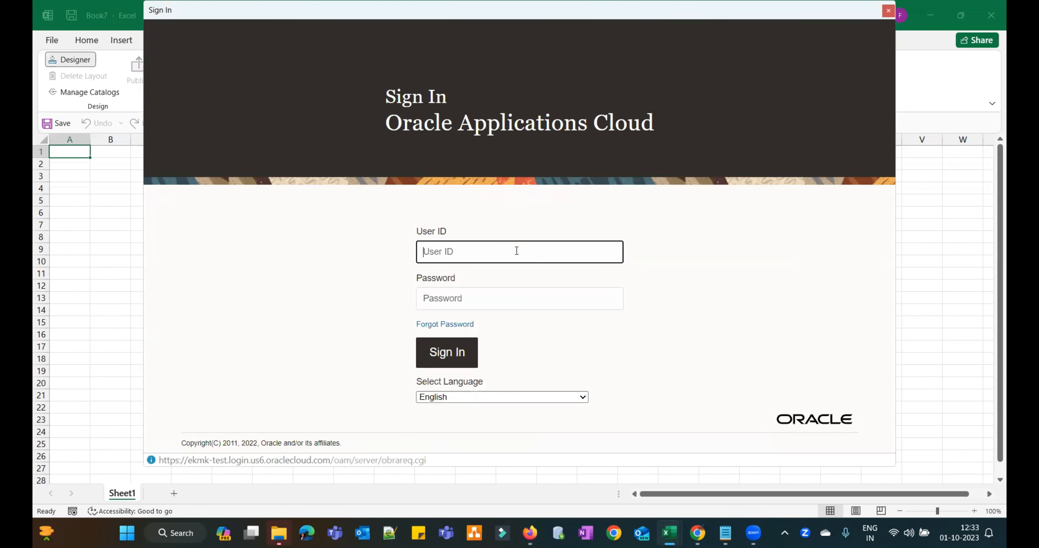
{"action": "type", "text": "scm.imp"}
{"action": "key", "text": "Tab"}
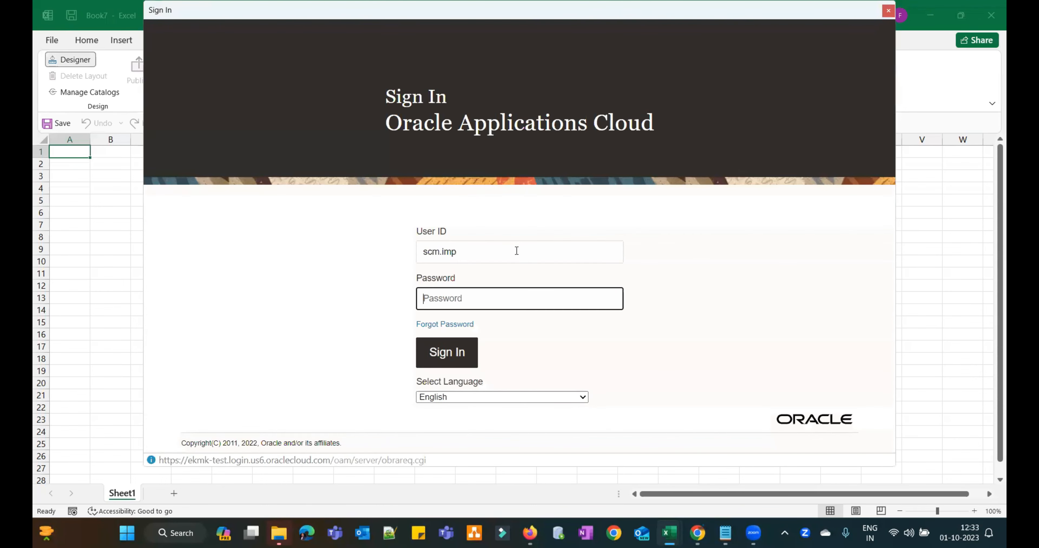
{"action": "type", "text": "•••••••••••"}
{"action": "left_click", "coordinate": [467, 352]}
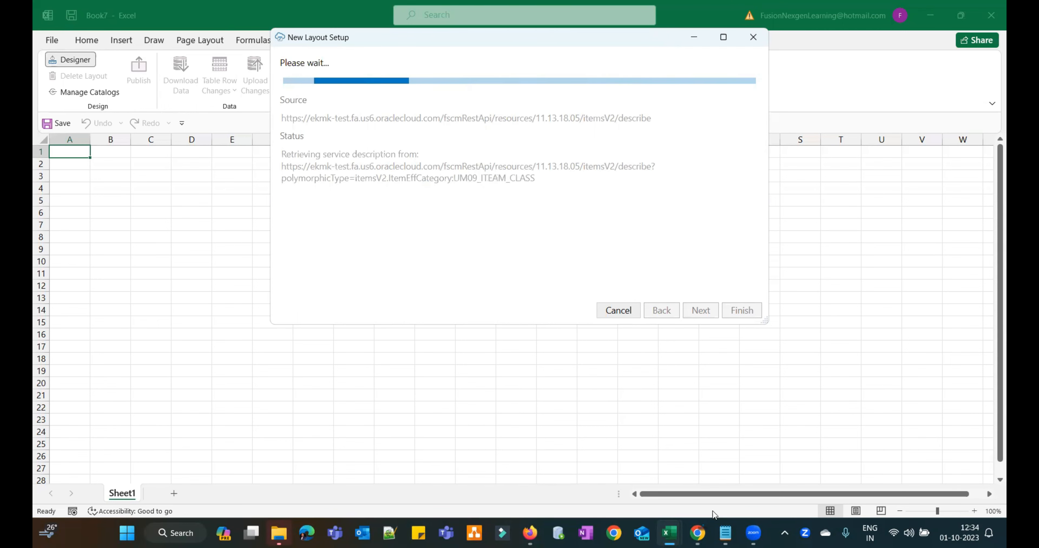
- Bring up the Notepad notes and inspect the first itemsV2 describe URL
{"action": "mouse_move", "coordinate": [725, 532]}
{"action": "left_click", "coordinate": [717, 477]}
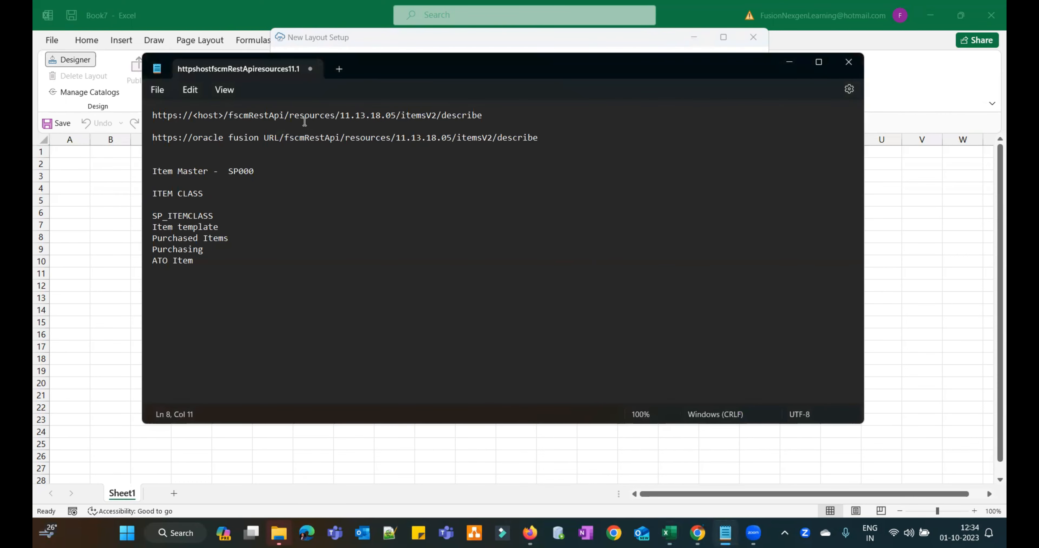
{"action": "left_click", "coordinate": [496, 114]}
{"action": "left_click_drag", "start_coordinate": [155, 114], "coordinate": [443, 118]}
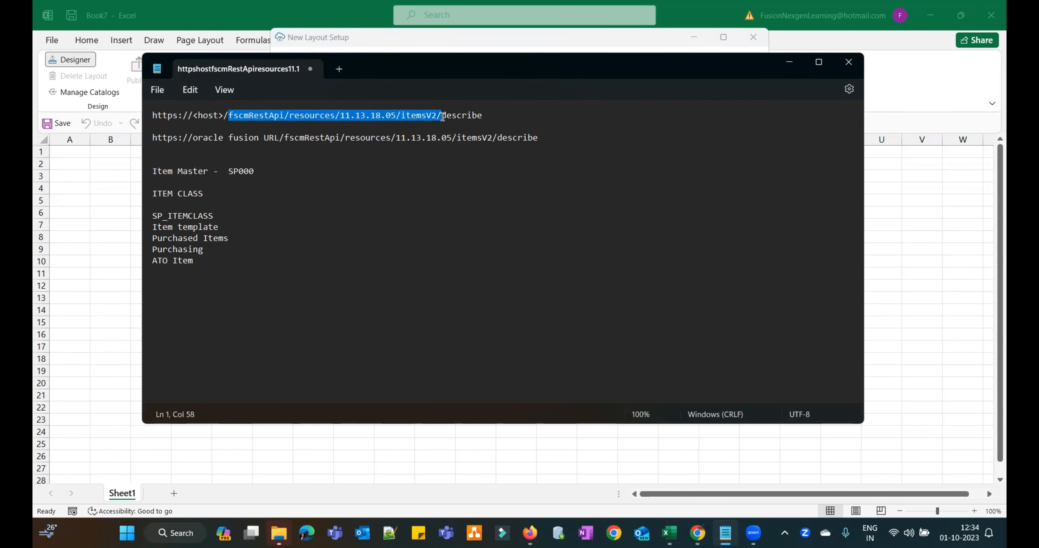
{"action": "left_click", "coordinate": [491, 116]}
{"action": "key", "text": "Left"}
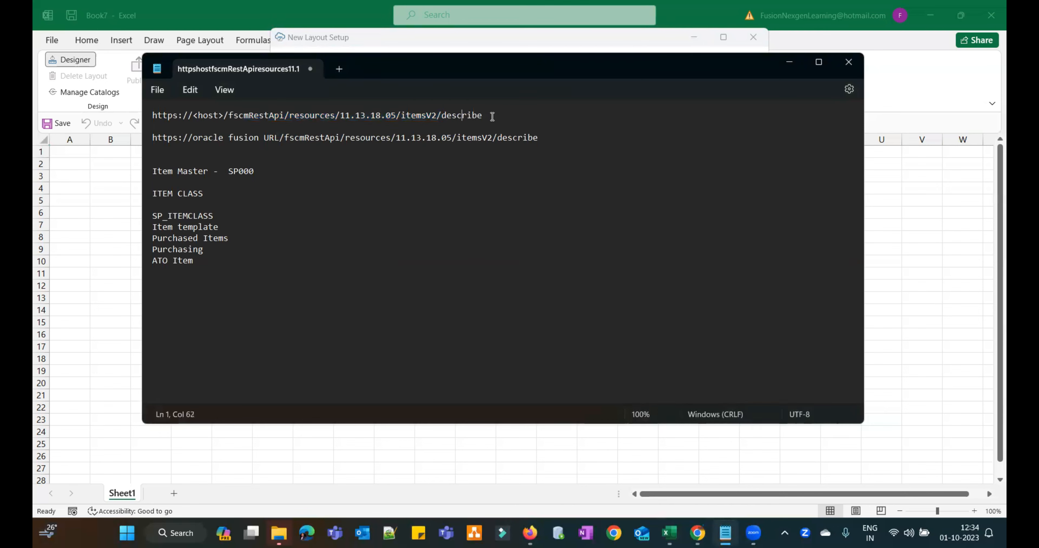
{"action": "key", "text": "Left"}
{"action": "key", "text": "Left"}
{"action": "key", "text": "Left"}
{"action": "key", "text": "Left"}
{"action": "key", "text": "Left"}
{"action": "key", "text": "Left"}
{"action": "key", "text": "Left"}
{"action": "key", "text": "Left"}
{"action": "key", "text": "Left"}
{"action": "key", "text": "Left"}
{"action": "key", "text": "Left"}
{"action": "key", "text": "Left"}
{"action": "key", "text": "Left"}
{"action": "key", "text": "Left"}
{"action": "key", "text": "Left"}
{"action": "key", "text": "Left"}
{"action": "key", "text": "Left"}
{"action": "key", "text": "Left"}
{"action": "key", "text": "Left"}
{"action": "key", "text": "Left"}
{"action": "key", "text": "Left"}
{"action": "key", "text": "Left"}
{"action": "key", "text": "Left"}
{"action": "key", "text": "Left"}
{"action": "key", "text": "Left"}
{"action": "key", "text": "Left"}
{"action": "key", "text": "Left"}
{"action": "key", "text": "Left"}
{"action": "key", "text": "Left"}
{"action": "key", "text": "Left"}
{"action": "key", "text": "Left"}
{"action": "key", "text": "Left"}
{"action": "key", "text": "Left"}
{"action": "key", "text": "Left"}
{"action": "key", "text": "Left"}
{"action": "key", "text": "Left"}
{"action": "key", "text": "Left"}
{"action": "key", "text": "Left"}
{"action": "key", "text": "Left"}
{"action": "key", "text": "Left"}
- Choose Items V2 as the business object, keep Table Layout, and finish the setup
{"action": "key", "text": "alt+Tab"}
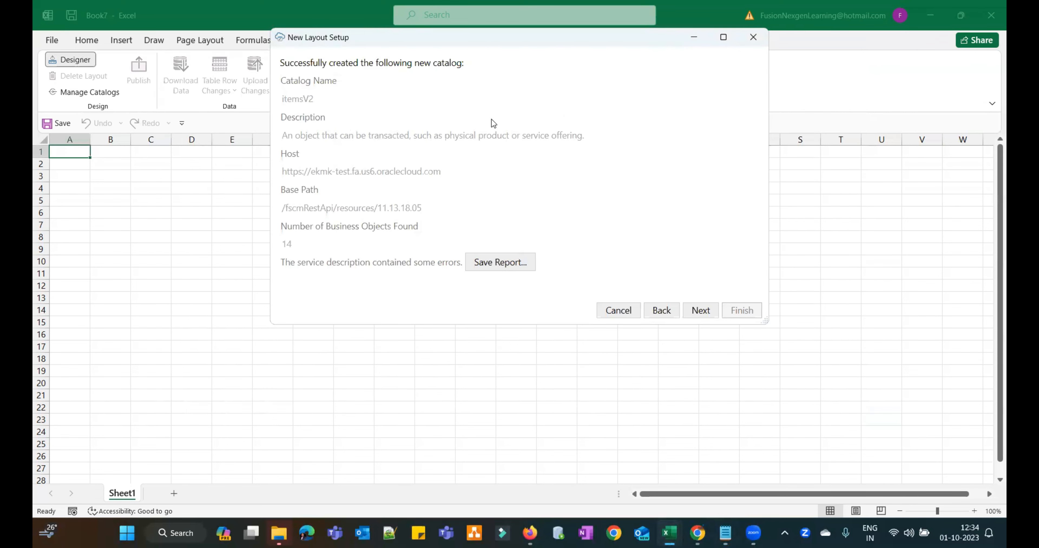
{"action": "left_click", "coordinate": [700, 311]}
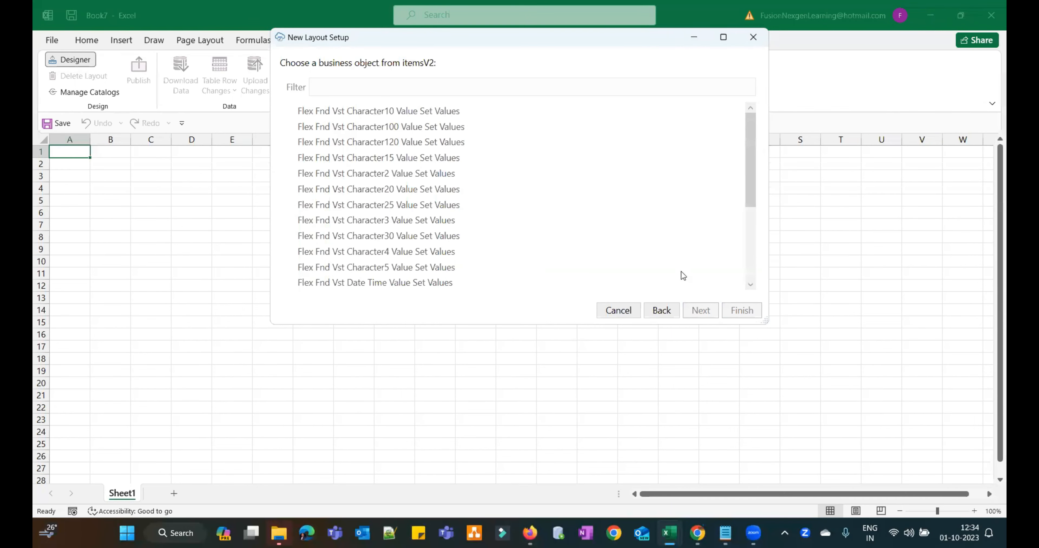
{"action": "scroll", "coordinate": [413, 209], "scroll_direction": "down", "scroll_amount": 5}
{"action": "left_click", "coordinate": [319, 174]}
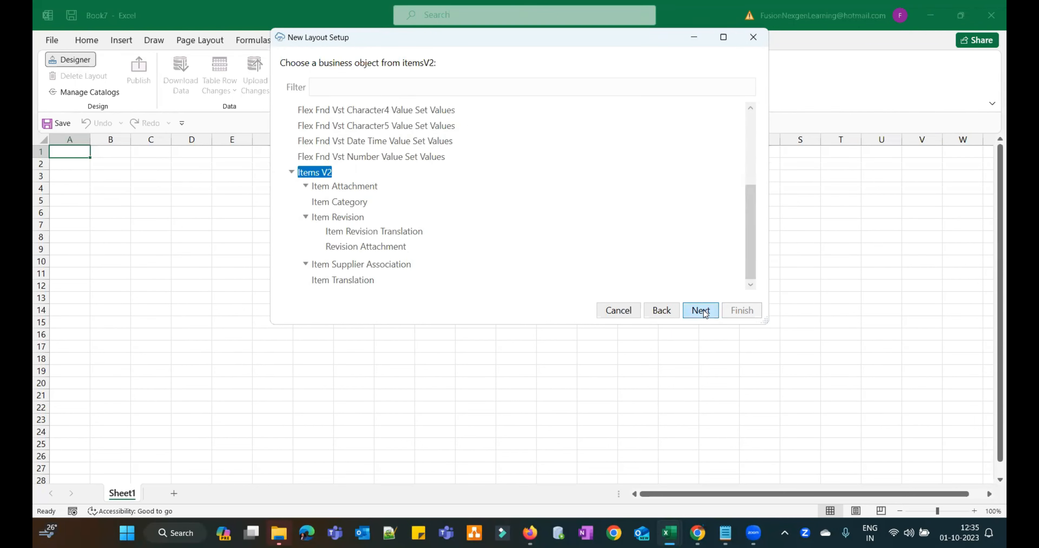
{"action": "left_click", "coordinate": [700, 311]}
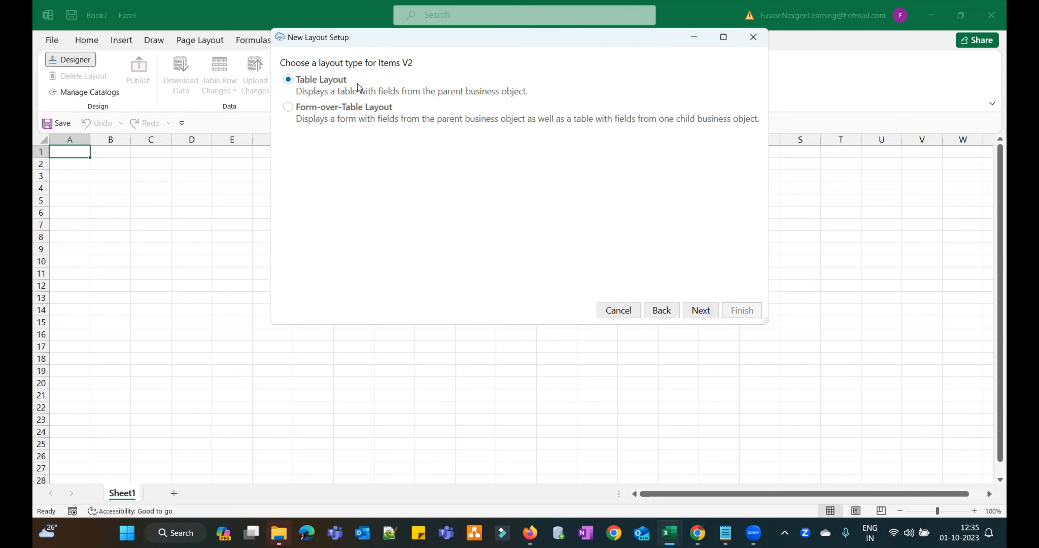
{"action": "left_click", "coordinate": [701, 311]}
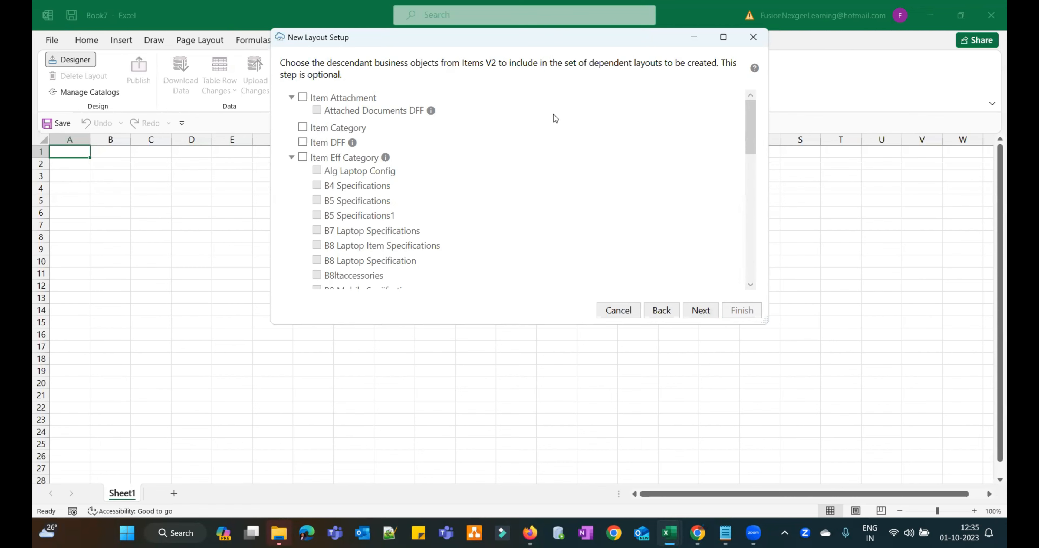
{"action": "left_click", "coordinate": [700, 310]}
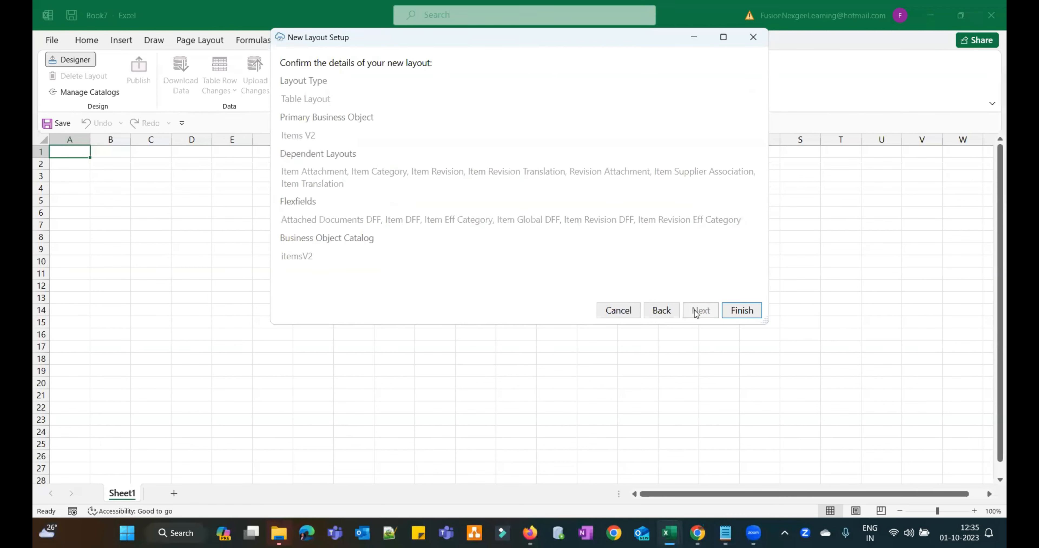
{"action": "left_click", "coordinate": [742, 310]}
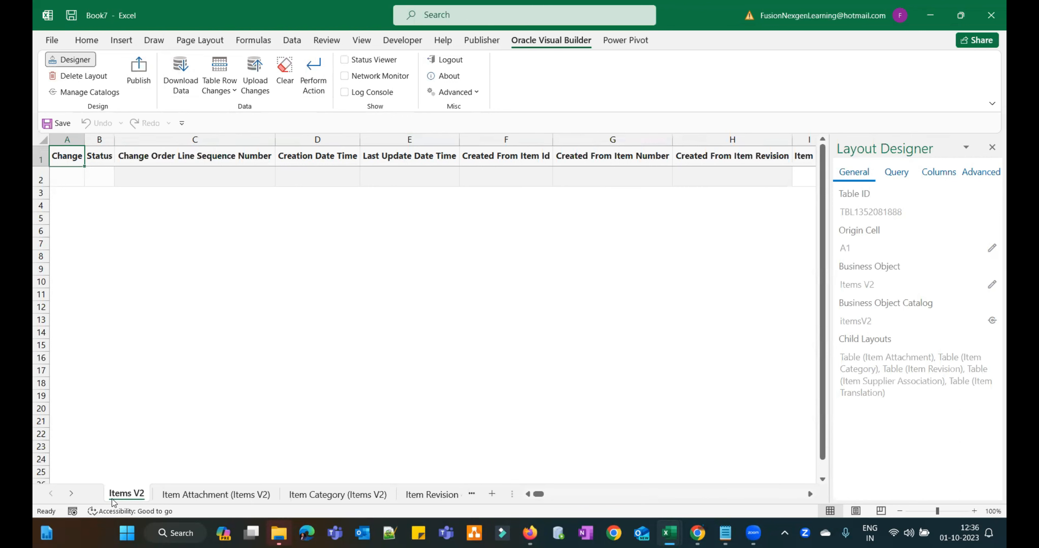
- Review the Item Attachment, Category, Revision, Revision Translation, Revision Attachment, Supplier Association and Translation sheets
{"action": "left_click", "coordinate": [209, 495]}
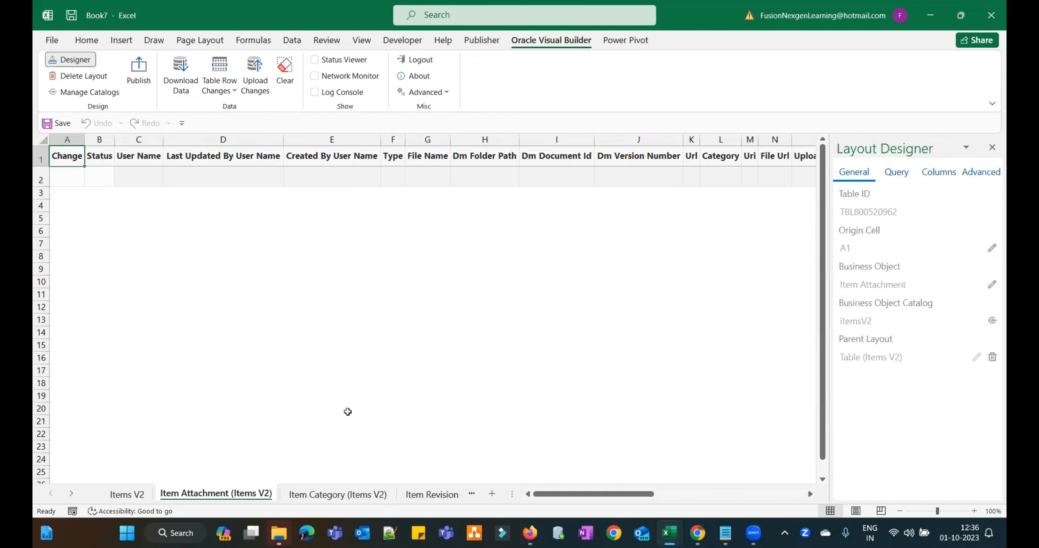
{"action": "left_click", "coordinate": [347, 497]}
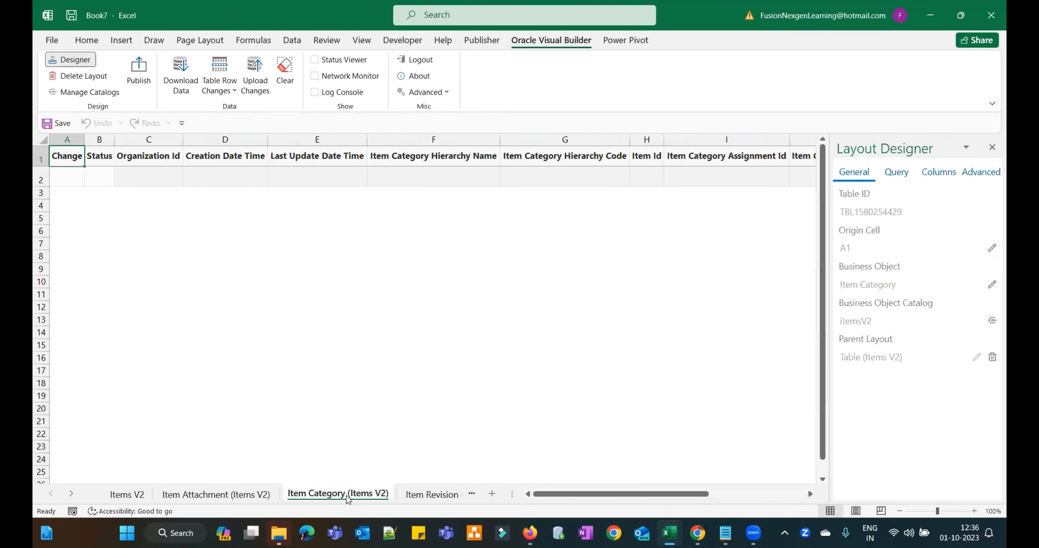
{"action": "left_click", "coordinate": [431, 496]}
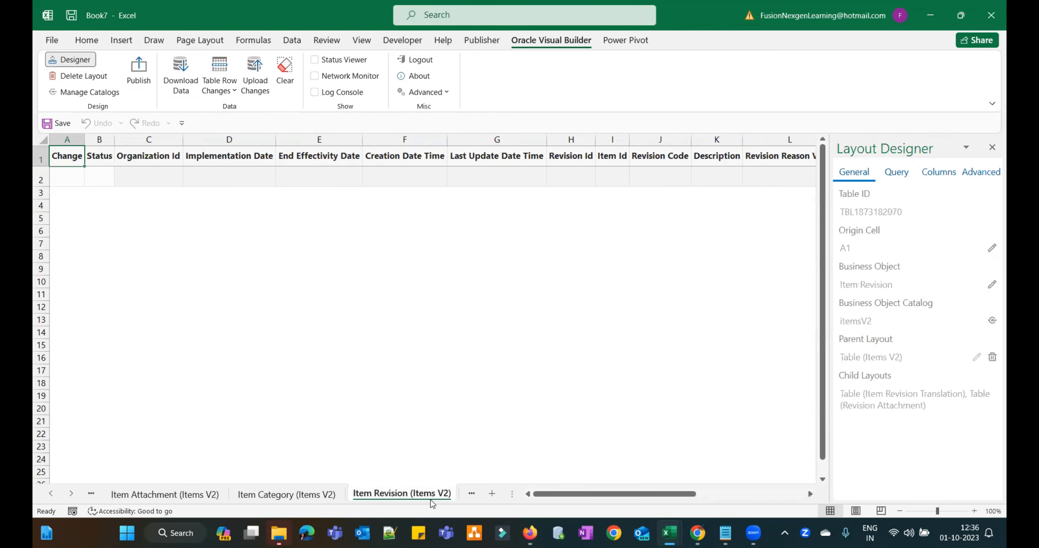
{"action": "left_click", "coordinate": [462, 495]}
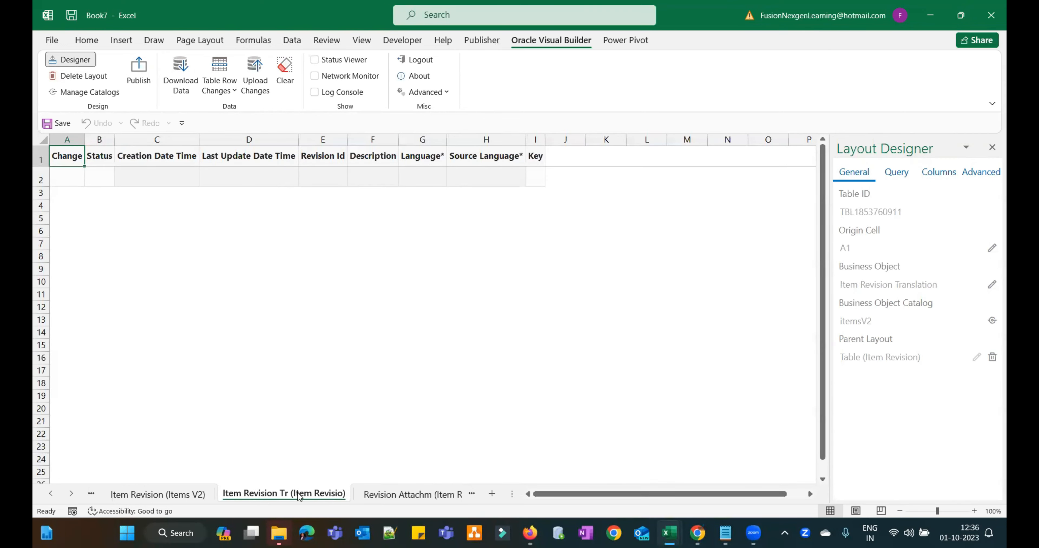
{"action": "left_click", "coordinate": [400, 496]}
{"action": "left_click", "coordinate": [410, 498]}
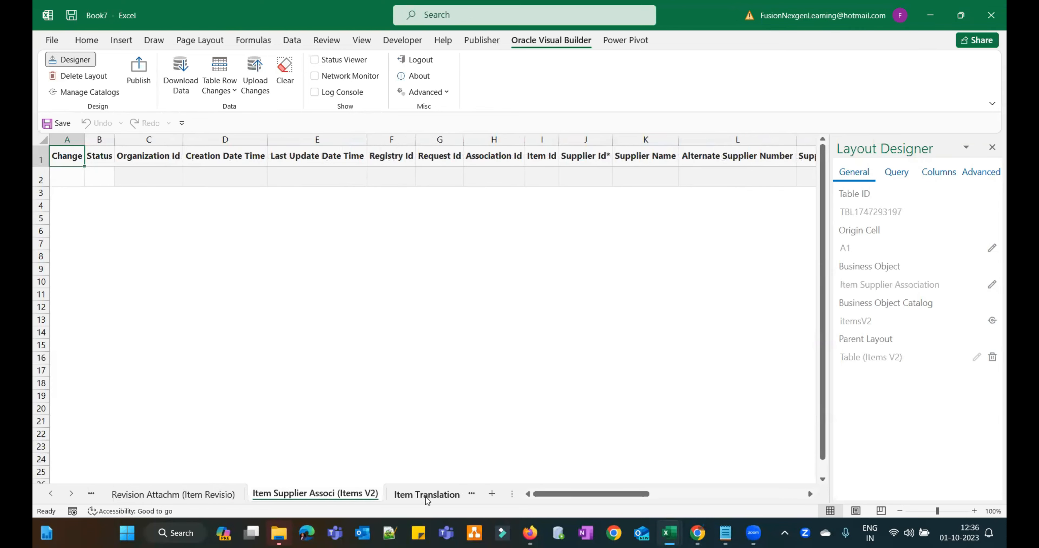
{"action": "left_click", "coordinate": [426, 497]}
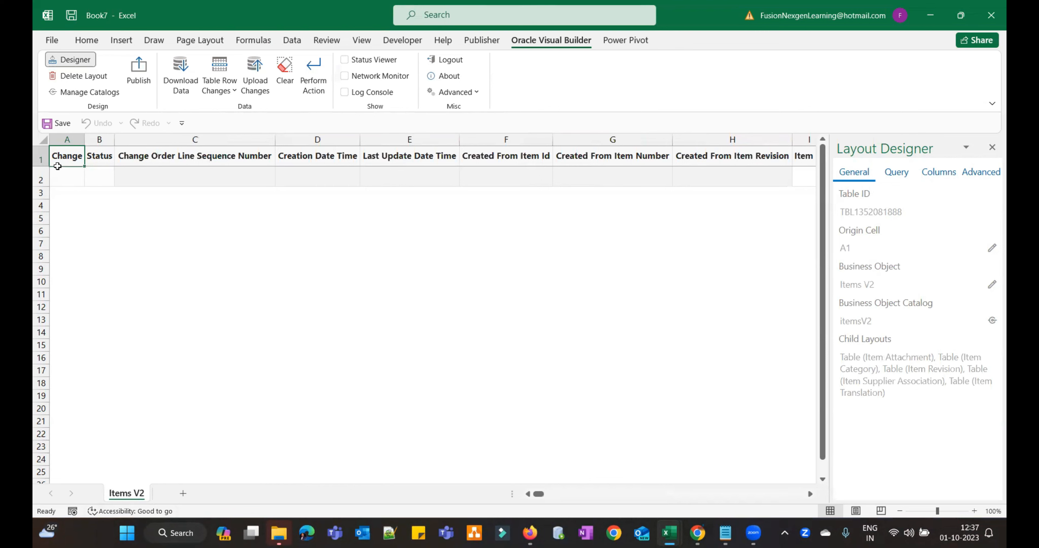
- Select cells A2 and C2, then list the Items V2 table columns in the Layout Designer
{"action": "left_click", "coordinate": [61, 178]}
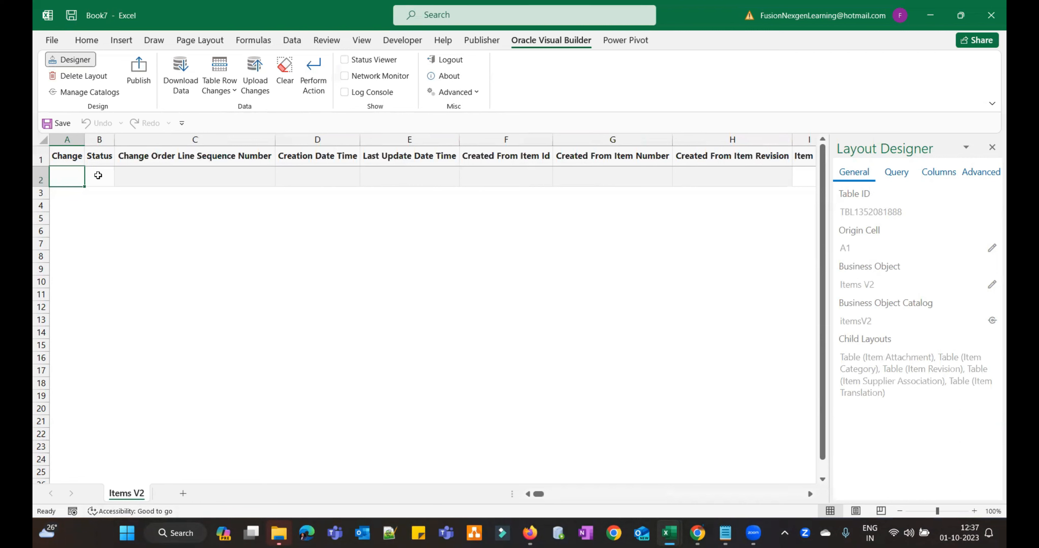
{"action": "left_click", "coordinate": [141, 178]}
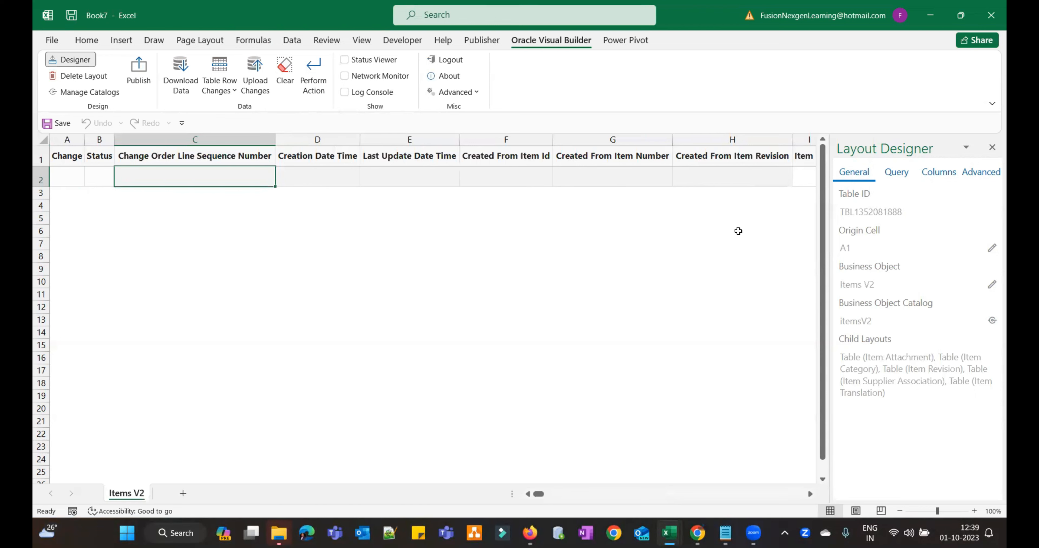
{"action": "left_click", "coordinate": [932, 177]}
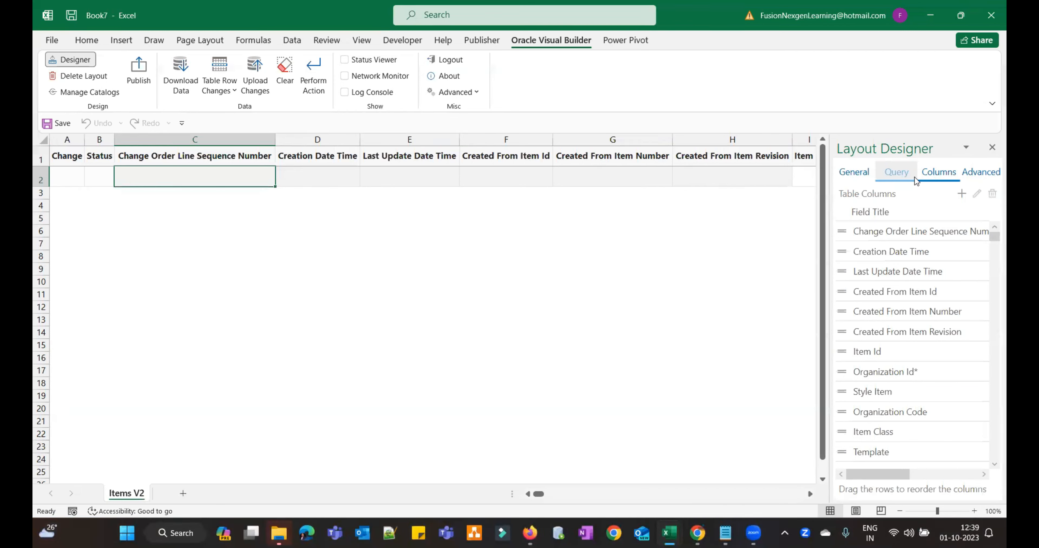
- Review the Layout Designer's General, Query, Columns and Advanced tabs, then bring up the Table Column Manager
{"action": "left_click", "coordinate": [858, 179]}
{"action": "left_click", "coordinate": [897, 179]}
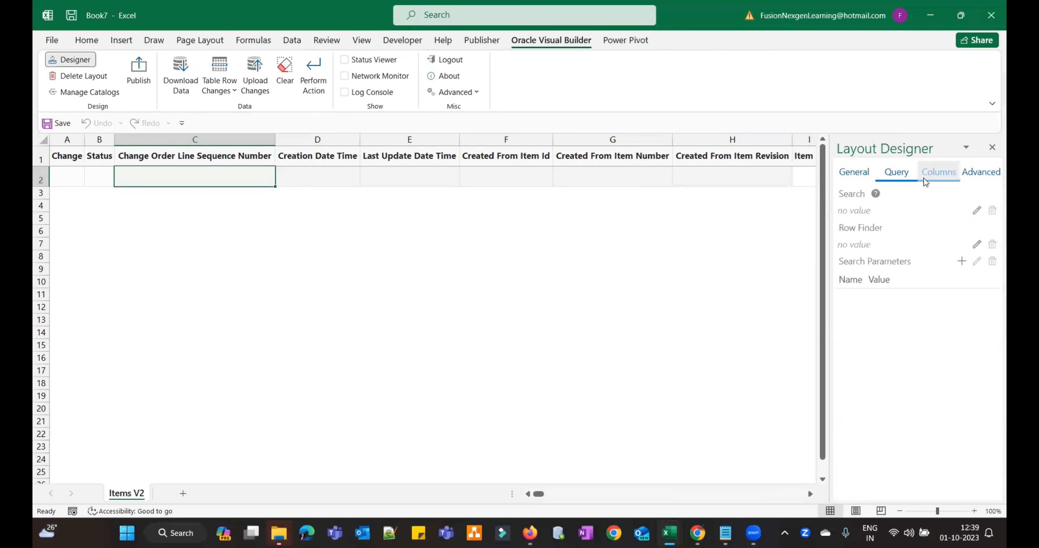
{"action": "left_click", "coordinate": [933, 174]}
{"action": "left_click", "coordinate": [980, 174]}
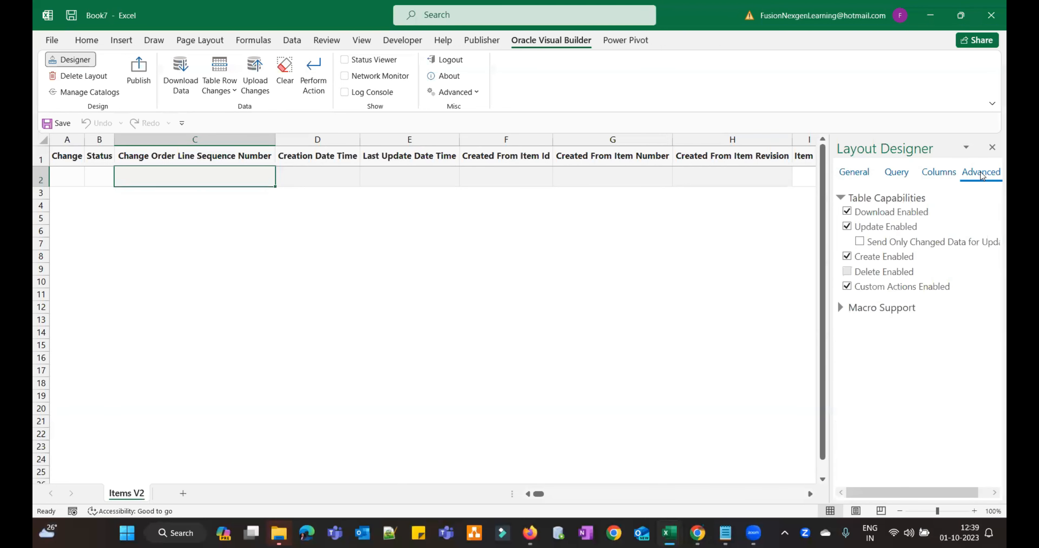
{"action": "left_click", "coordinate": [928, 173]}
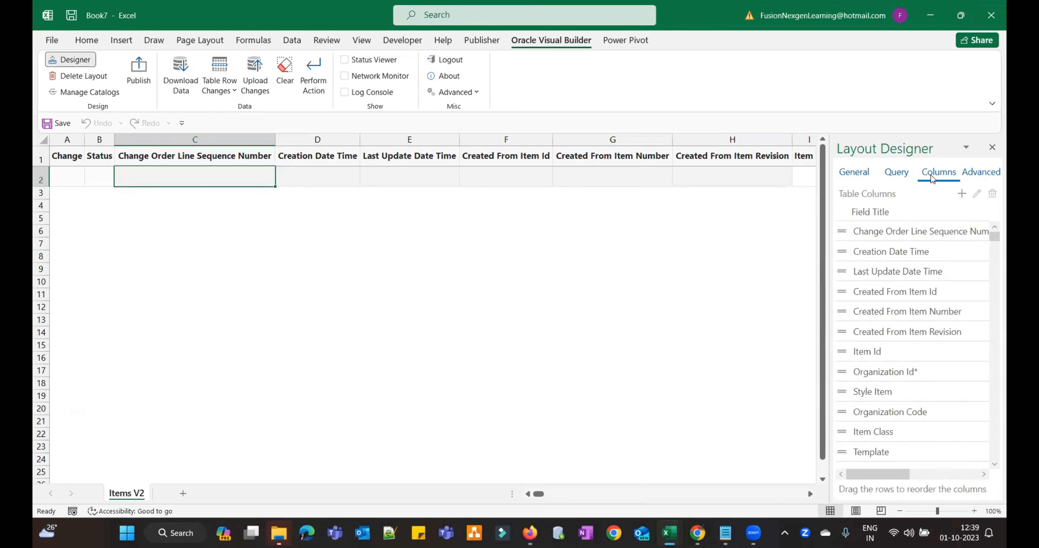
{"action": "left_click", "coordinate": [962, 195]}
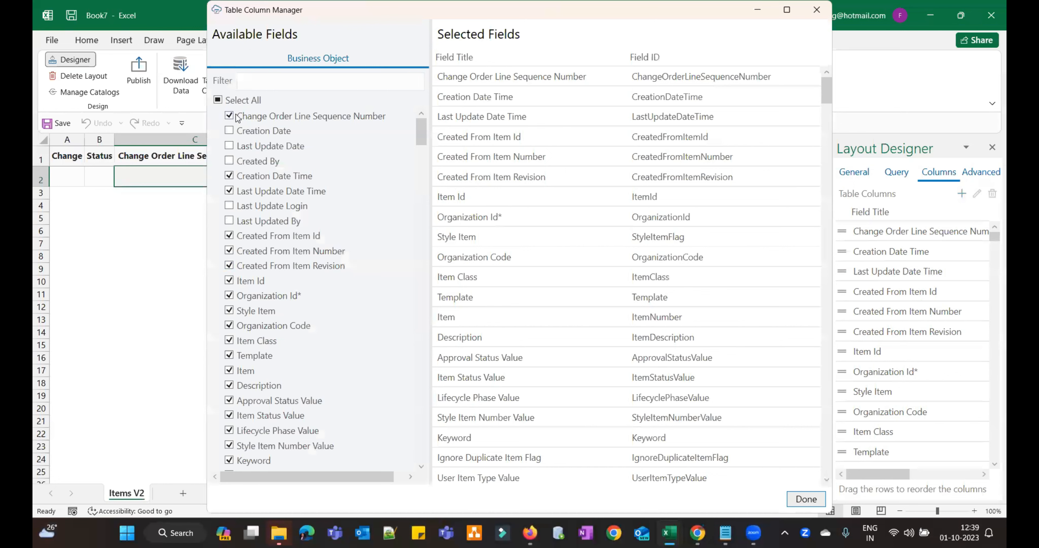
- Clear the selected fields, then add Organization Code, Item Class, Template, Item, Description, Item Status and Lifecycle Phase
{"action": "left_click", "coordinate": [218, 101]}
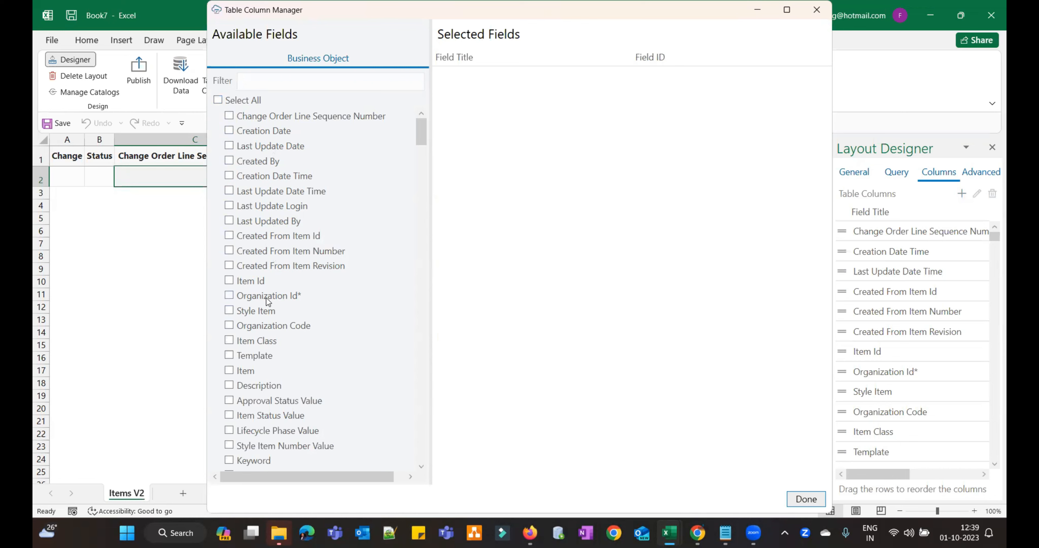
{"action": "left_click", "coordinate": [229, 325]}
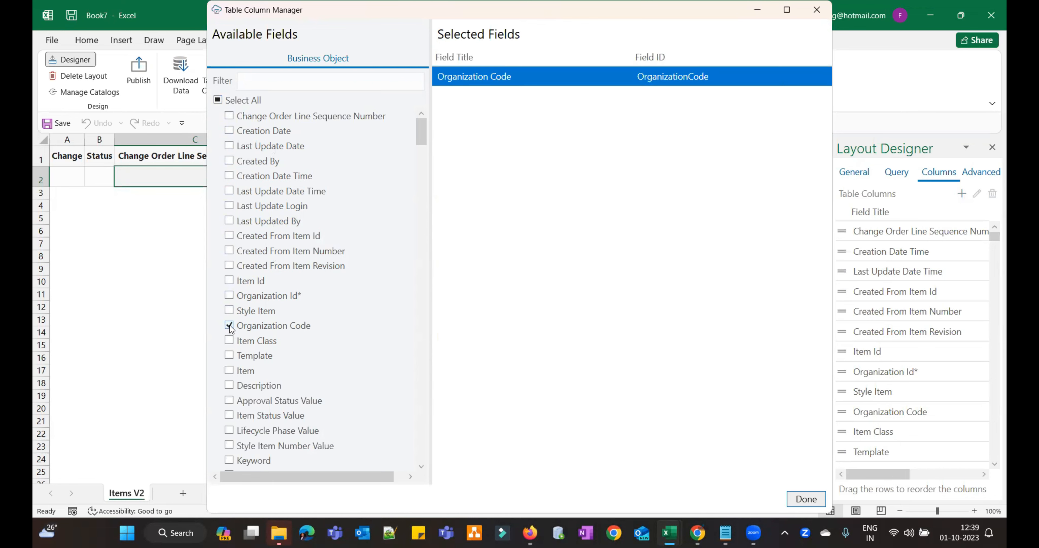
{"action": "left_click", "coordinate": [229, 342]}
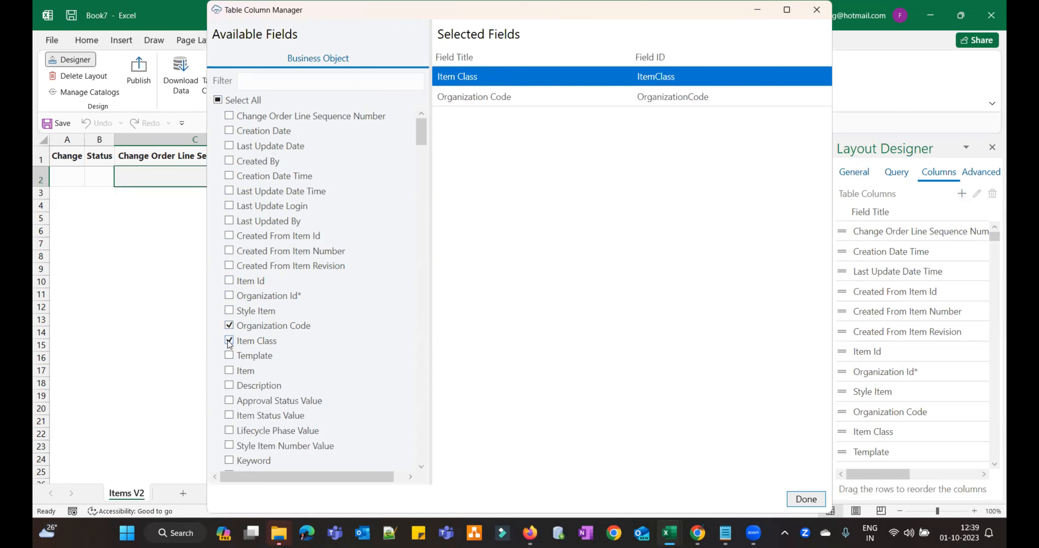
{"action": "left_click", "coordinate": [229, 356]}
{"action": "left_click", "coordinate": [229, 371]}
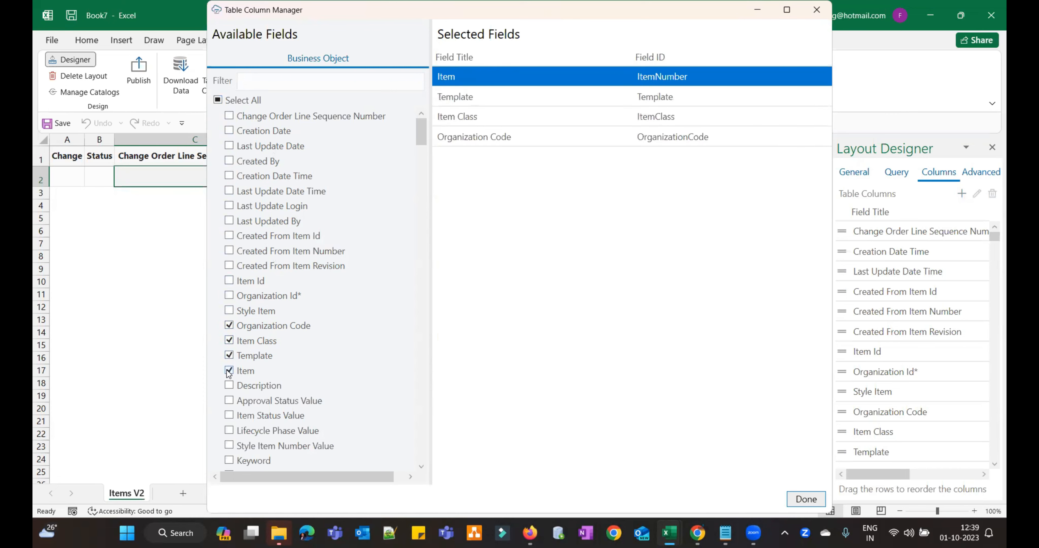
{"action": "left_click", "coordinate": [230, 386]}
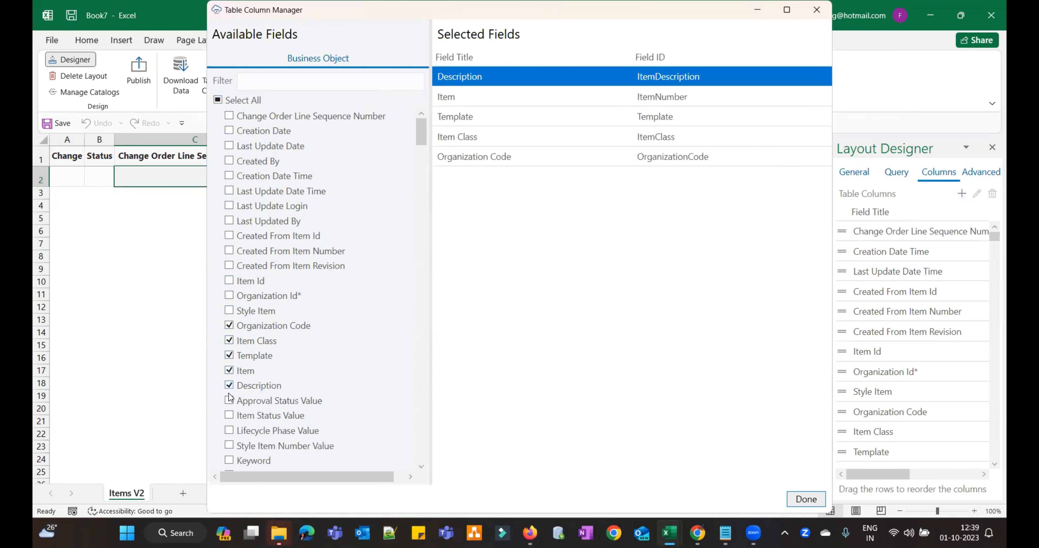
{"action": "left_click", "coordinate": [229, 416]}
{"action": "left_click", "coordinate": [229, 430]}
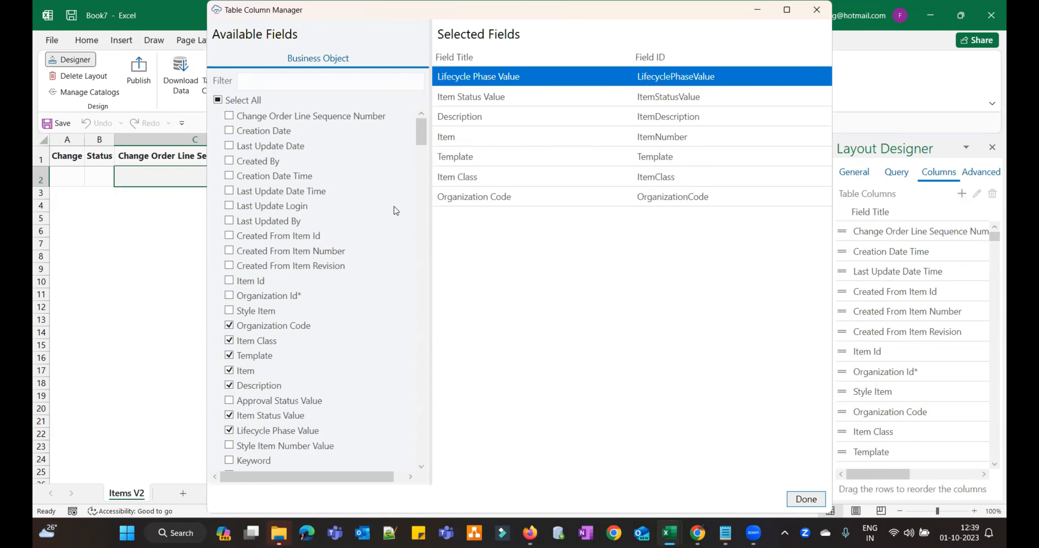
- Add Primary UOM Value, Long Description and Organization Id to the selected fields
{"action": "left_click_drag", "start_coordinate": [424, 137], "coordinate": [420, 148]}
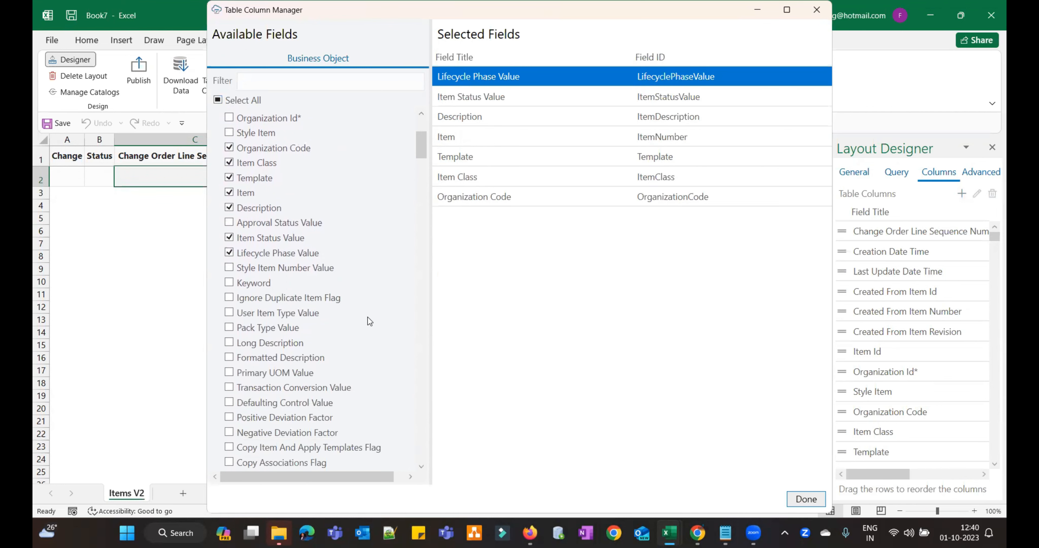
{"action": "left_click", "coordinate": [229, 372]}
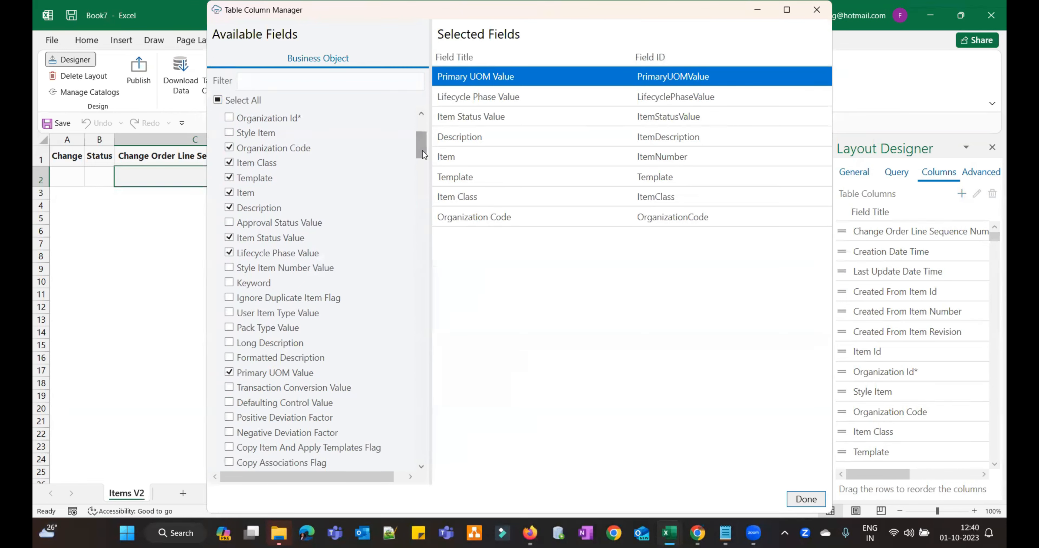
{"action": "left_click_drag", "start_coordinate": [422, 150], "coordinate": [421, 157]}
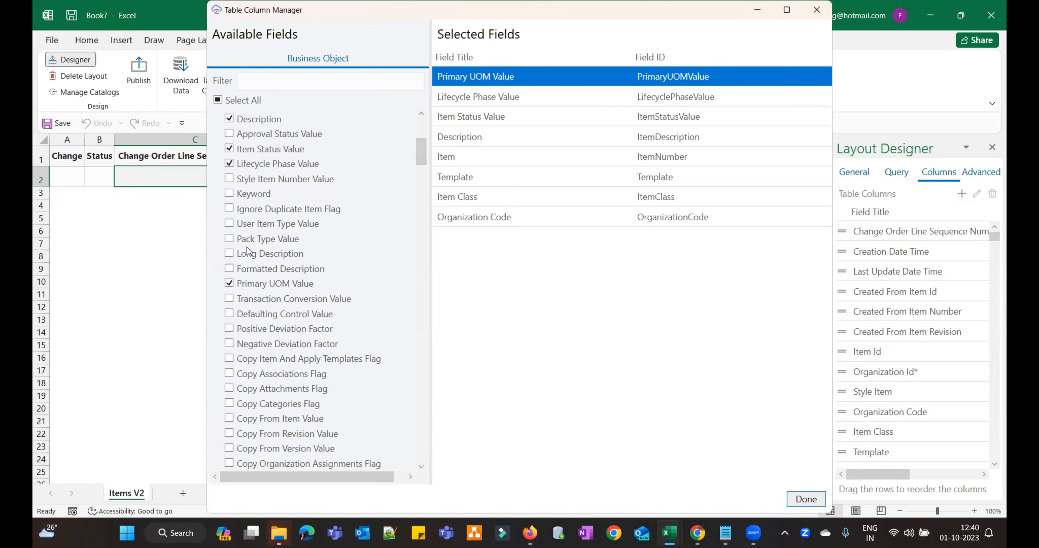
{"action": "left_click", "coordinate": [229, 254]}
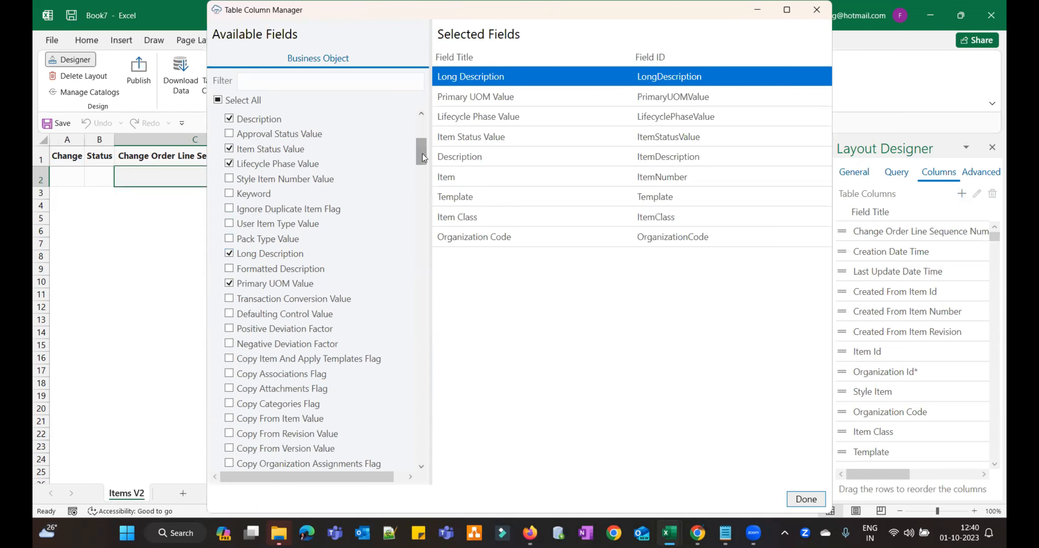
{"action": "left_click_drag", "start_coordinate": [424, 157], "coordinate": [422, 129]}
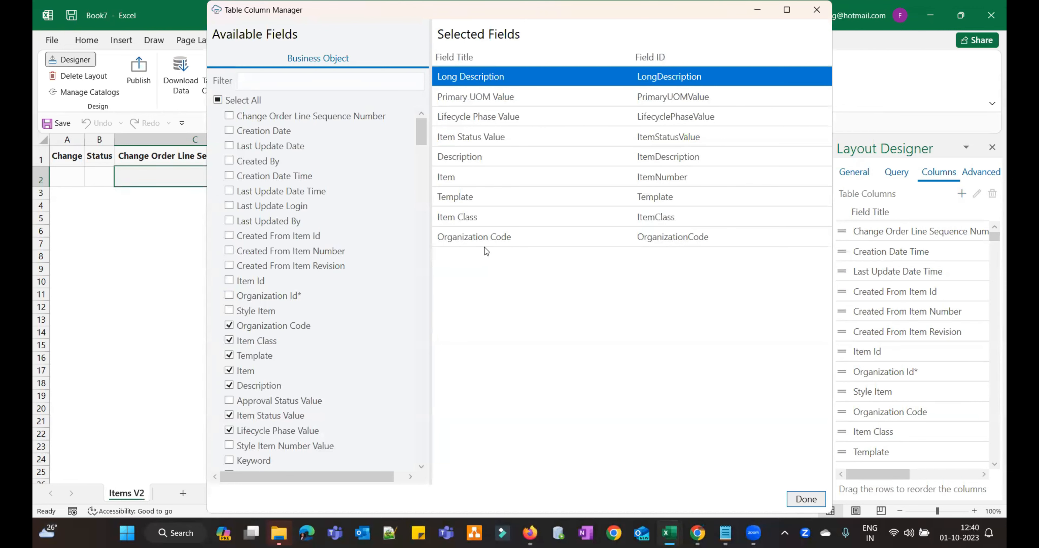
{"action": "left_click", "coordinate": [230, 296]}
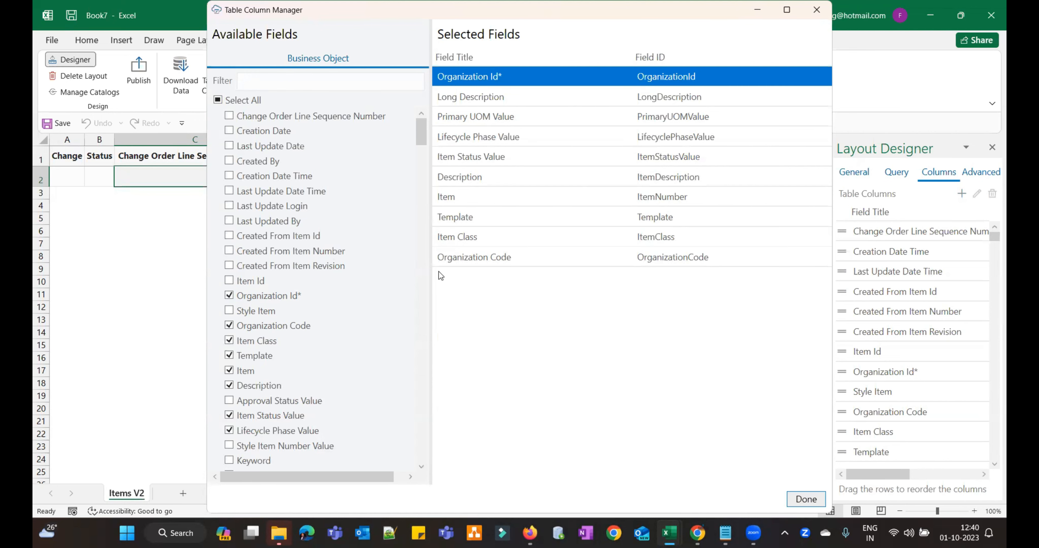
- Open the Organization Id field editor, keep its Integer data type, and view its constraints
{"action": "double_click", "coordinate": [611, 77]}
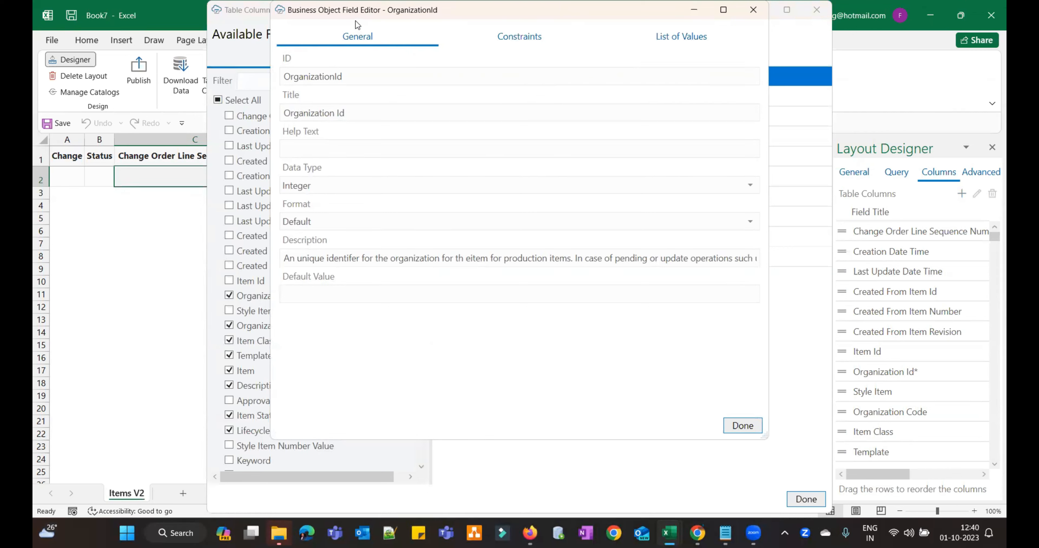
{"action": "left_click_drag", "start_coordinate": [354, 14], "coordinate": [355, 49]}
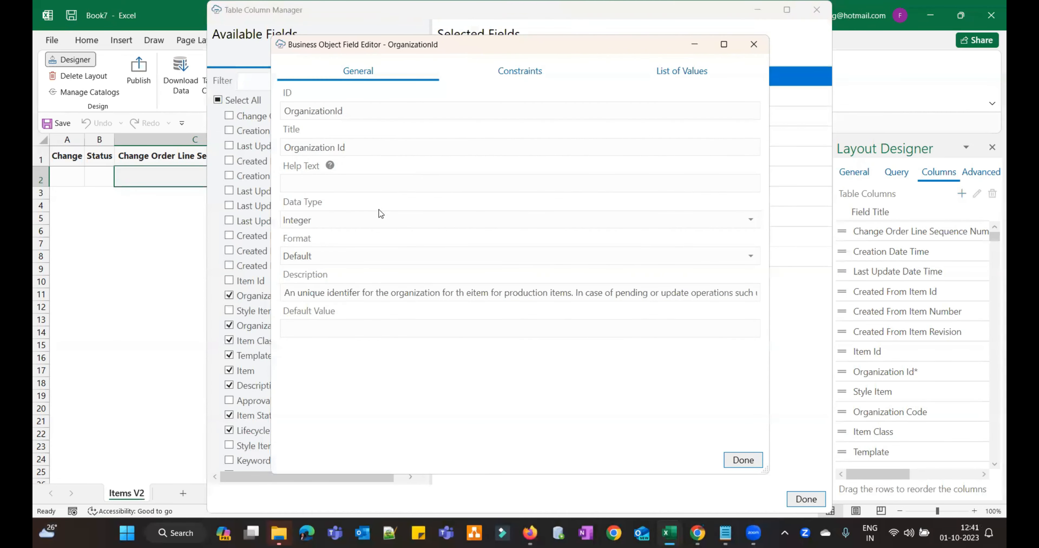
{"action": "left_click", "coordinate": [723, 224]}
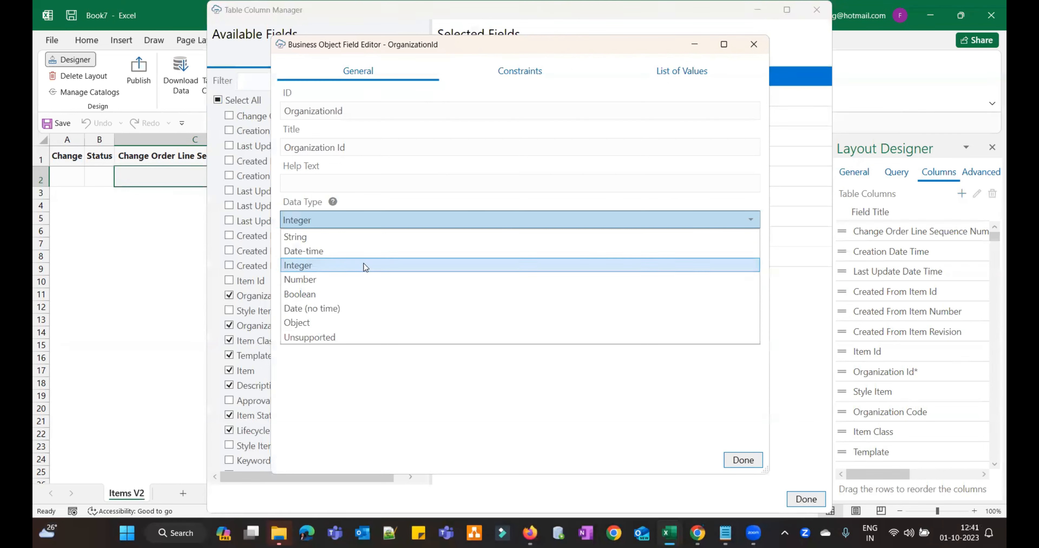
{"action": "left_click", "coordinate": [484, 431]}
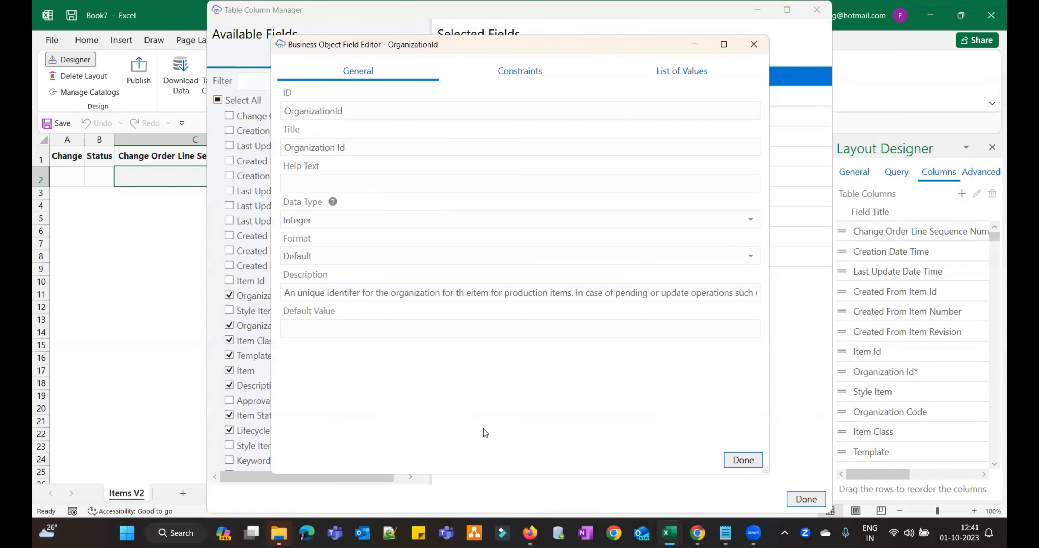
{"action": "left_click", "coordinate": [522, 77]}
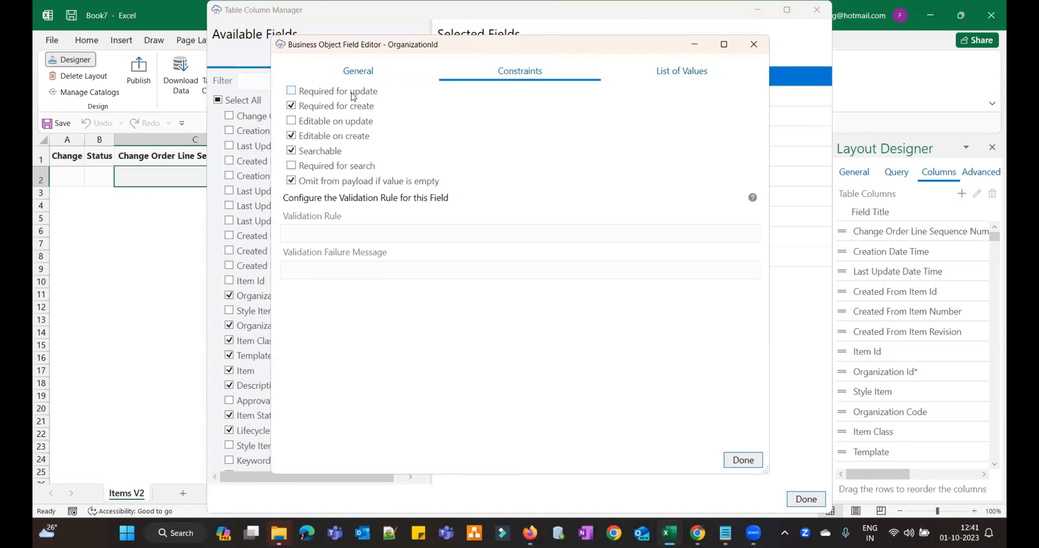
- Untick Required for create on OrganizationId, leaving update settings unchanged, and save the field
{"action": "left_click", "coordinate": [291, 91]}
{"action": "left_click", "coordinate": [291, 92]}
{"action": "left_click", "coordinate": [294, 106]}
{"action": "left_click", "coordinate": [291, 122]}
{"action": "left_click", "coordinate": [292, 121]}
{"action": "left_click", "coordinate": [672, 72]}
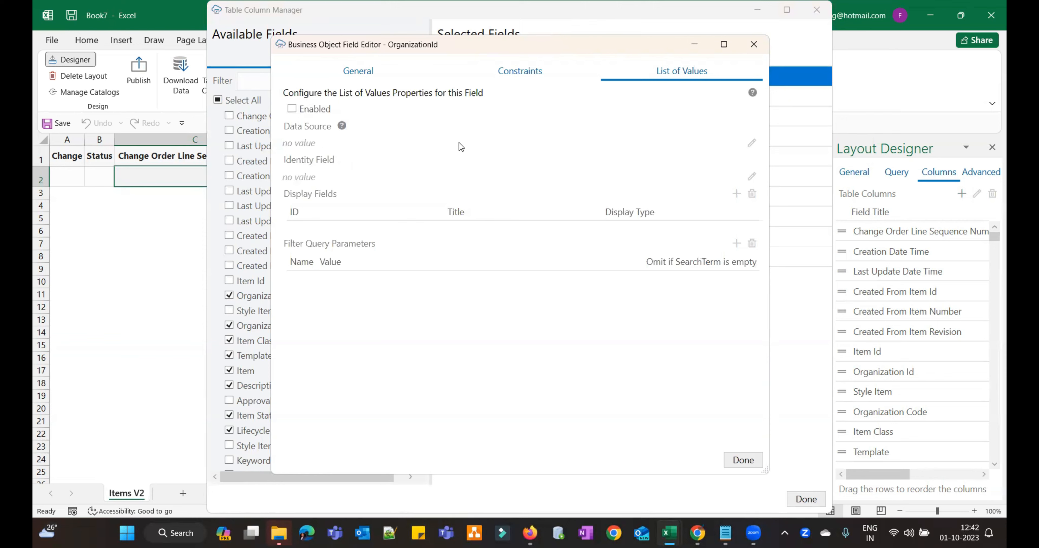
{"action": "left_click", "coordinate": [487, 75]}
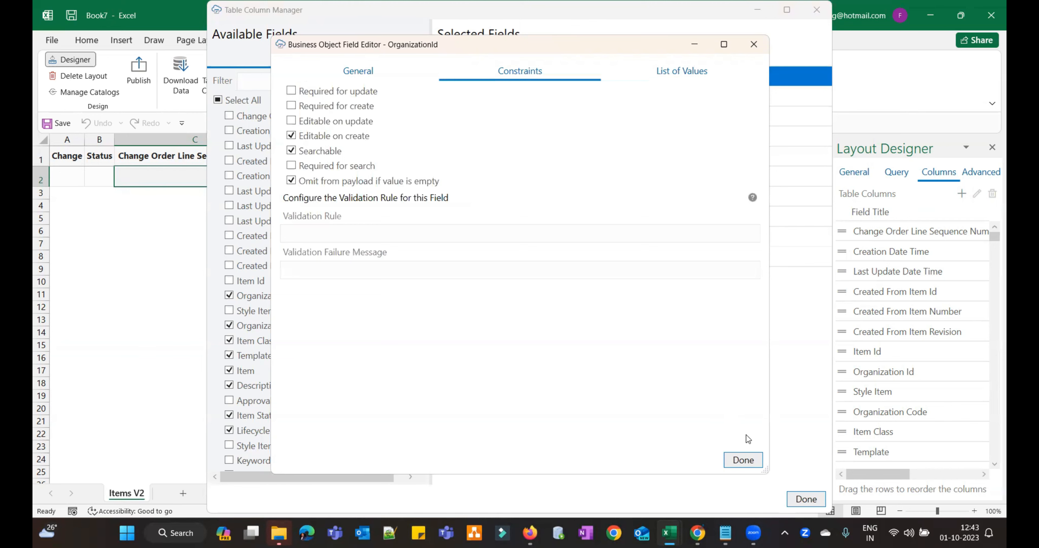
{"action": "left_click", "coordinate": [750, 462]}
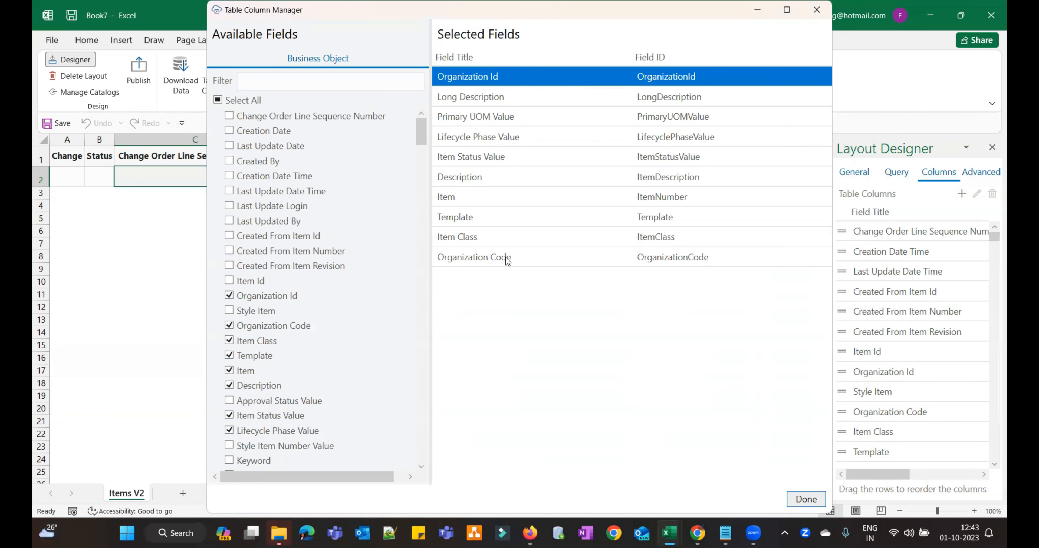
- Remove Organization Id from the chosen fields and apply the column selection to the Items V2 table
{"action": "left_click", "coordinate": [229, 296]}
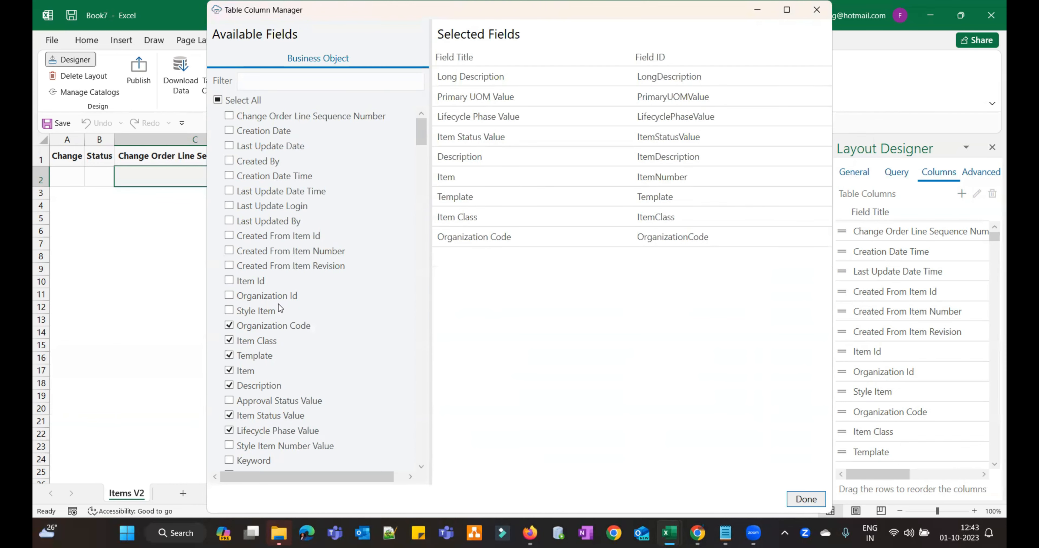
{"action": "left_click", "coordinate": [806, 499]}
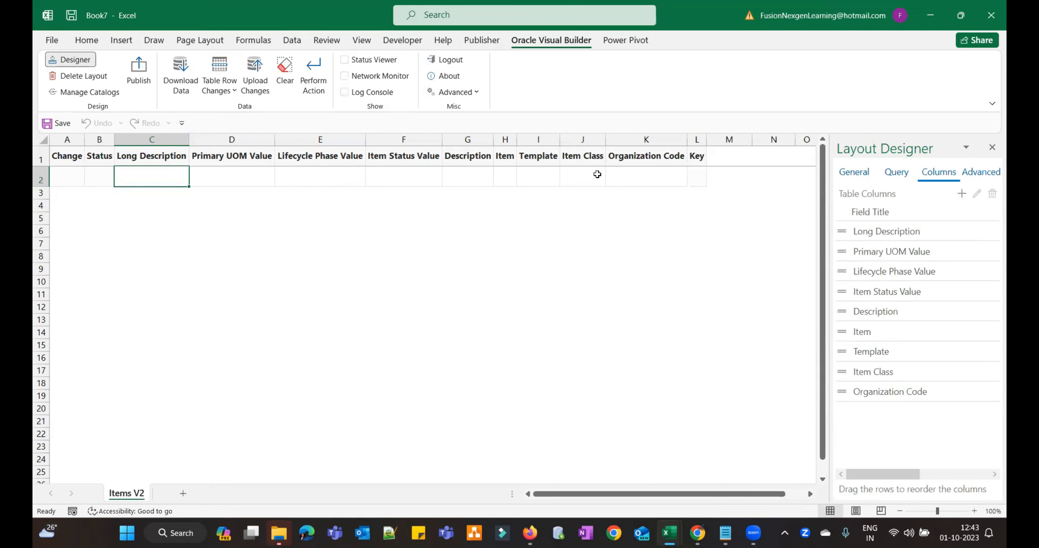
{"action": "left_click", "coordinate": [469, 178]}
{"action": "left_click", "coordinate": [498, 177]}
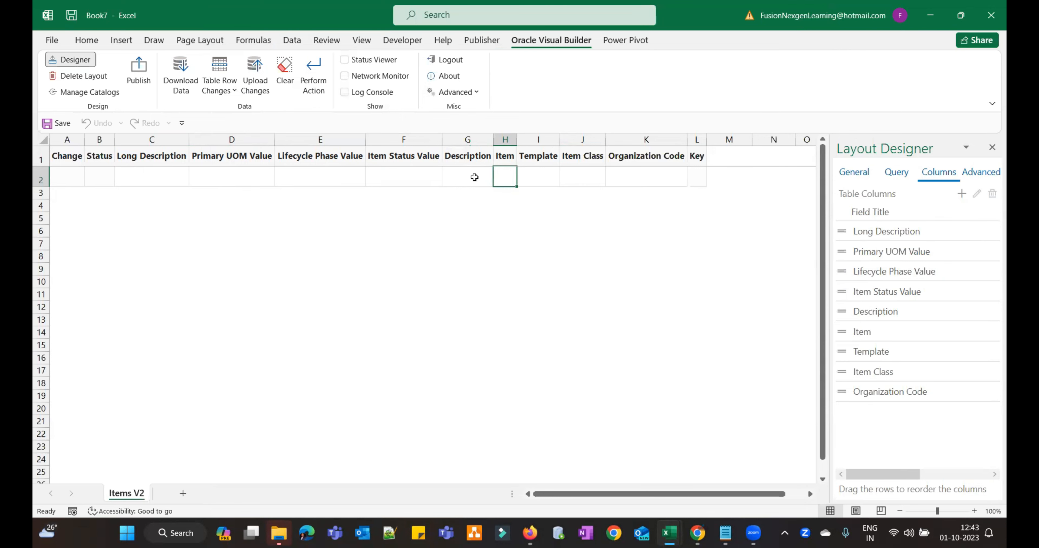
- Move Organization Code, Item and Description to the top of Selected Fields and apply the order
{"action": "left_click", "coordinate": [962, 195]}
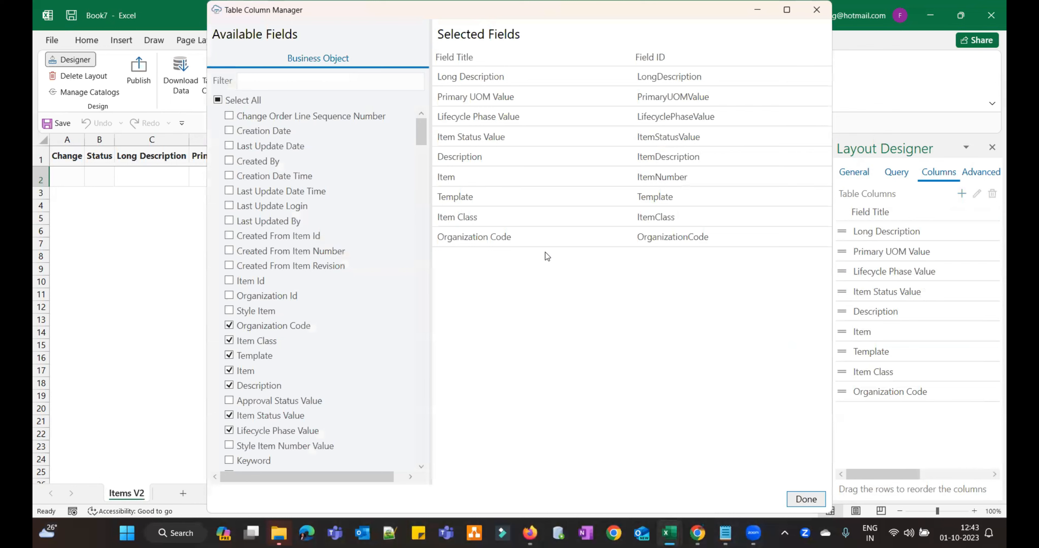
{"action": "left_click_drag", "start_coordinate": [510, 186], "coordinate": [507, 153]}
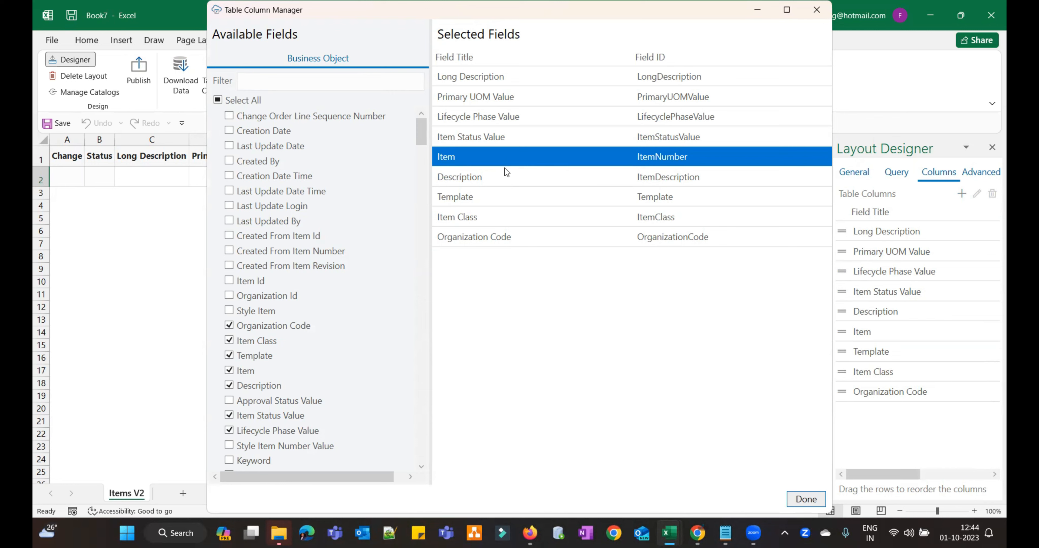
{"action": "left_click", "coordinate": [511, 238]}
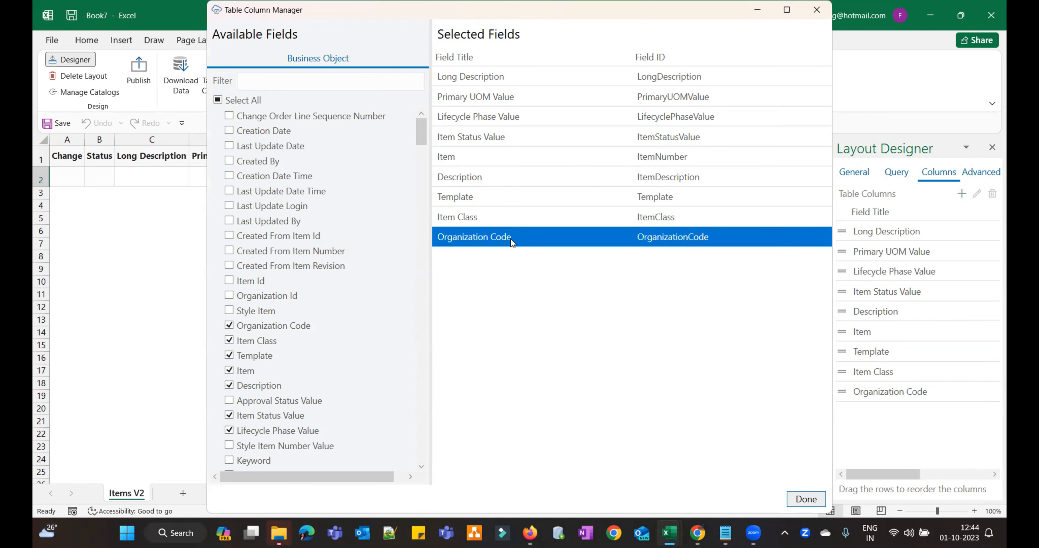
{"action": "left_click_drag", "start_coordinate": [511, 239], "coordinate": [504, 78]}
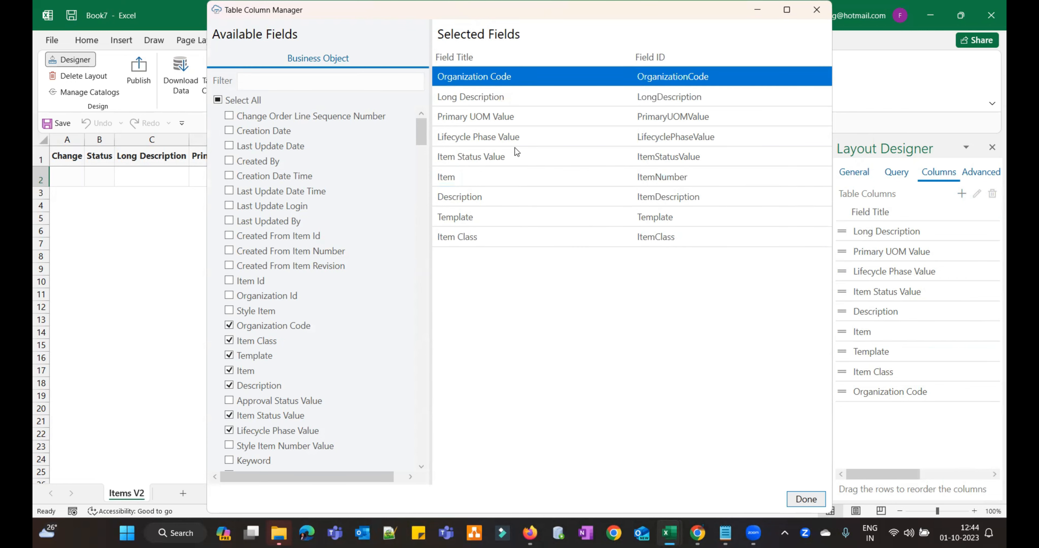
{"action": "left_click", "coordinate": [518, 179]}
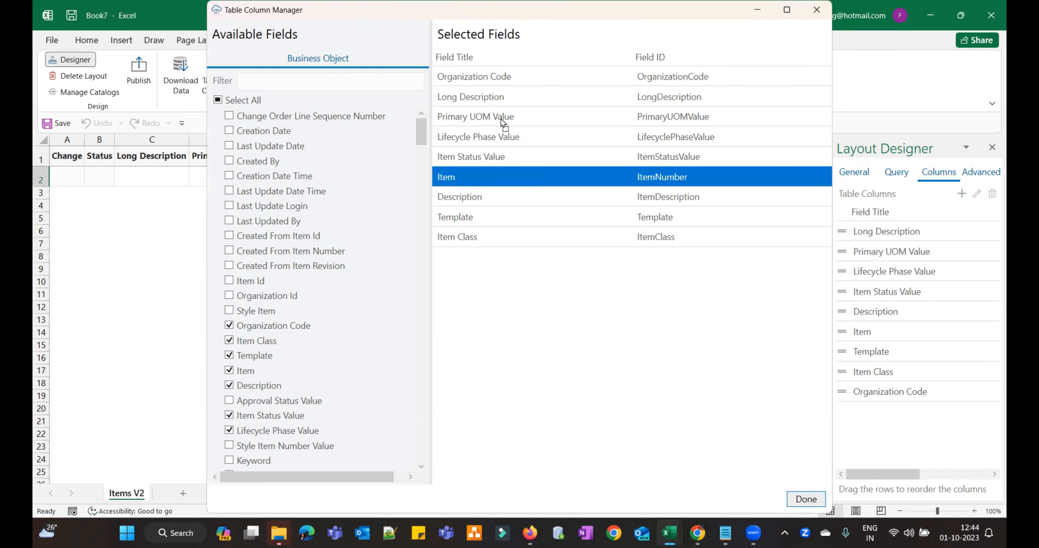
{"action": "left_click_drag", "start_coordinate": [504, 94], "coordinate": [504, 97]}
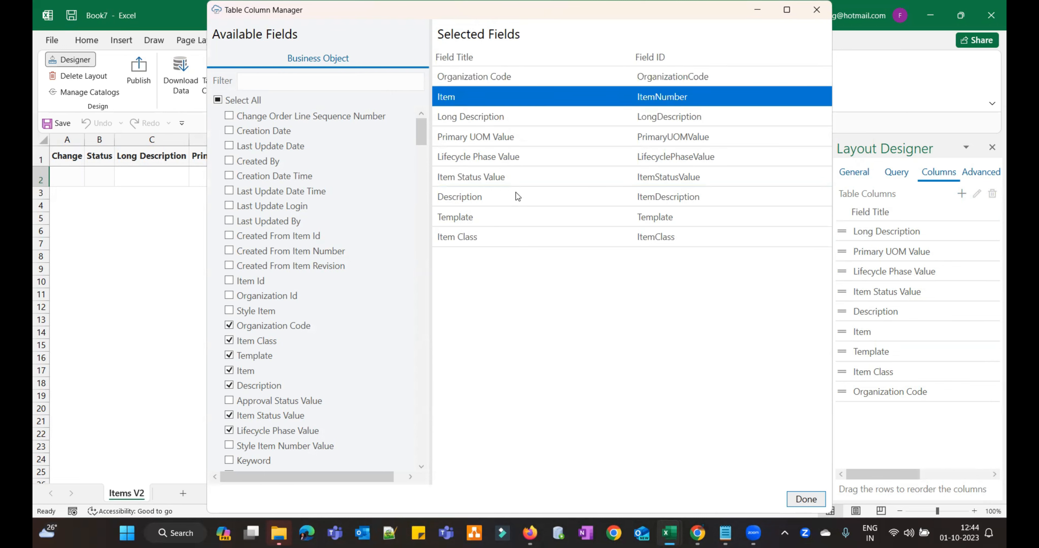
{"action": "left_click_drag", "start_coordinate": [515, 197], "coordinate": [501, 114]}
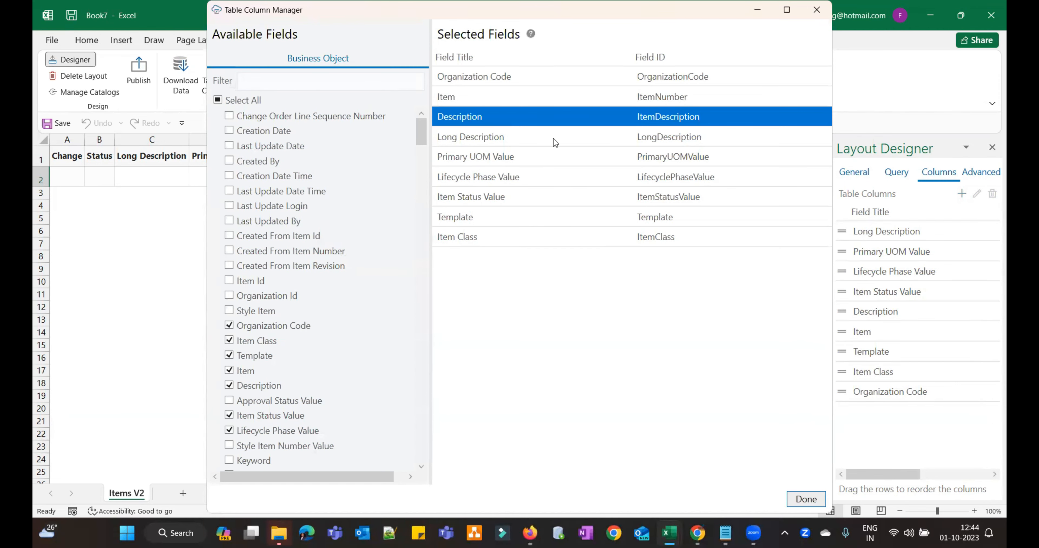
{"action": "left_click", "coordinate": [805, 499]}
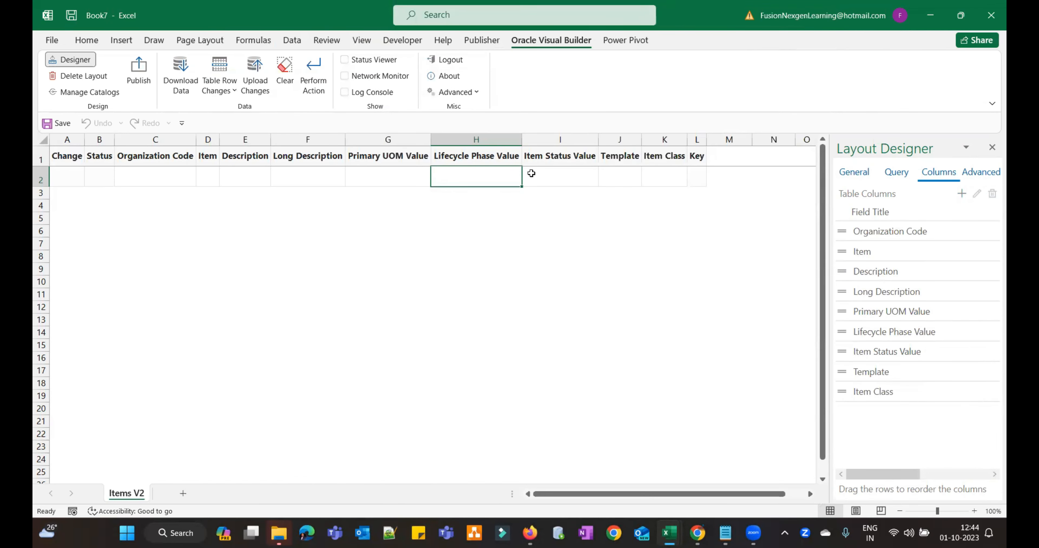
- Browse row 2's empty cells, then select cell C2 and the Organization Code column in Layout Designer
{"action": "left_click", "coordinate": [552, 174]}
{"action": "left_click", "coordinate": [161, 176]}
{"action": "left_click", "coordinate": [242, 180]}
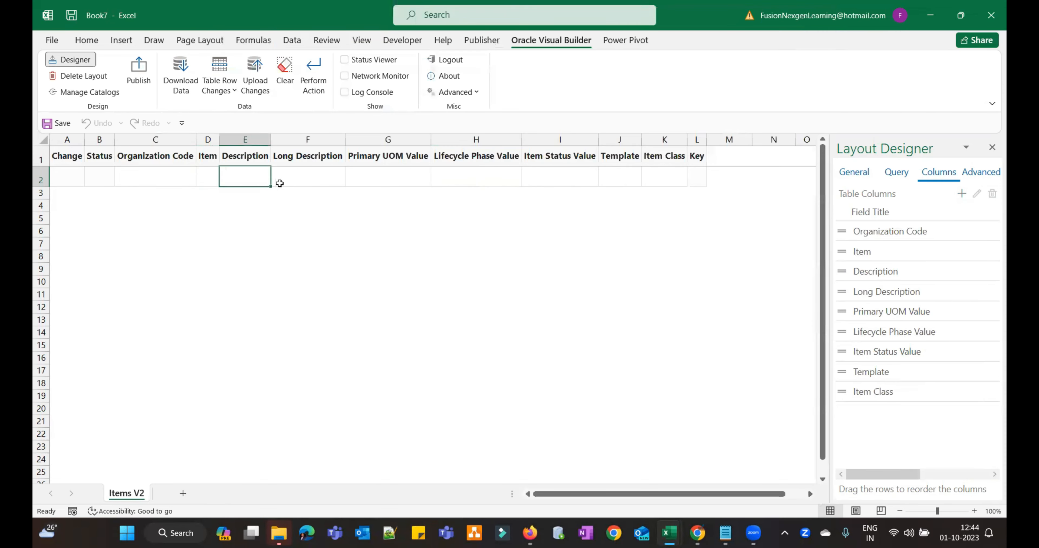
{"action": "left_click", "coordinate": [317, 182]}
{"action": "left_click", "coordinate": [391, 177]}
{"action": "left_click", "coordinate": [516, 184]}
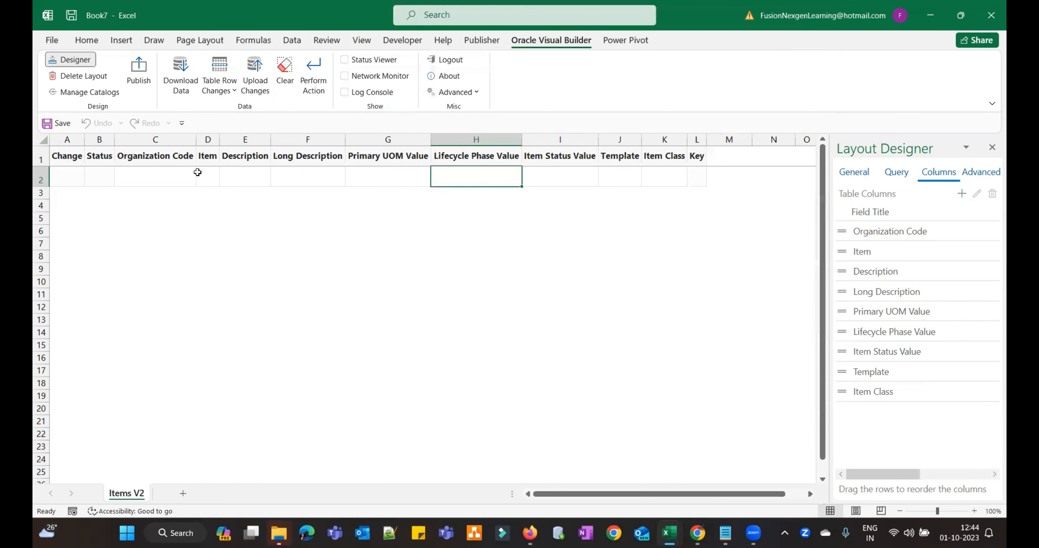
{"action": "left_click", "coordinate": [149, 175]}
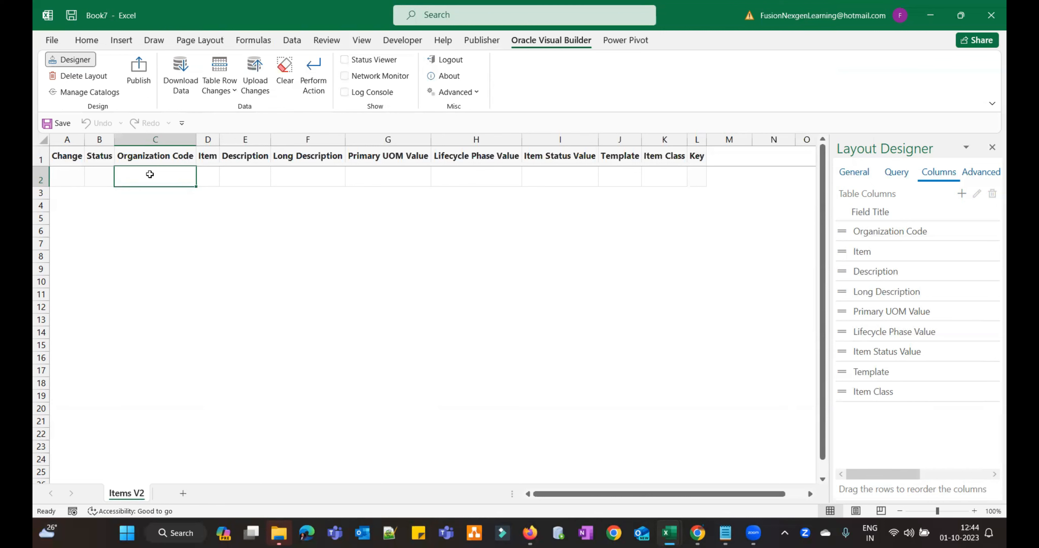
{"action": "left_click", "coordinate": [935, 229]}
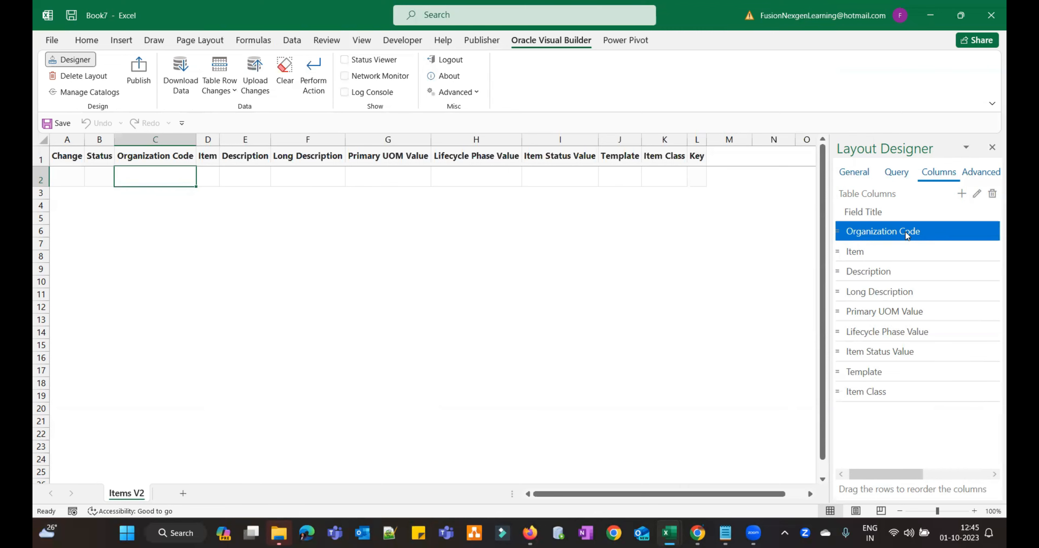
- Set Organization Code's default value to SP000 and help text to 'Enter Valid Organization Code'
{"action": "left_click", "coordinate": [977, 195]}
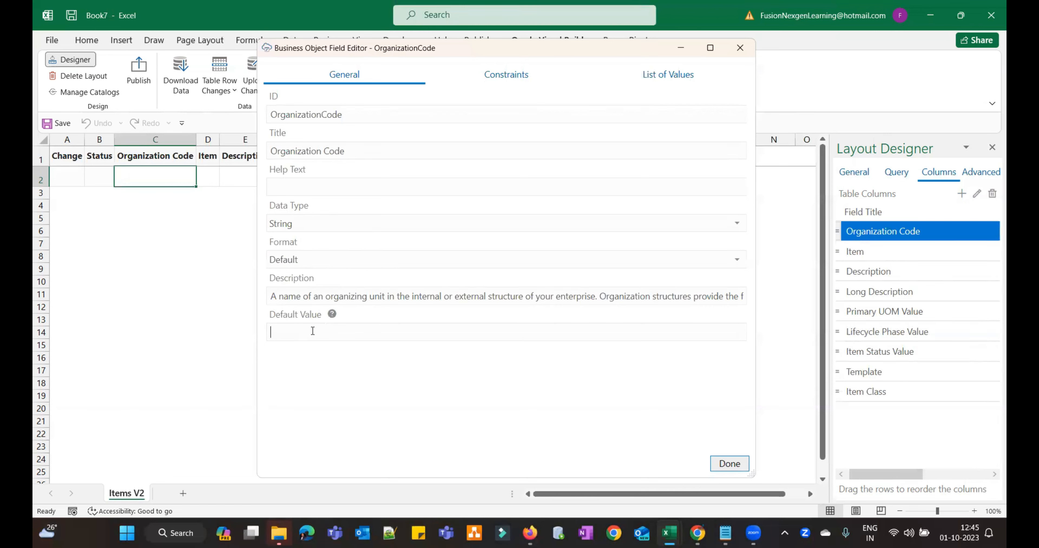
{"action": "type", "text": "SP000"}
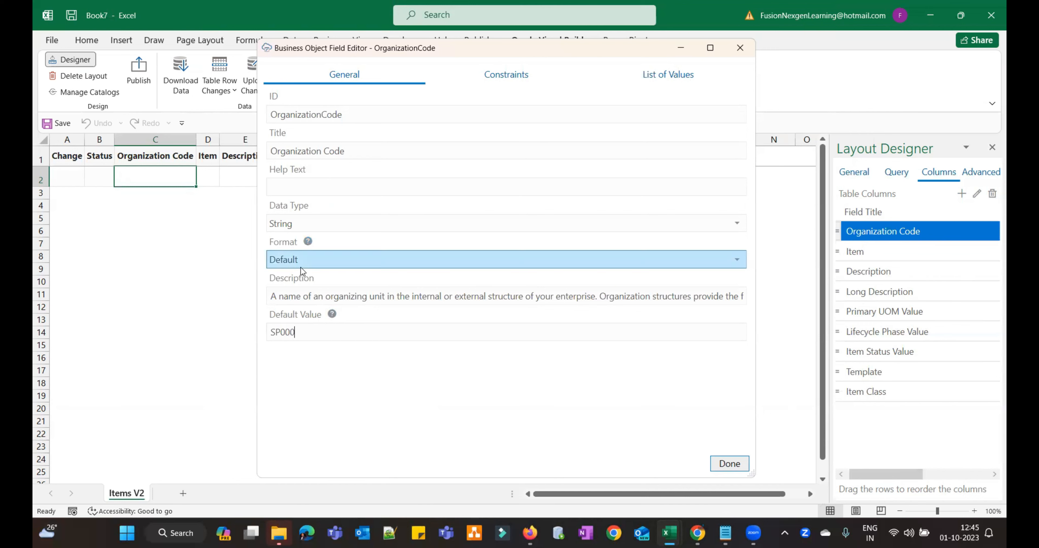
{"action": "left_click", "coordinate": [331, 189]}
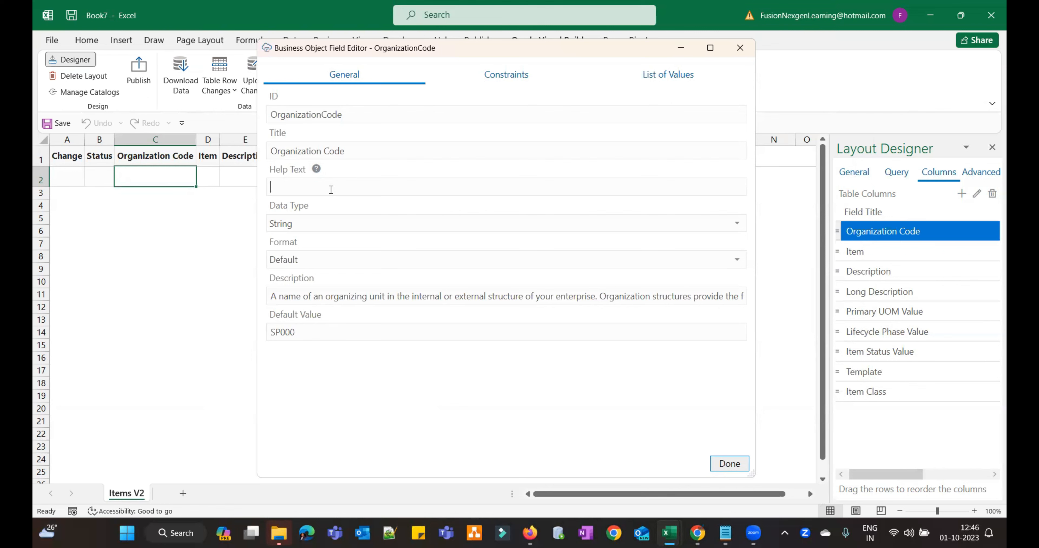
{"action": "type", "text": "Enter Org"}
{"action": "type", "text": "ization Code"}
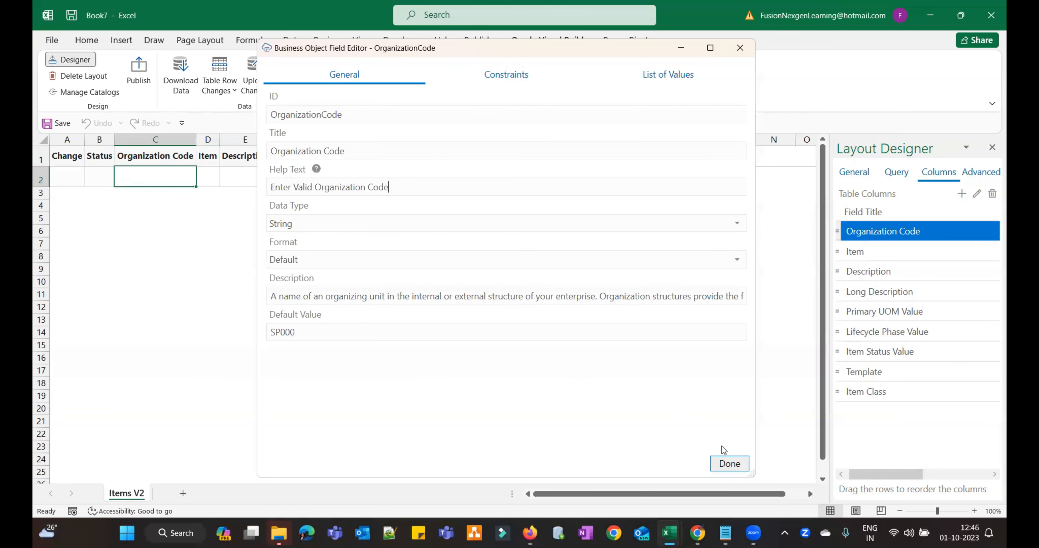
{"action": "left_click", "coordinate": [733, 465]}
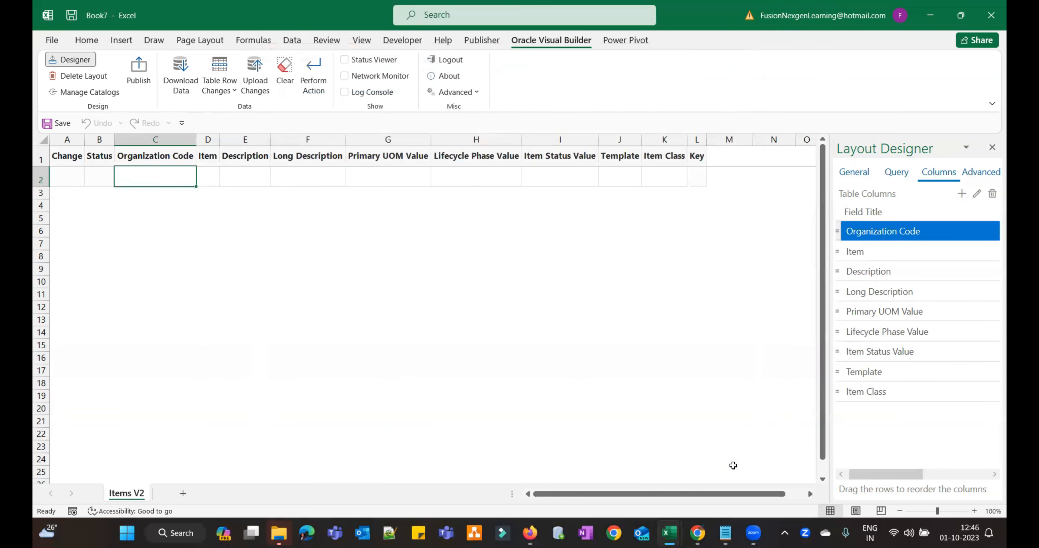
- Check the help message on the Organization Code header and widen the Item column
{"action": "left_click", "coordinate": [169, 176]}
{"action": "left_click", "coordinate": [156, 163]}
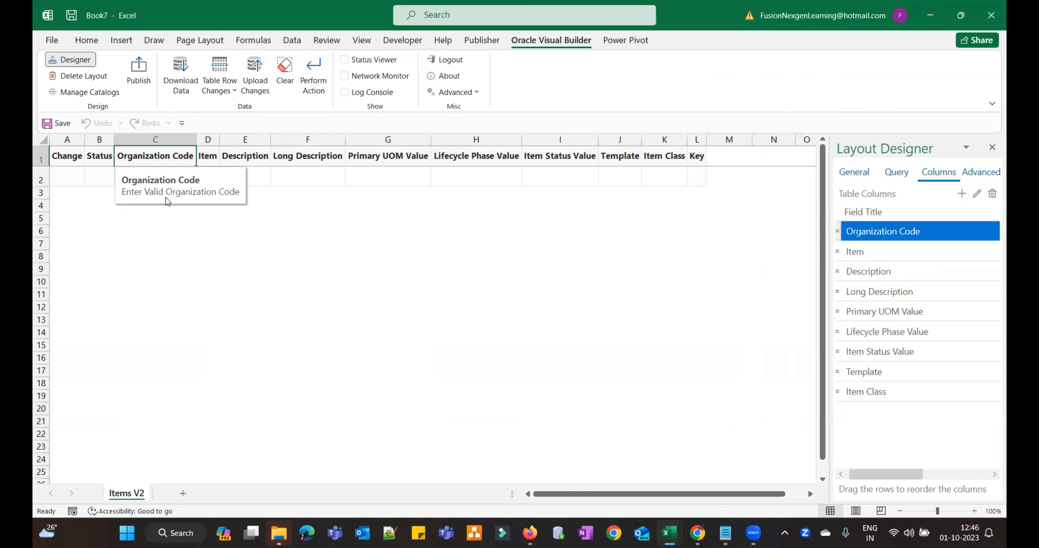
{"action": "left_click", "coordinate": [209, 170]}
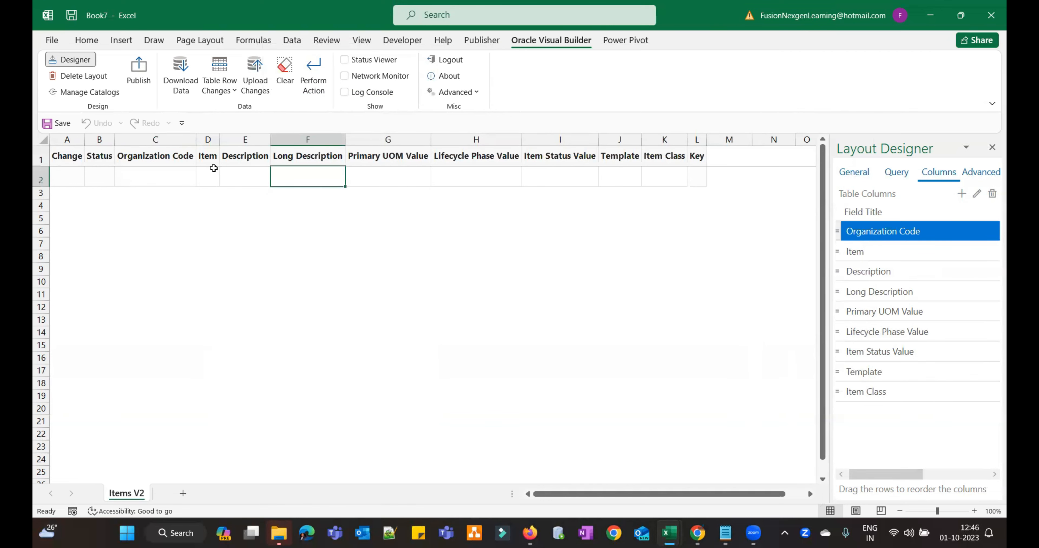
{"action": "left_click_drag", "start_coordinate": [220, 139], "coordinate": [249, 139]}
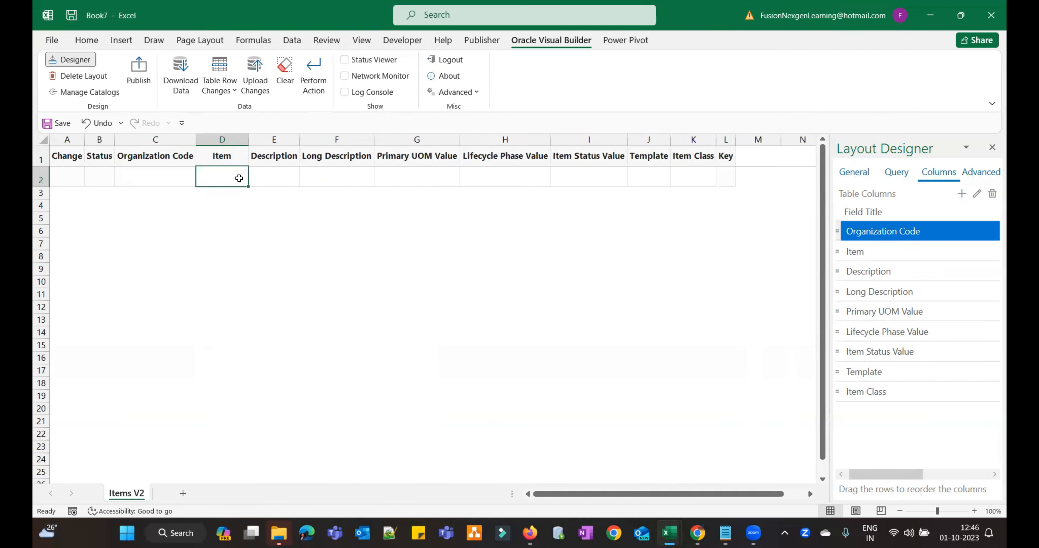
- Move along row 2 to Primary UOM Value and select that column in Layout Designer
{"action": "left_click", "coordinate": [282, 180]}
{"action": "left_click", "coordinate": [338, 179]}
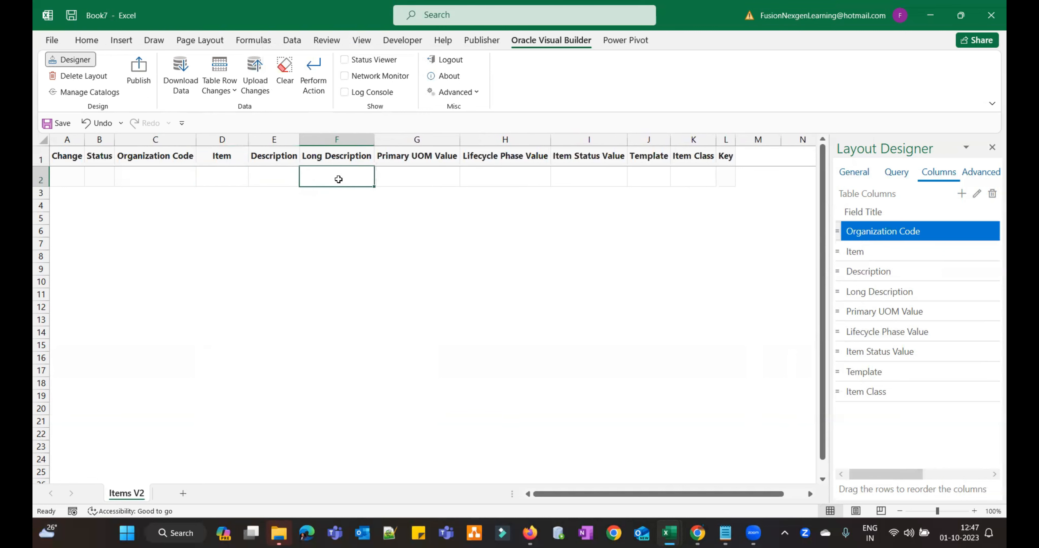
{"action": "left_click", "coordinate": [405, 176]}
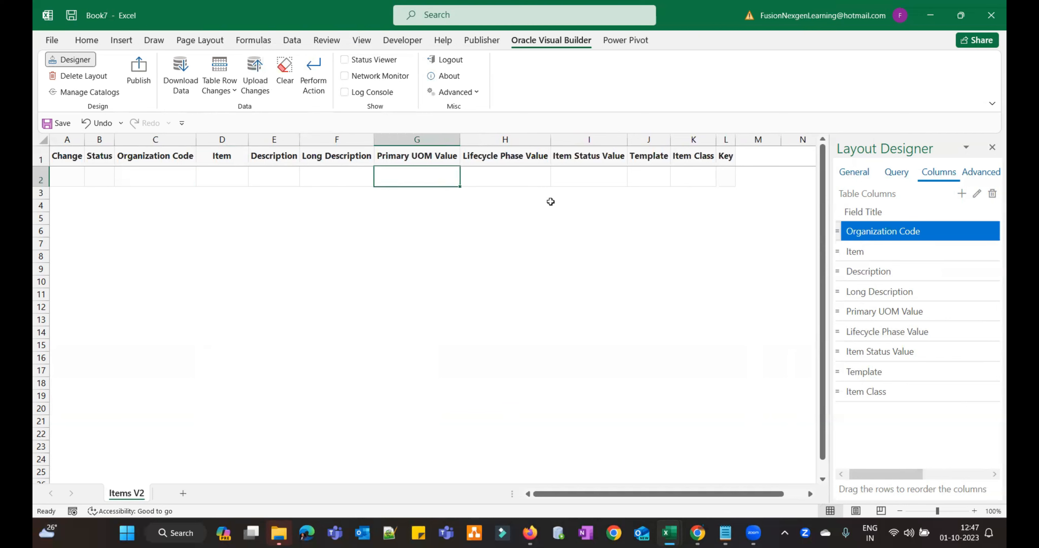
{"action": "left_click", "coordinate": [879, 314]}
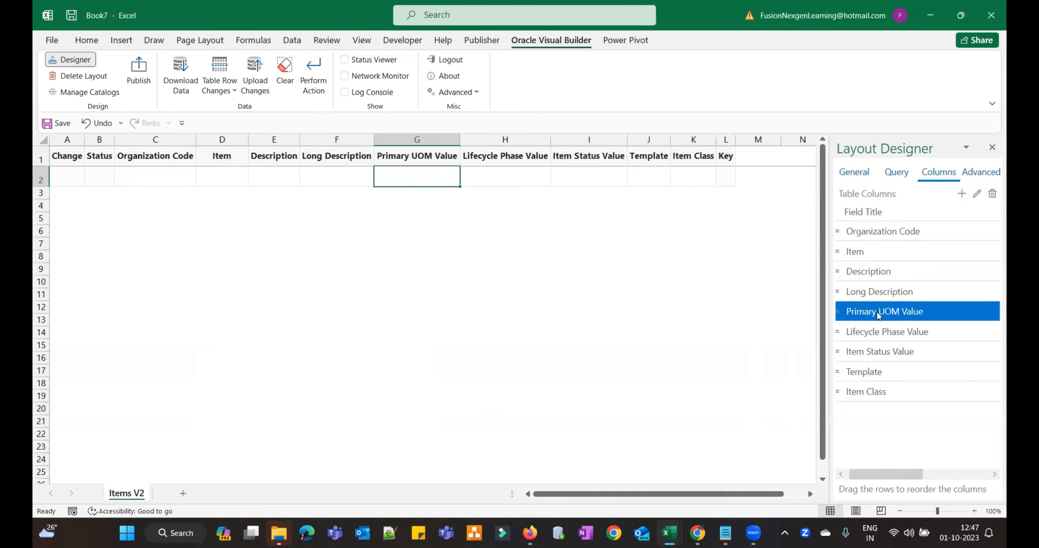
- Enable a list of values on Primary UOM Value with Items V2 as its data source
{"action": "left_click", "coordinate": [977, 194]}
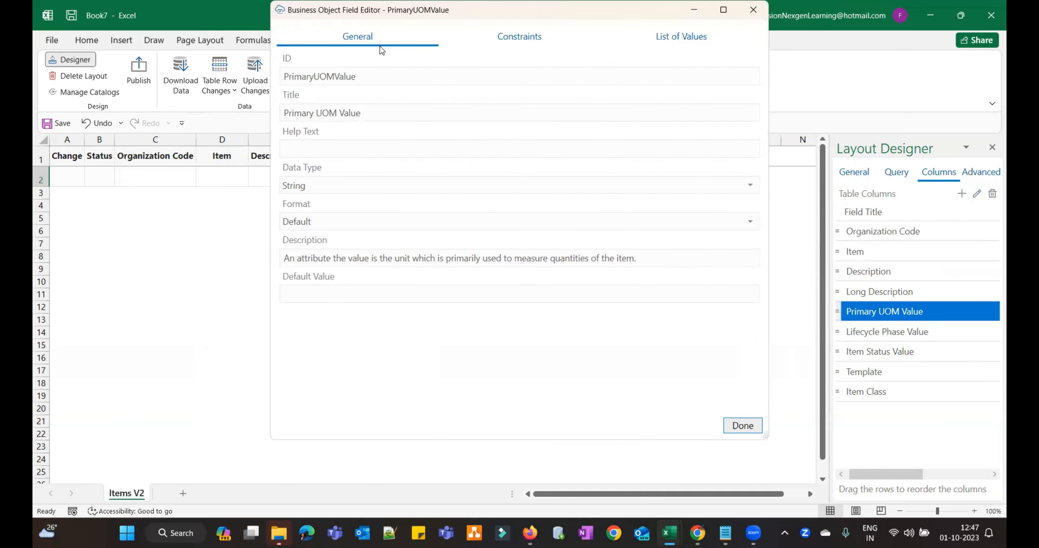
{"action": "left_click", "coordinate": [621, 137]}
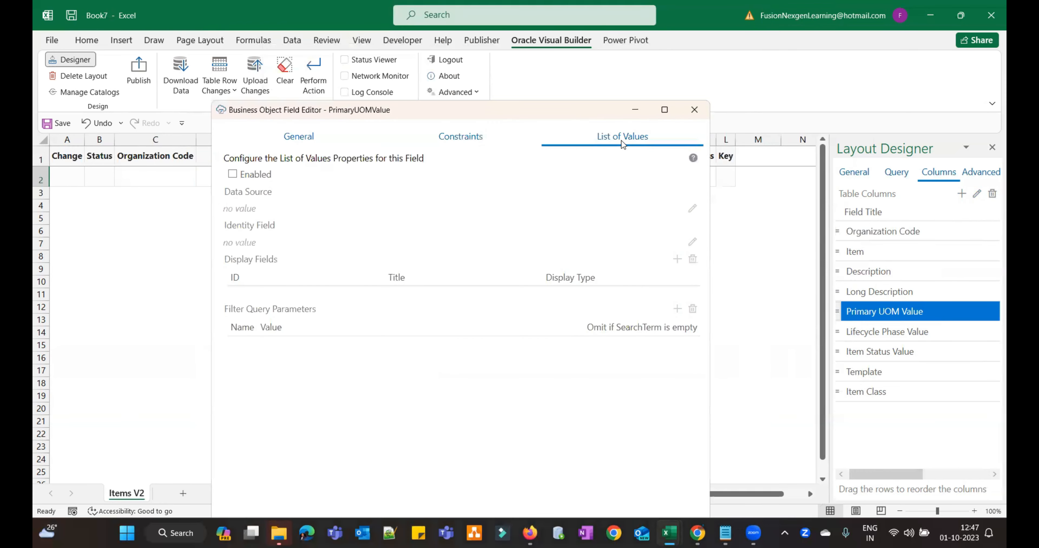
{"action": "left_click", "coordinate": [233, 175]}
{"action": "left_click", "coordinate": [691, 210]}
{"action": "left_click_drag", "start_coordinate": [757, 124], "coordinate": [756, 245]}
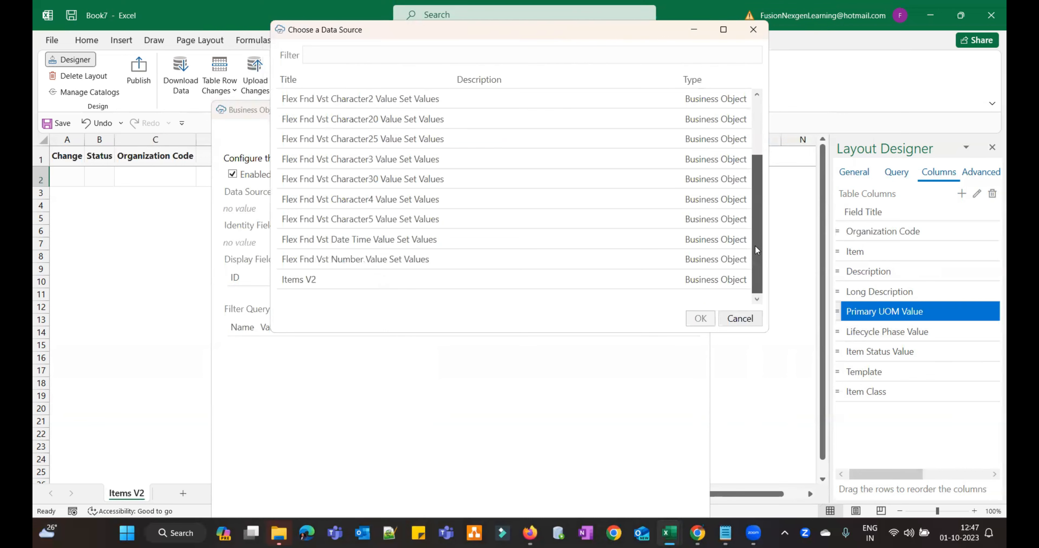
{"action": "left_click", "coordinate": [328, 280]}
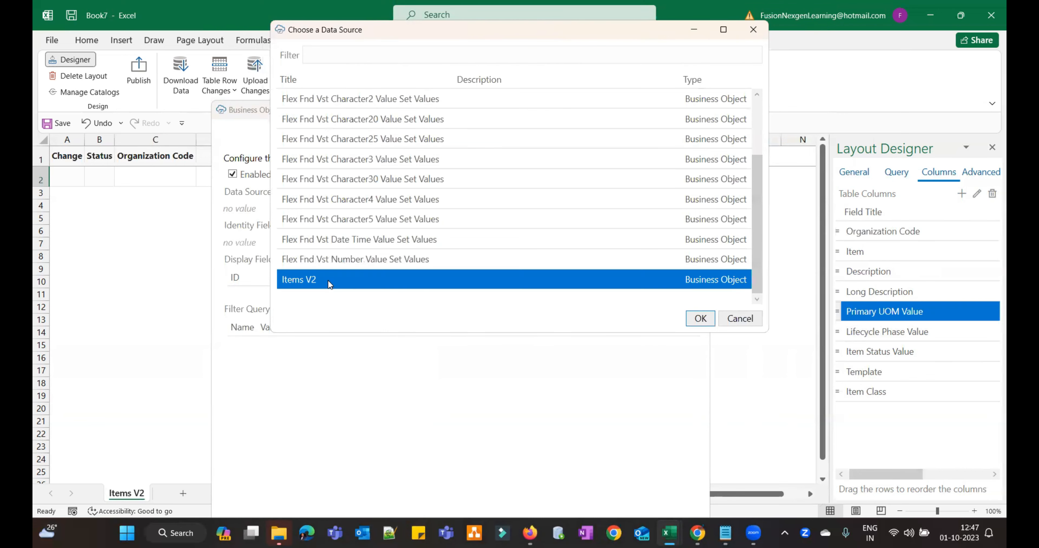
{"action": "left_click", "coordinate": [701, 319]}
- Set PrimaryUOMValue as the list's identity and display field, and save the field
{"action": "left_click", "coordinate": [693, 244]}
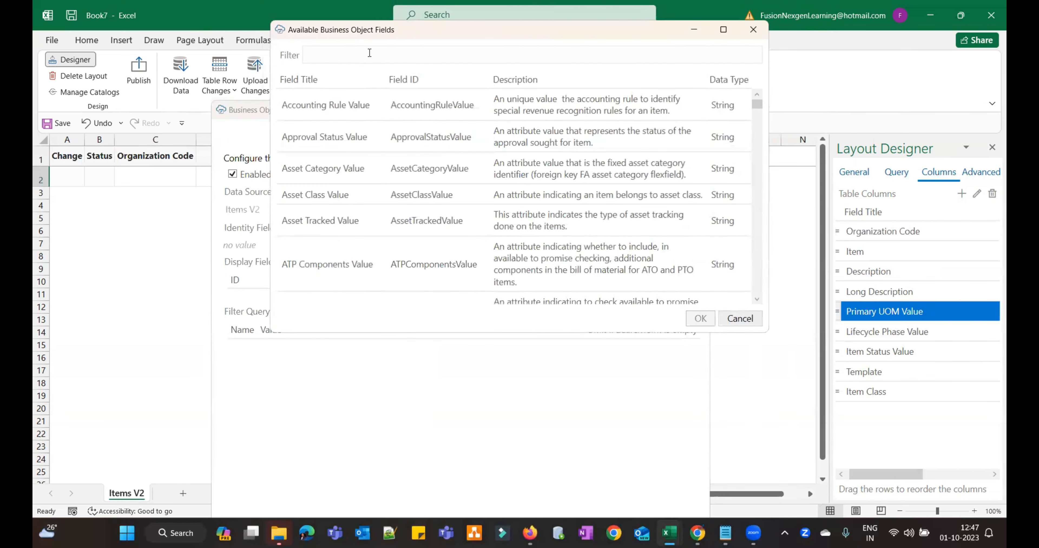
{"action": "left_click", "coordinate": [369, 52]}
{"action": "type", "text": "primary"}
{"action": "left_click", "coordinate": [345, 231]}
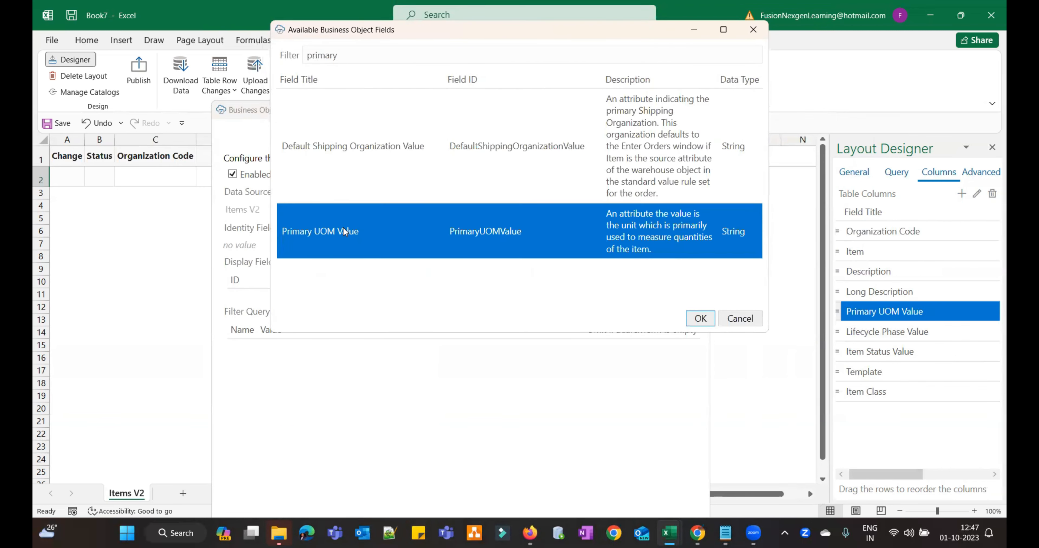
{"action": "left_click", "coordinate": [700, 318]}
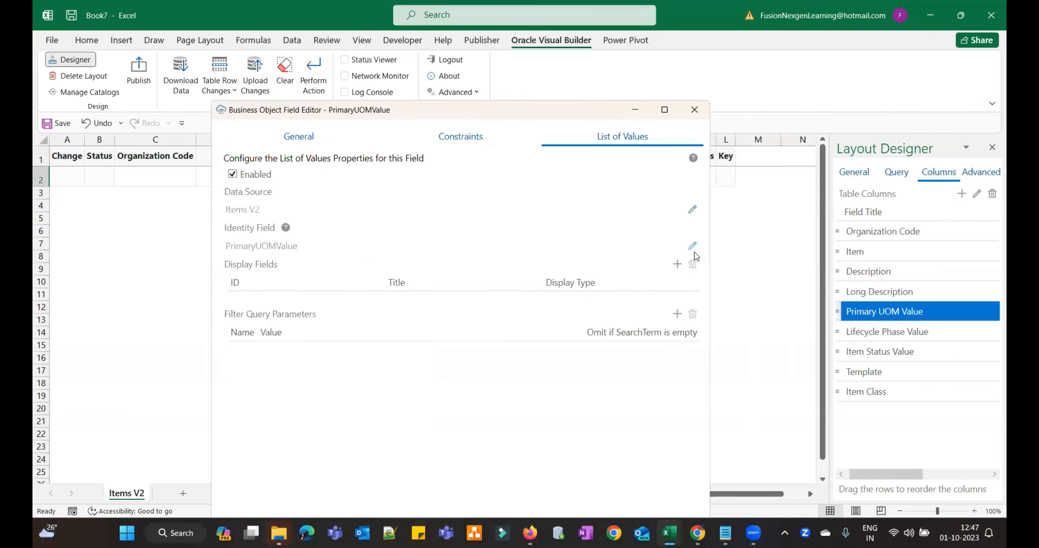
{"action": "left_click", "coordinate": [677, 264]}
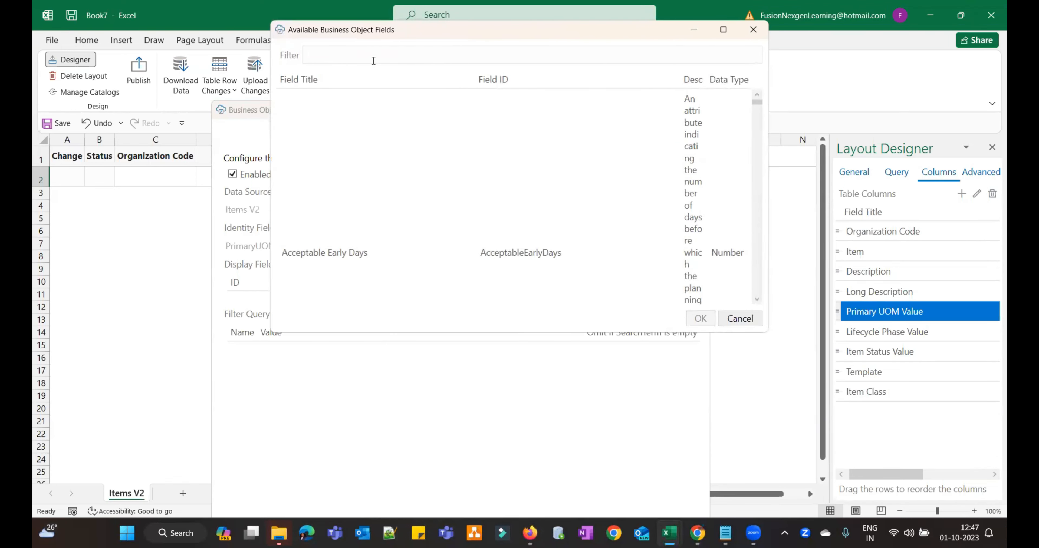
{"action": "type", "text": "primary"}
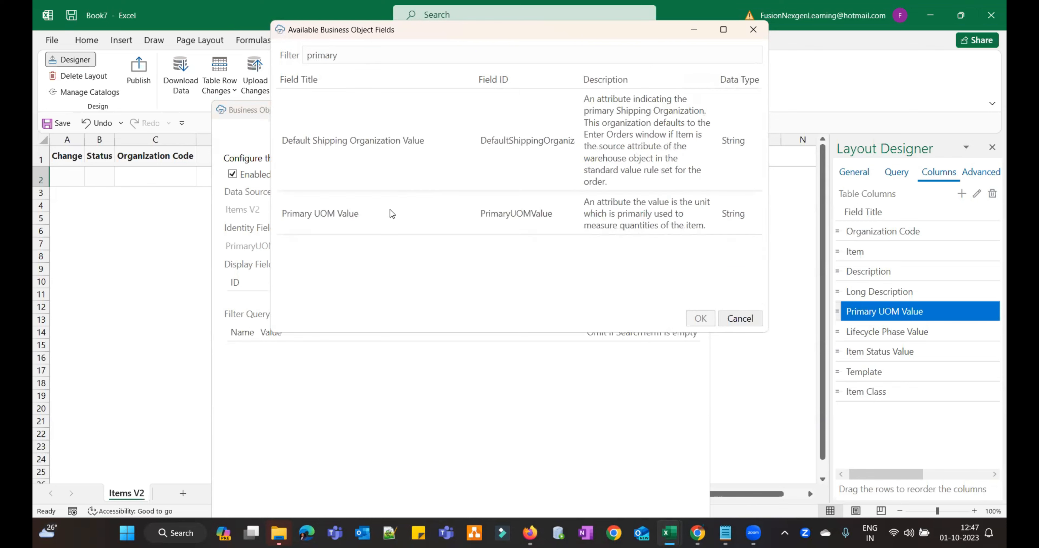
{"action": "left_click", "coordinate": [390, 213]}
{"action": "left_click", "coordinate": [701, 318]}
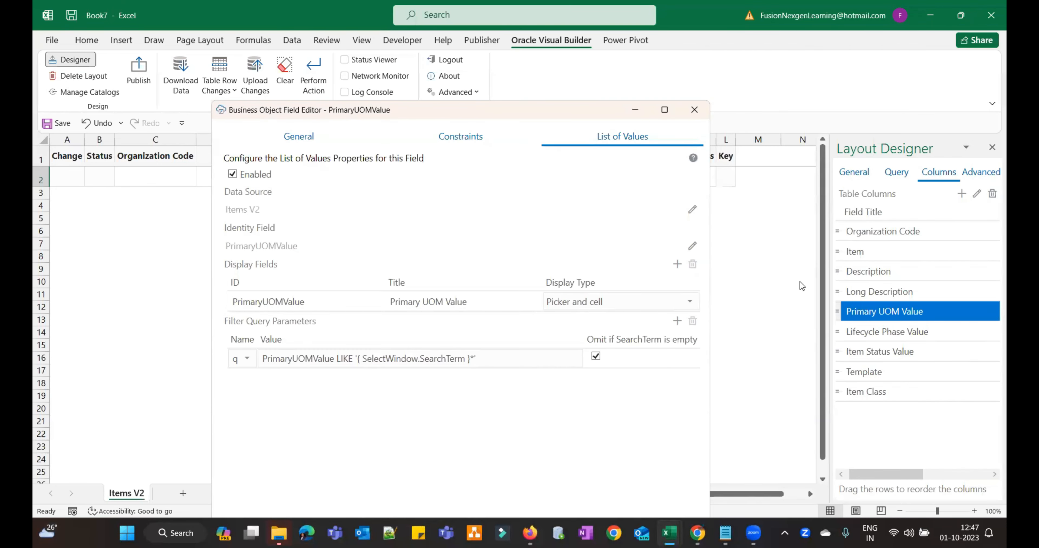
{"action": "left_click_drag", "start_coordinate": [579, 110], "coordinate": [555, 91]}
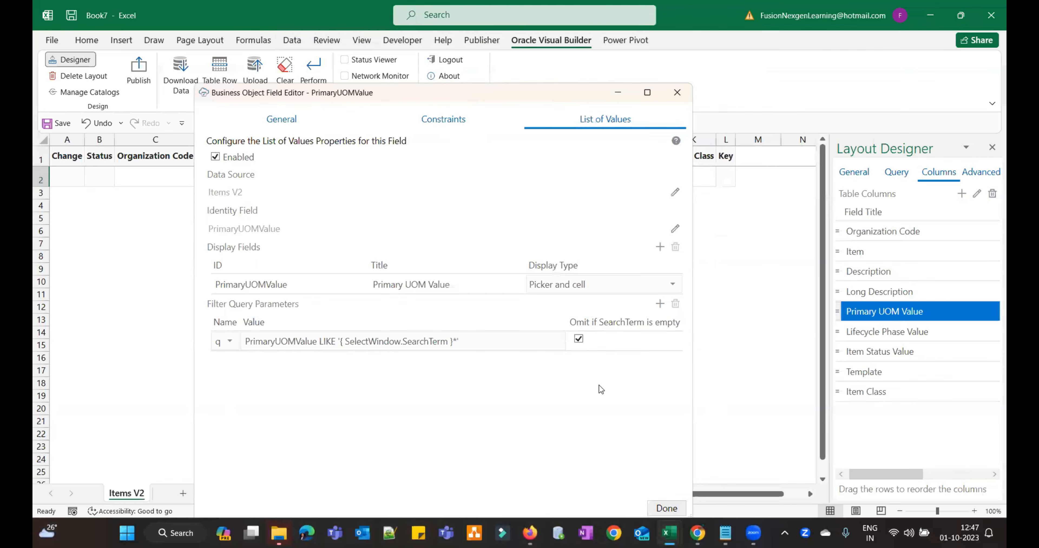
{"action": "left_click", "coordinate": [628, 462]}
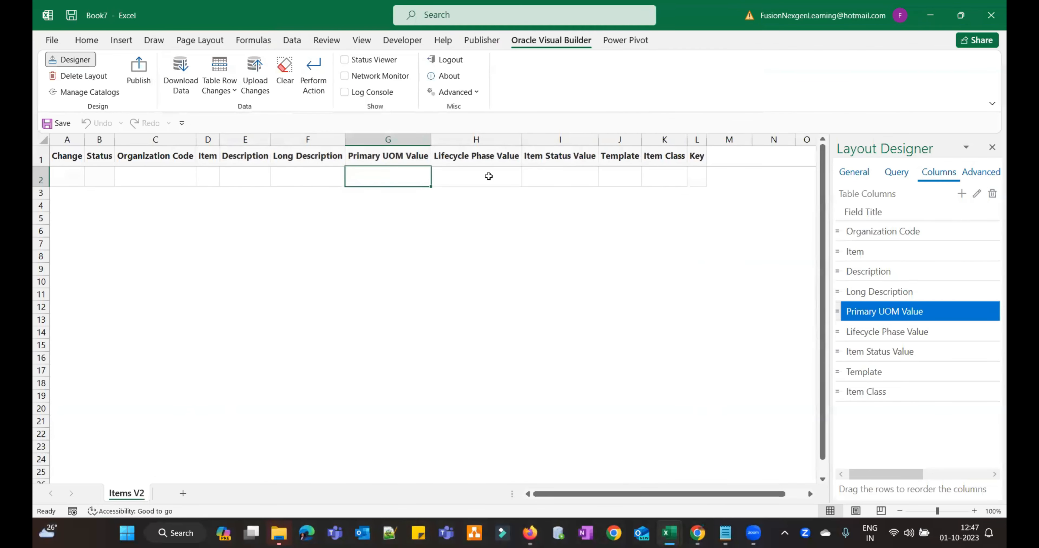
- Test the Primary UOM Value search picker in G2, then close it and move to Lifecycle Phase Value
{"action": "left_click", "coordinate": [470, 175]}
{"action": "left_click", "coordinate": [409, 175]}
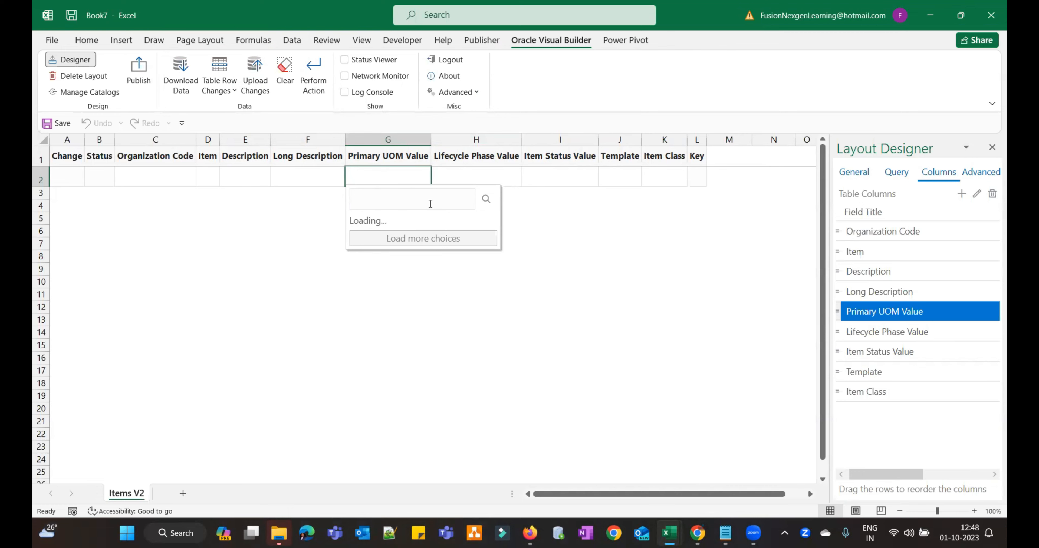
{"action": "left_click", "coordinate": [476, 172]}
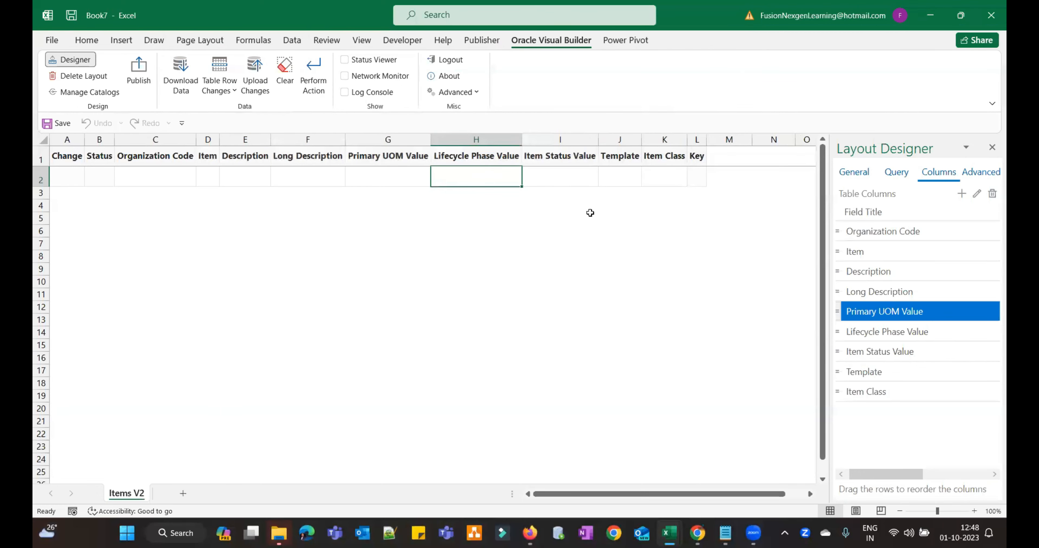
- Enable a list of values for Lifecycle Phase Value with Items V2 as its data source
{"action": "left_click", "coordinate": [888, 331]}
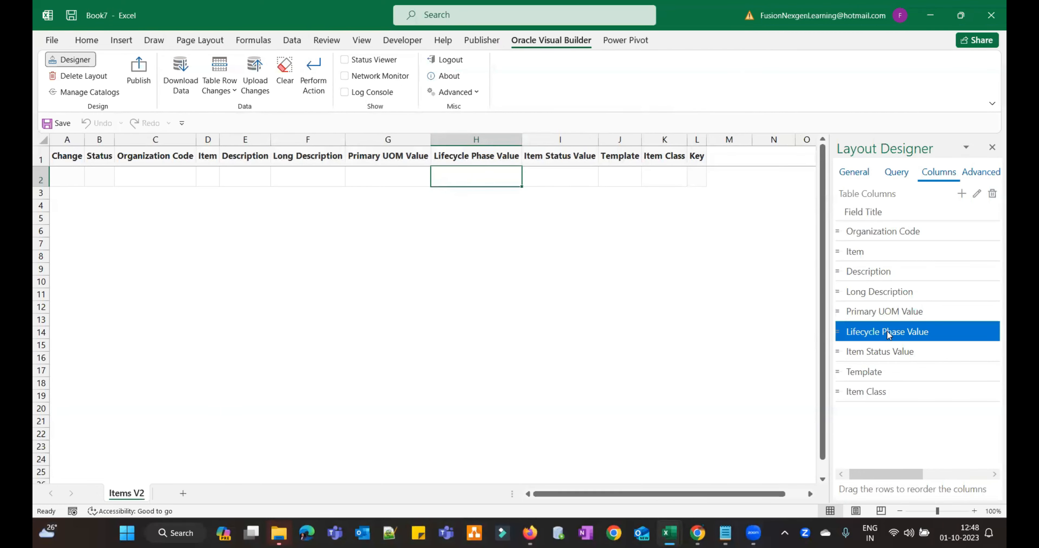
{"action": "left_click", "coordinate": [976, 193]}
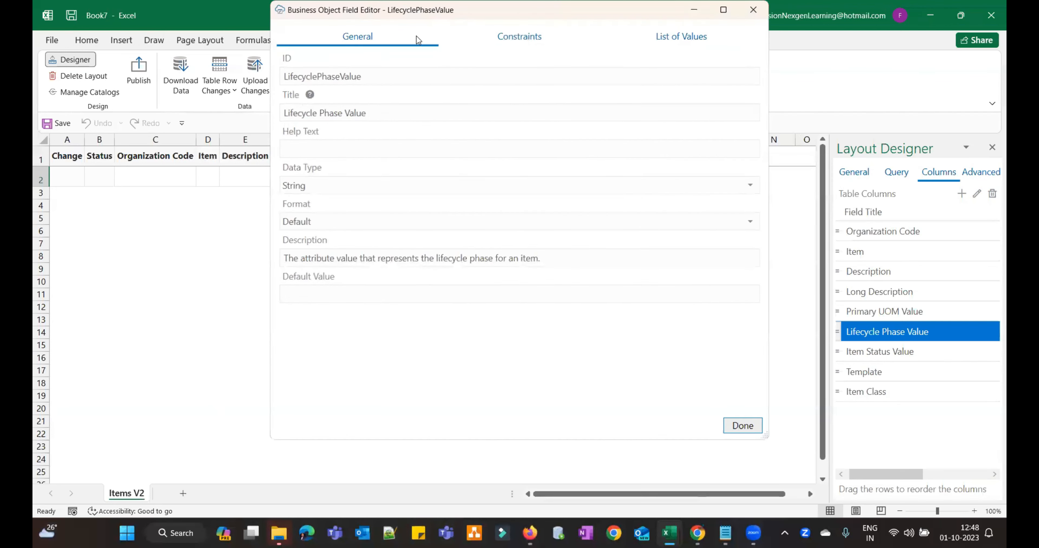
{"action": "left_click_drag", "start_coordinate": [375, 16], "coordinate": [318, 76]}
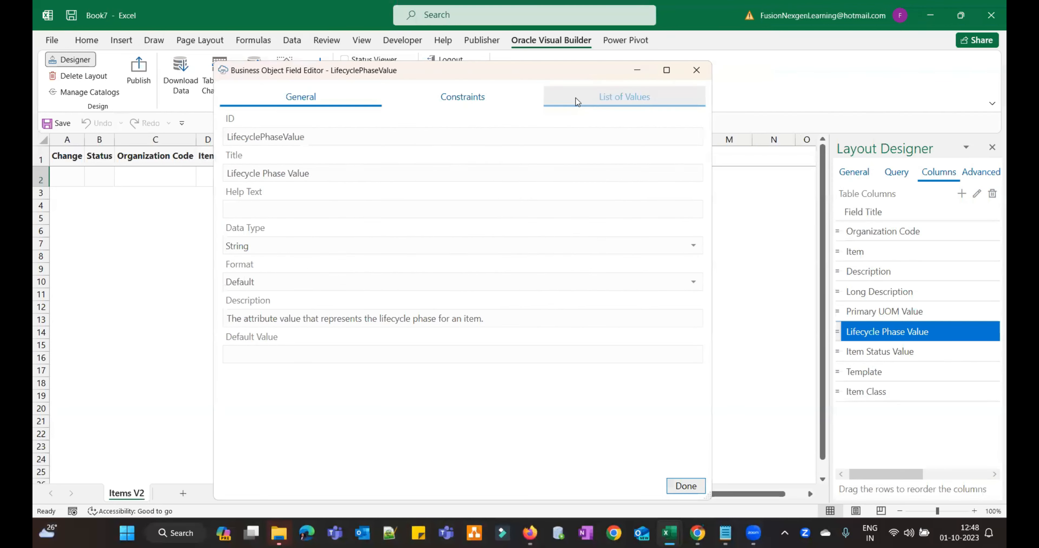
{"action": "left_click", "coordinate": [598, 105]}
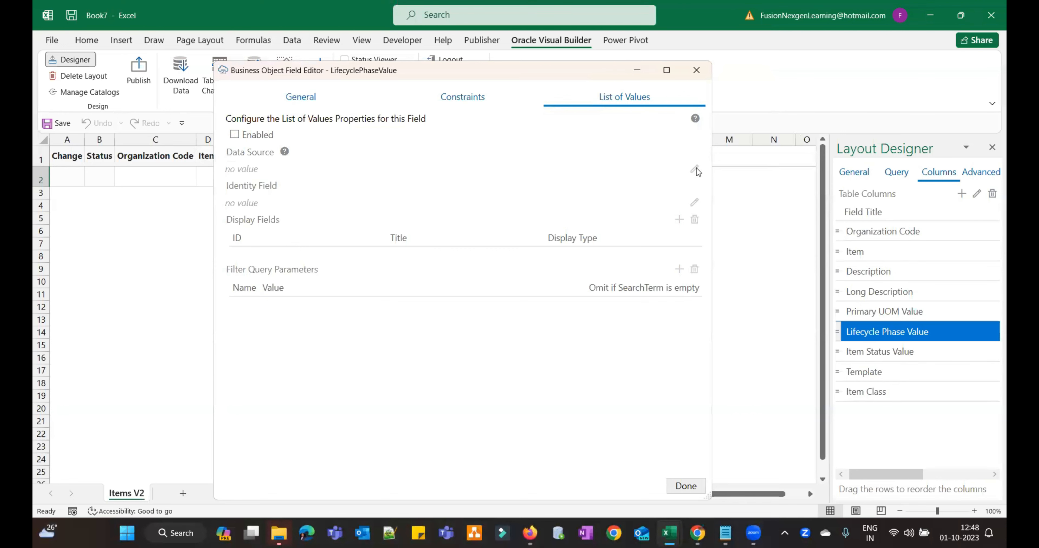
{"action": "left_click", "coordinate": [234, 135]}
{"action": "left_click", "coordinate": [694, 168]}
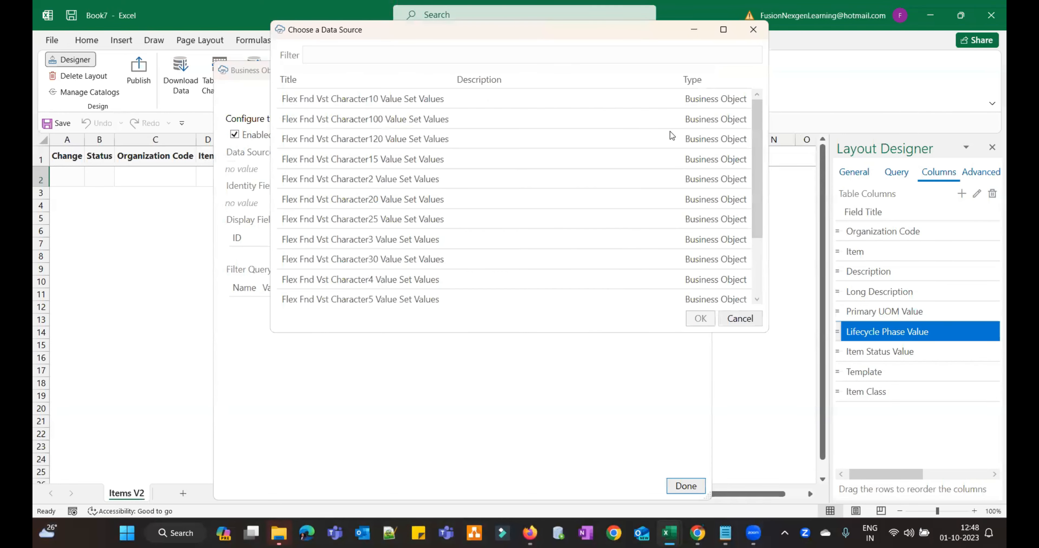
{"action": "scroll", "coordinate": [758, 145], "scroll_direction": "down", "scroll_amount": 2}
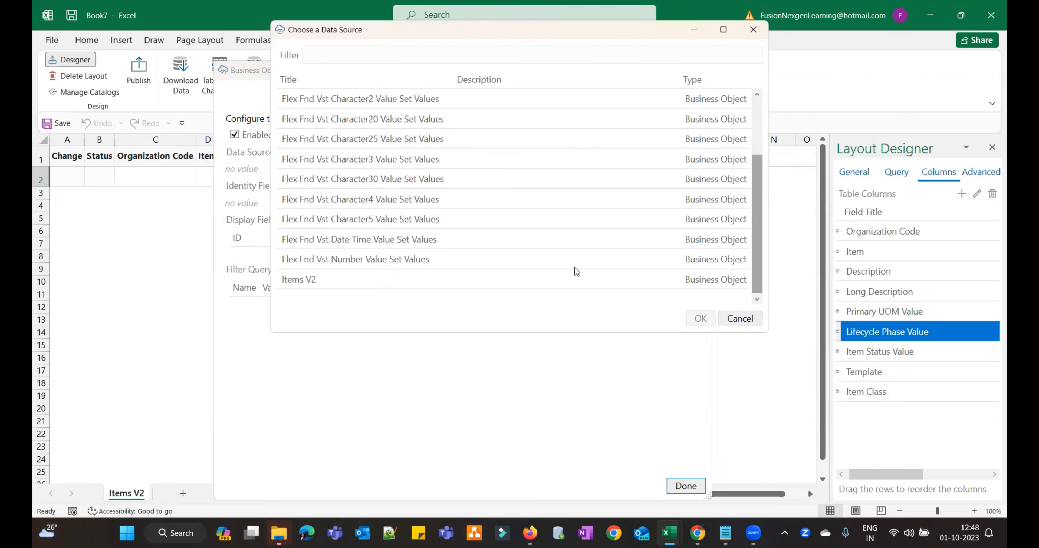
{"action": "left_click", "coordinate": [356, 283]}
{"action": "left_click", "coordinate": [700, 318]}
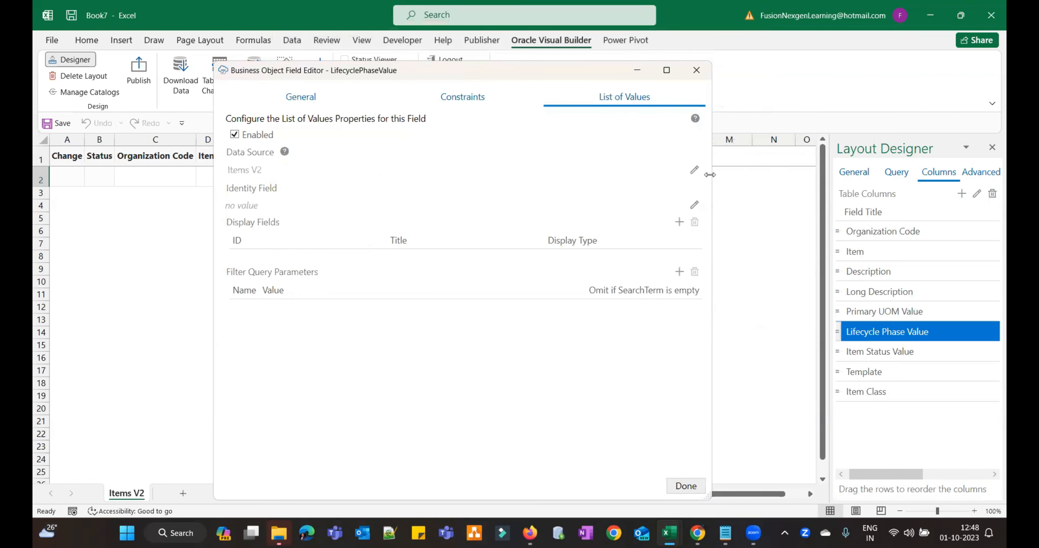
{"action": "left_click", "coordinate": [695, 170]}
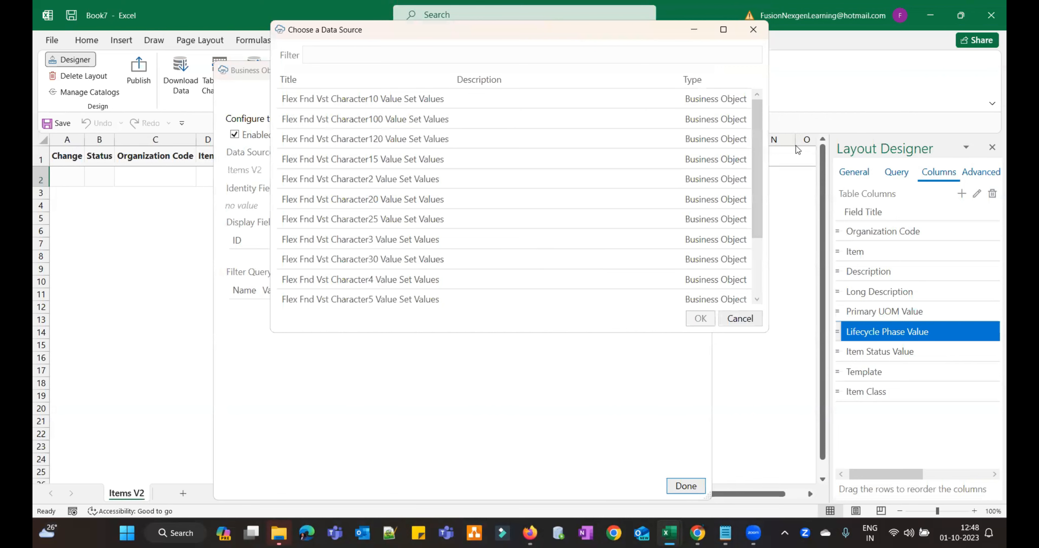
{"action": "left_click_drag", "start_coordinate": [754, 134], "coordinate": [764, 255]}
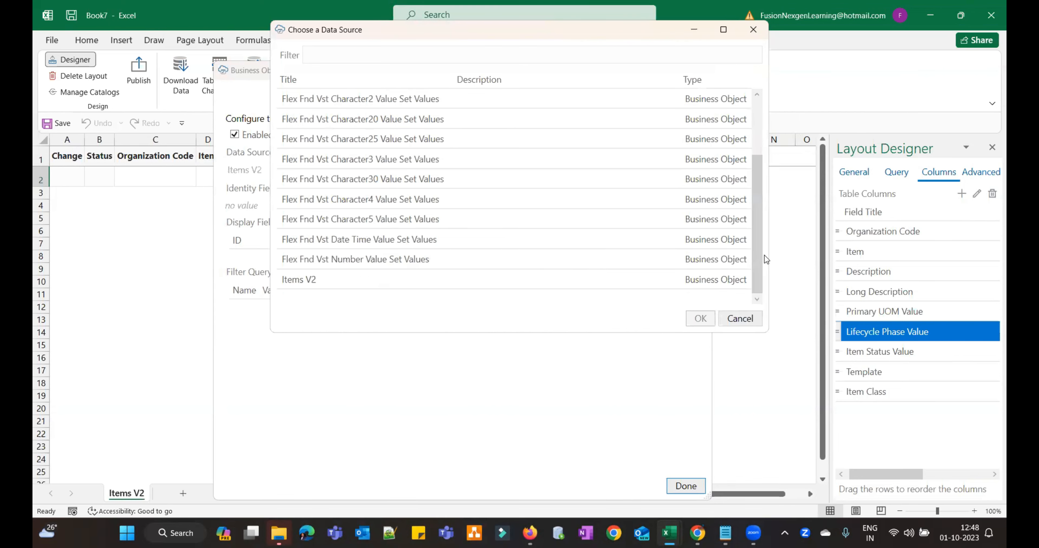
{"action": "left_click", "coordinate": [633, 283]}
{"action": "left_click", "coordinate": [701, 319]}
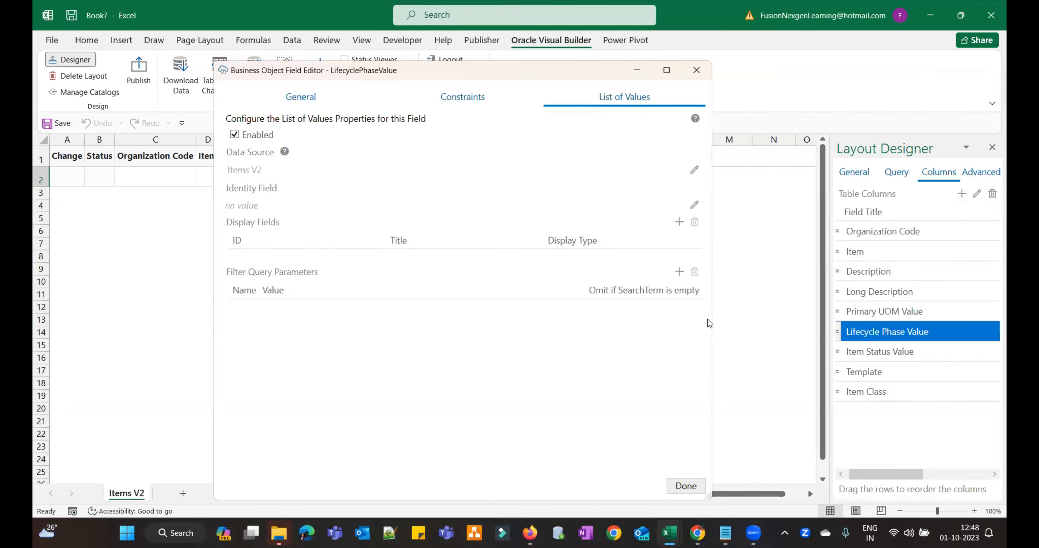
- Set LifecyclePhaseValue as both the identity field and the display field of the lookup
{"action": "left_click", "coordinate": [695, 206]}
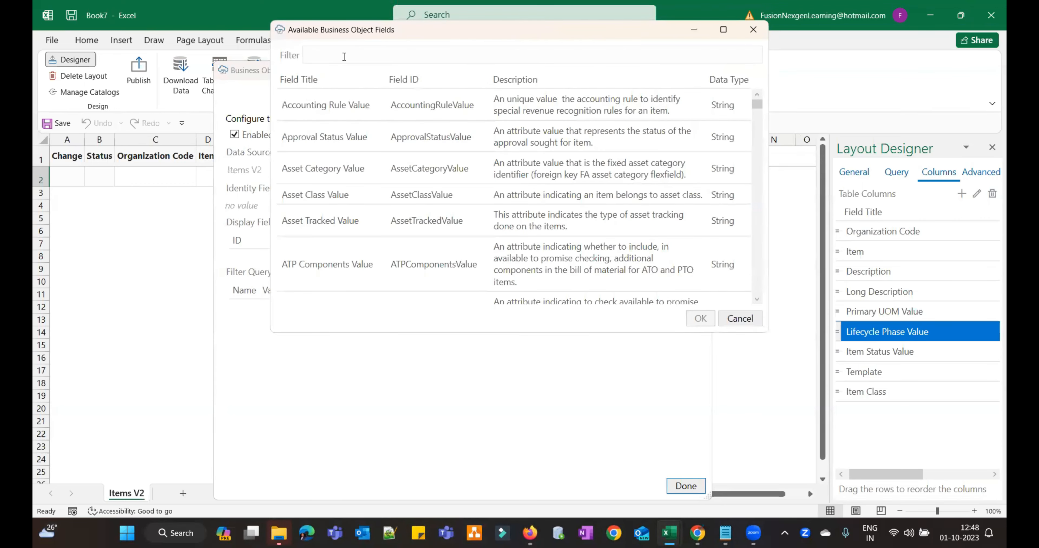
{"action": "type", "text": "Life"}
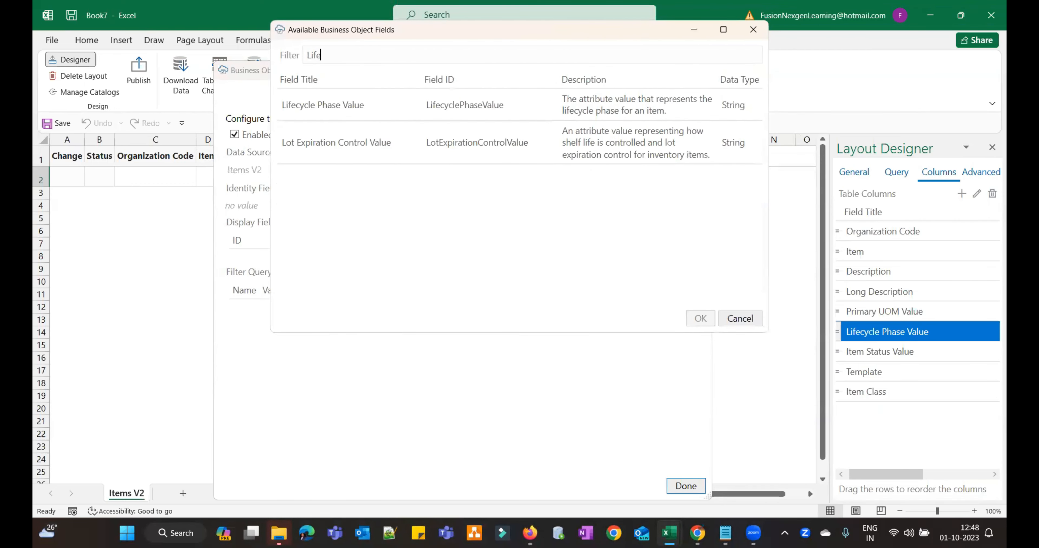
{"action": "left_click", "coordinate": [322, 107]}
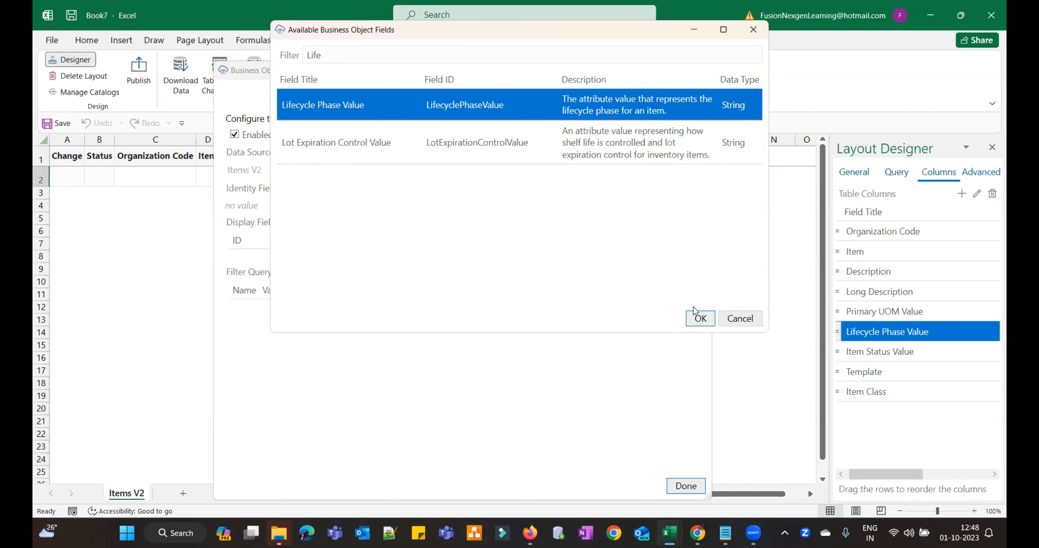
{"action": "left_click", "coordinate": [695, 317]}
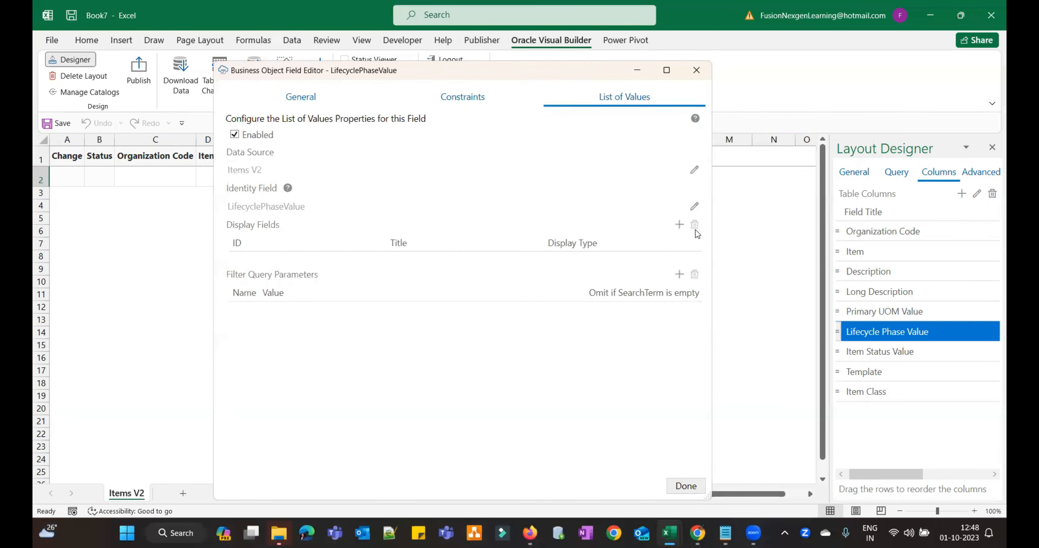
{"action": "left_click", "coordinate": [679, 225]}
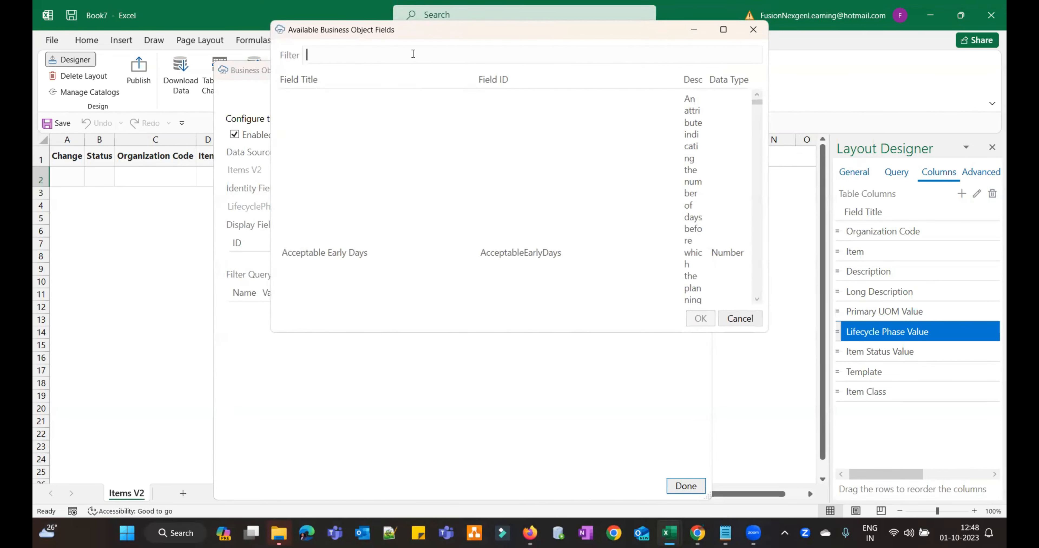
{"action": "type", "text": "Life"}
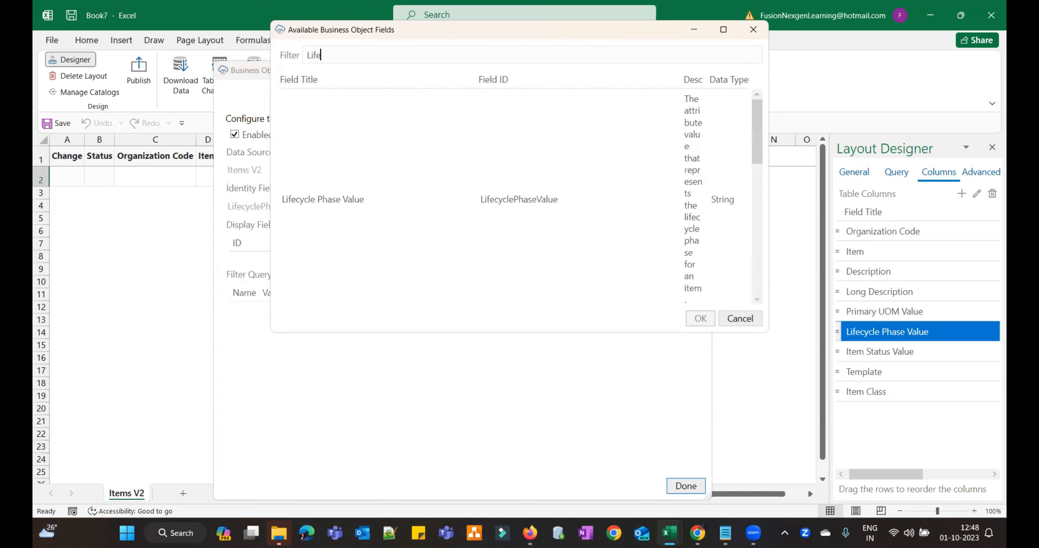
{"action": "left_click", "coordinate": [341, 191]}
{"action": "left_click", "coordinate": [700, 319]}
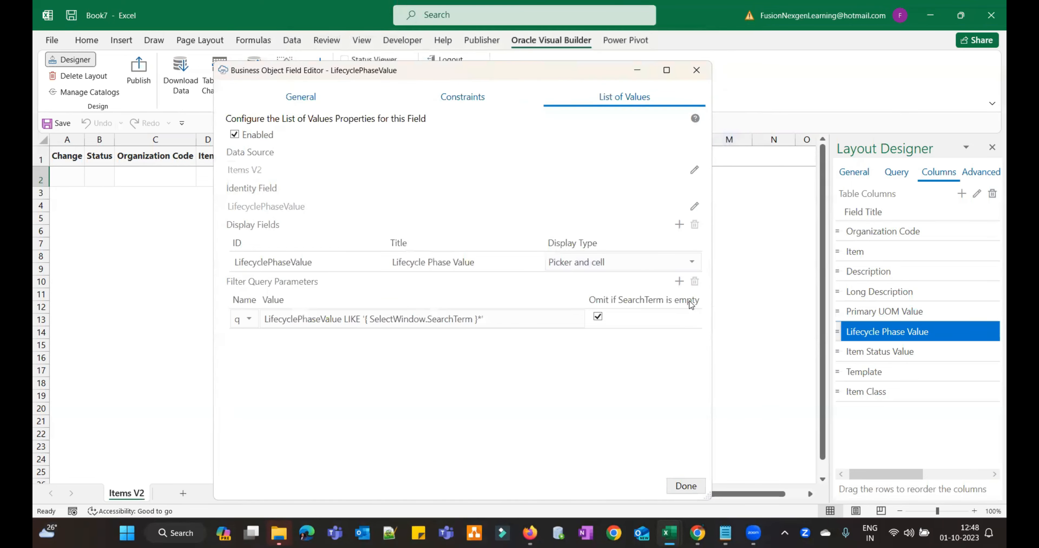
- Save the Lifecycle Phase Value lookup, test the H2 picker, then select the Item Status Value column
{"action": "left_click", "coordinate": [693, 485]}
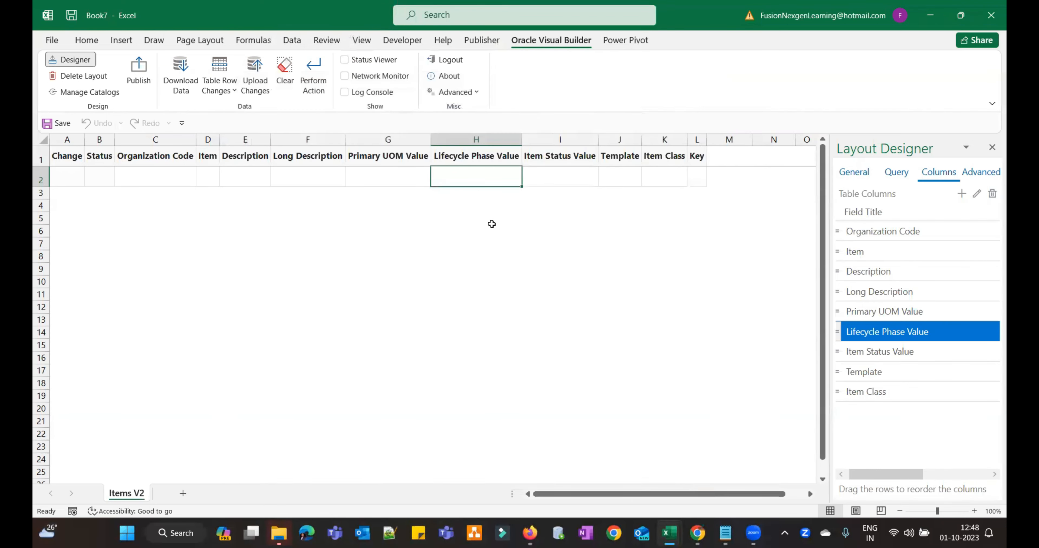
{"action": "left_click", "coordinate": [545, 172]}
{"action": "left_click", "coordinate": [476, 174]}
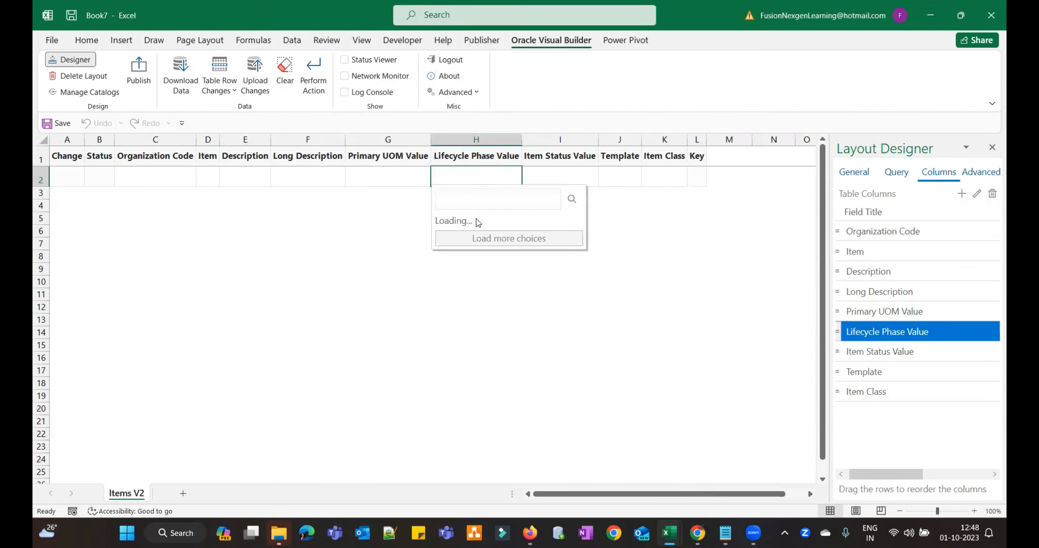
{"action": "left_click", "coordinate": [391, 172]}
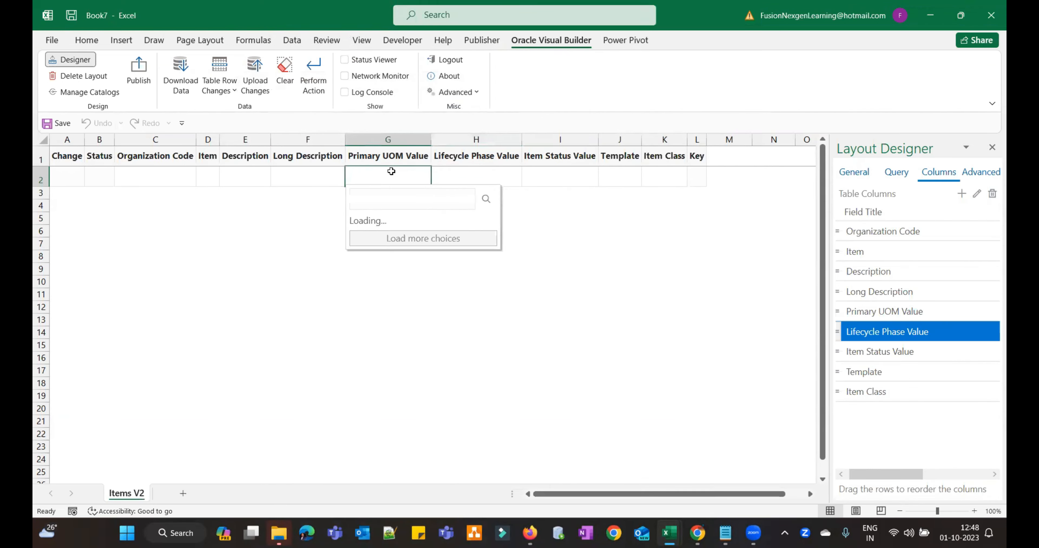
{"action": "left_click", "coordinate": [470, 172]}
{"action": "left_click", "coordinate": [548, 172]}
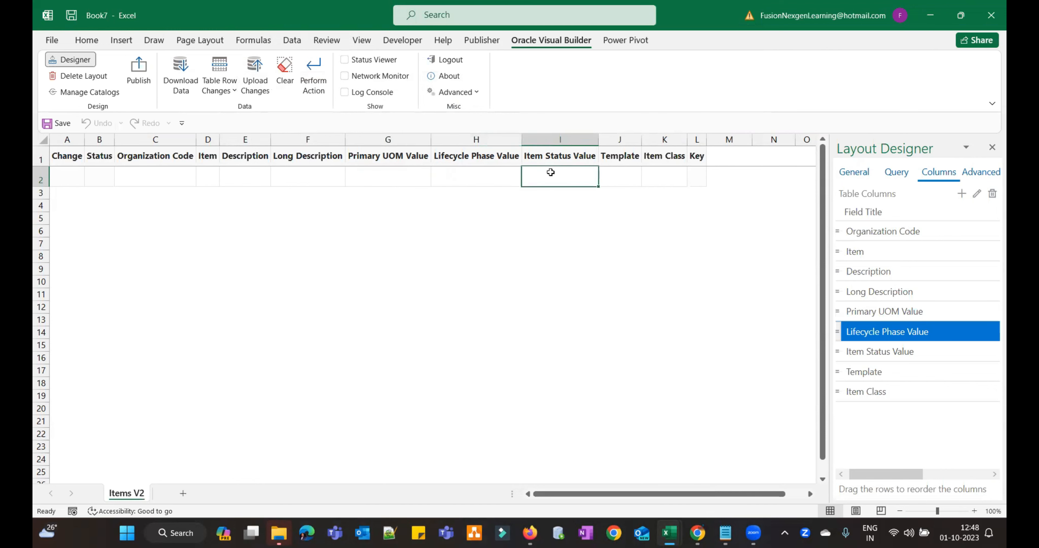
{"action": "left_click", "coordinate": [869, 350]}
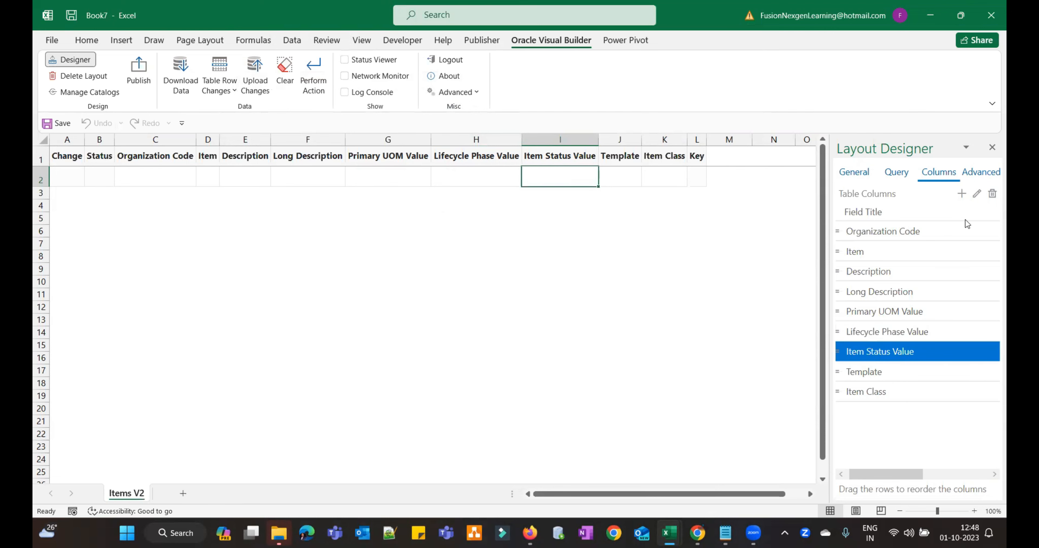
- Enable a list of values for Item Status Value with Items V2 as its data source
{"action": "left_click", "coordinate": [976, 195]}
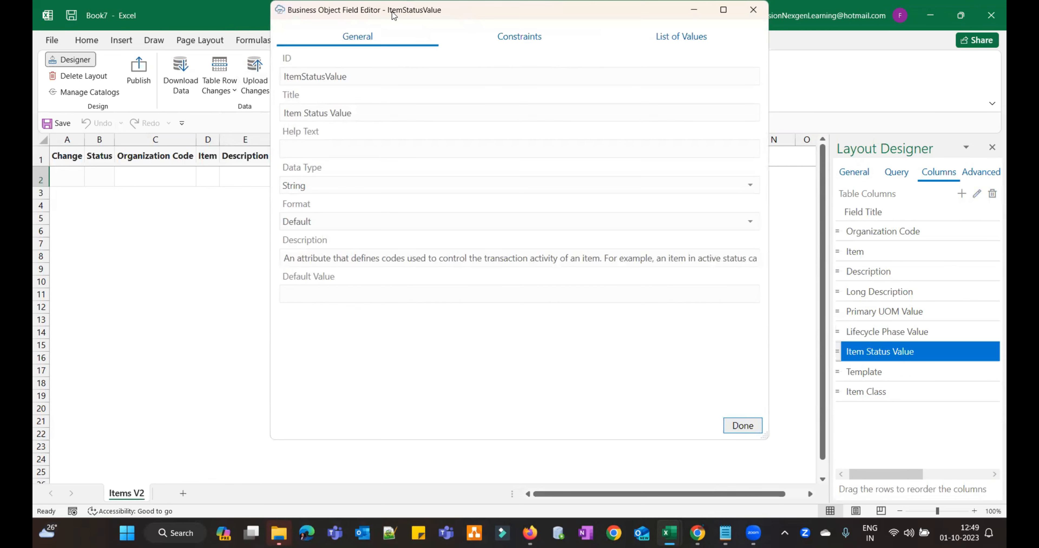
{"action": "left_click_drag", "start_coordinate": [393, 16], "coordinate": [199, 27]}
{"action": "left_click", "coordinate": [460, 55]}
{"action": "left_click", "coordinate": [97, 86]}
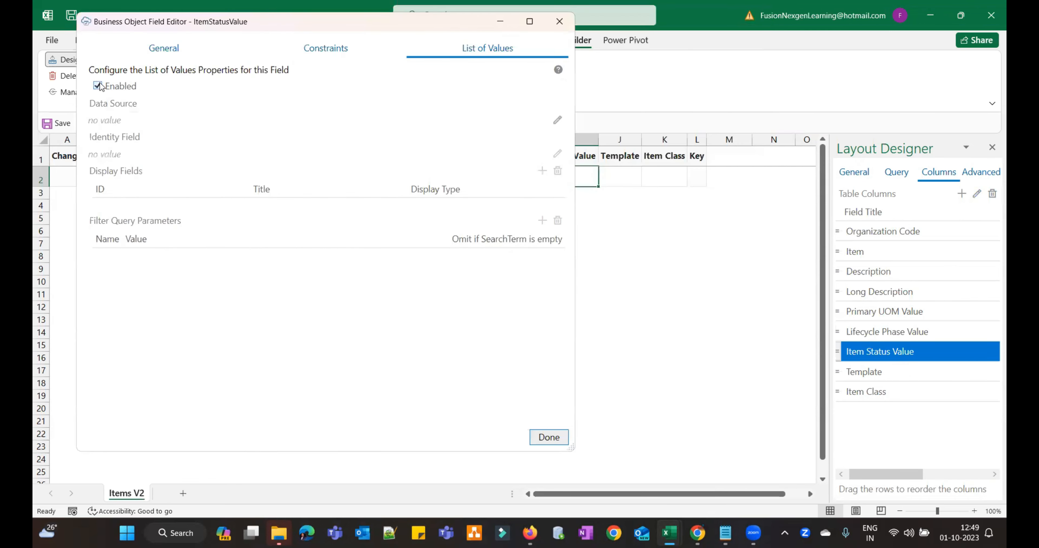
{"action": "left_click", "coordinate": [558, 119]}
{"action": "left_click_drag", "start_coordinate": [753, 153], "coordinate": [754, 280]}
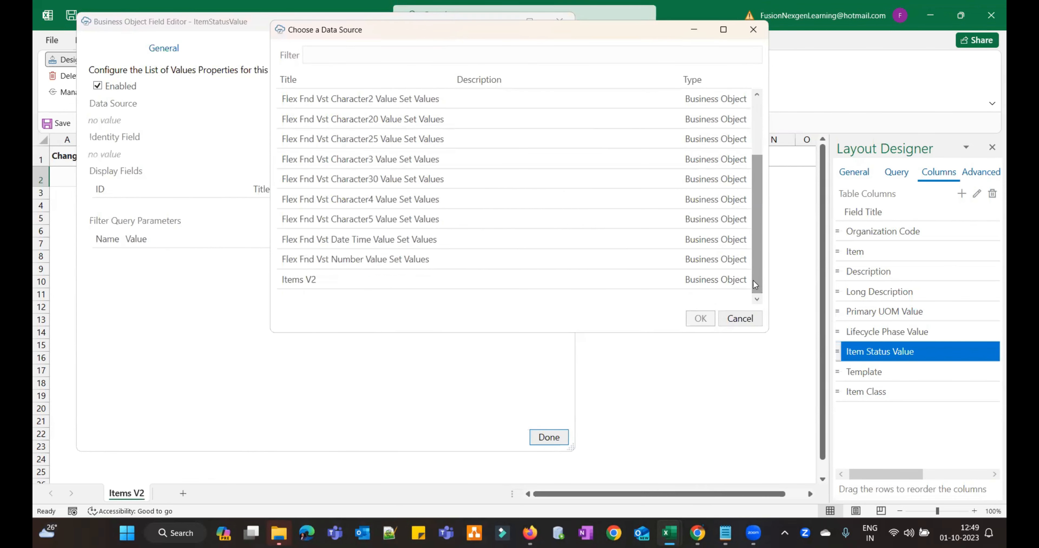
{"action": "left_click", "coordinate": [505, 280]}
{"action": "left_click", "coordinate": [697, 319]}
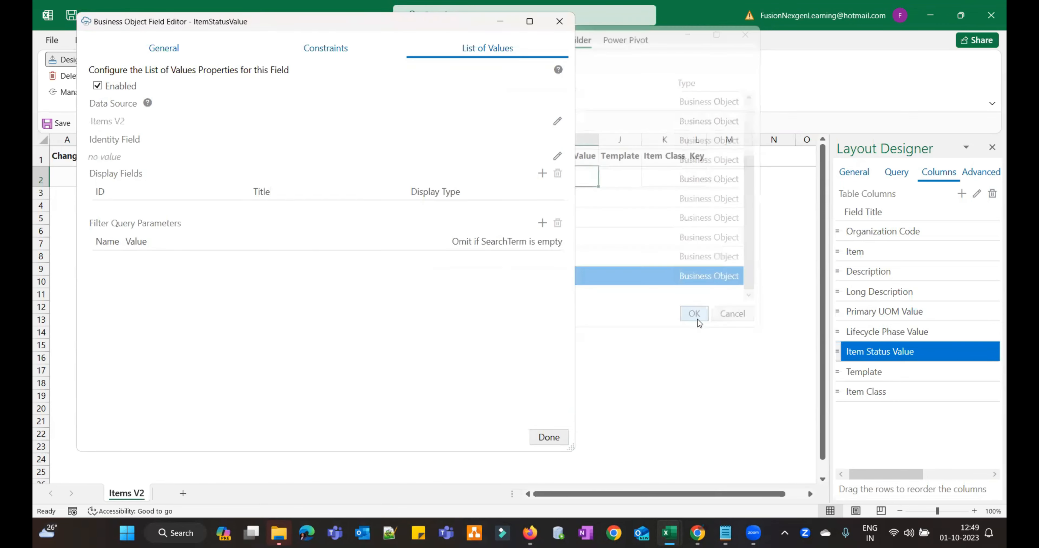
- Set ItemStatusValue as the lookup's identity and display field and close the editor
{"action": "left_click", "coordinate": [557, 156]}
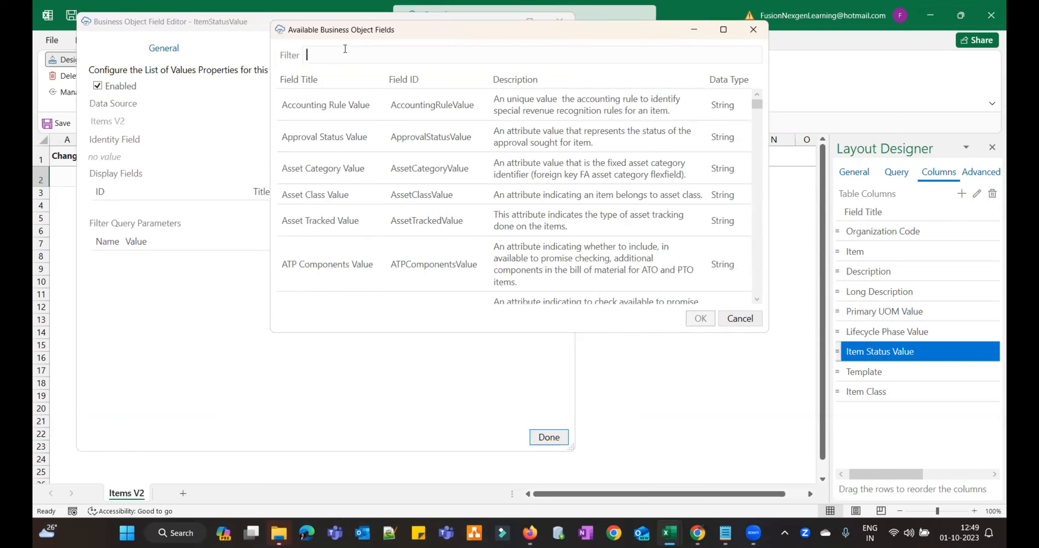
{"action": "type", "text": "item"}
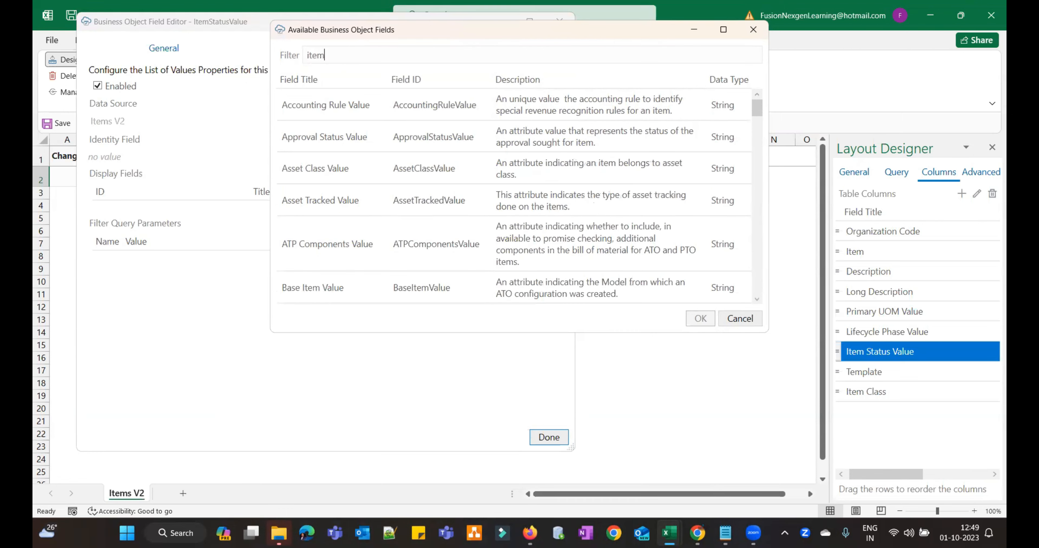
{"action": "type", "text": " st"}
{"action": "left_click", "coordinate": [354, 123]}
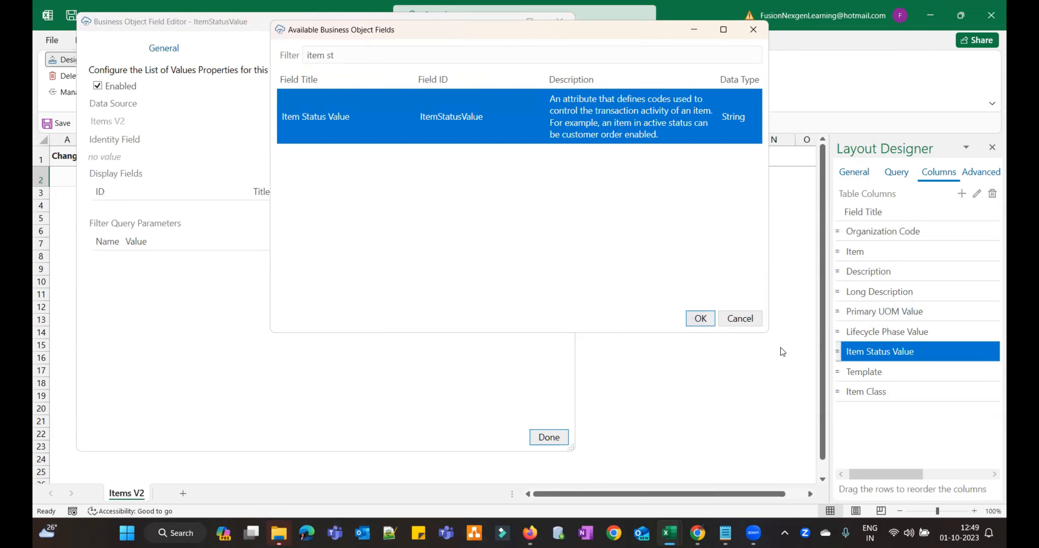
{"action": "left_click", "coordinate": [700, 319]}
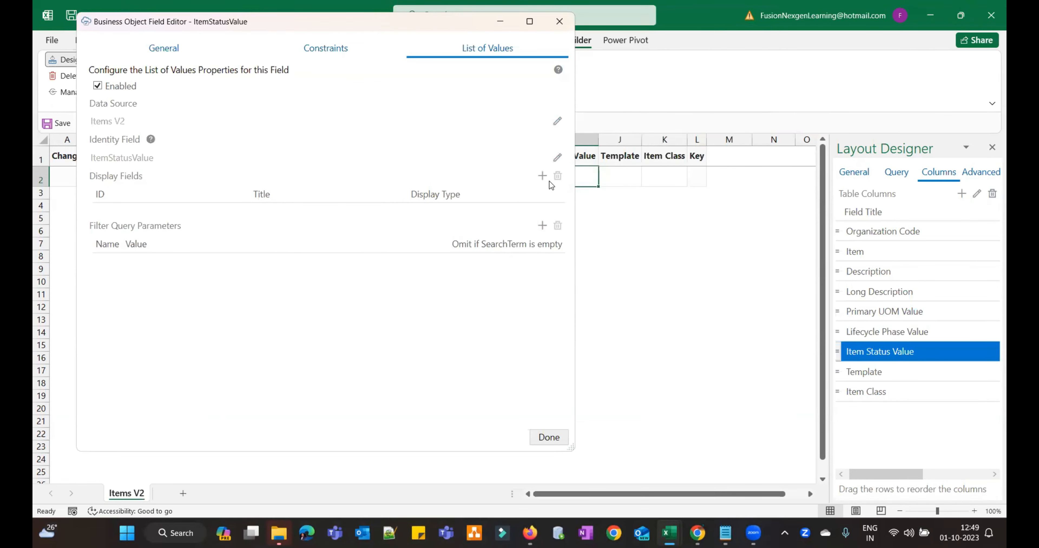
{"action": "left_click", "coordinate": [542, 176]}
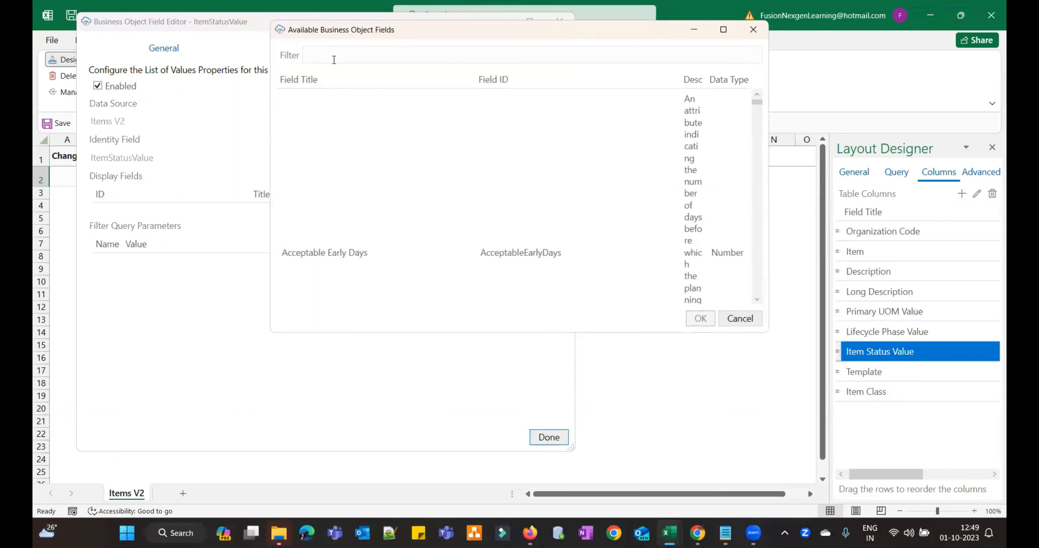
{"action": "type", "text": "item"}
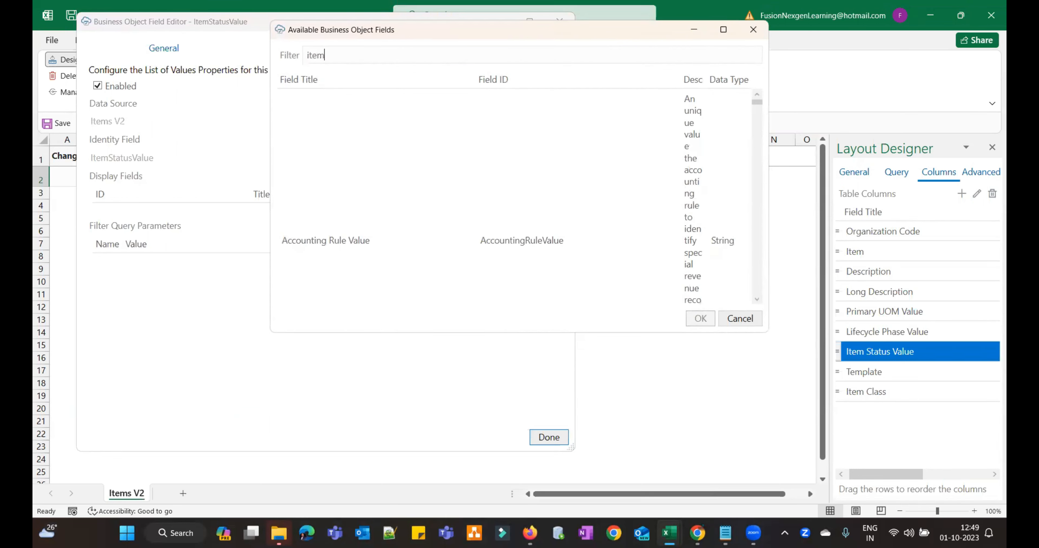
{"action": "type", "text": " st"}
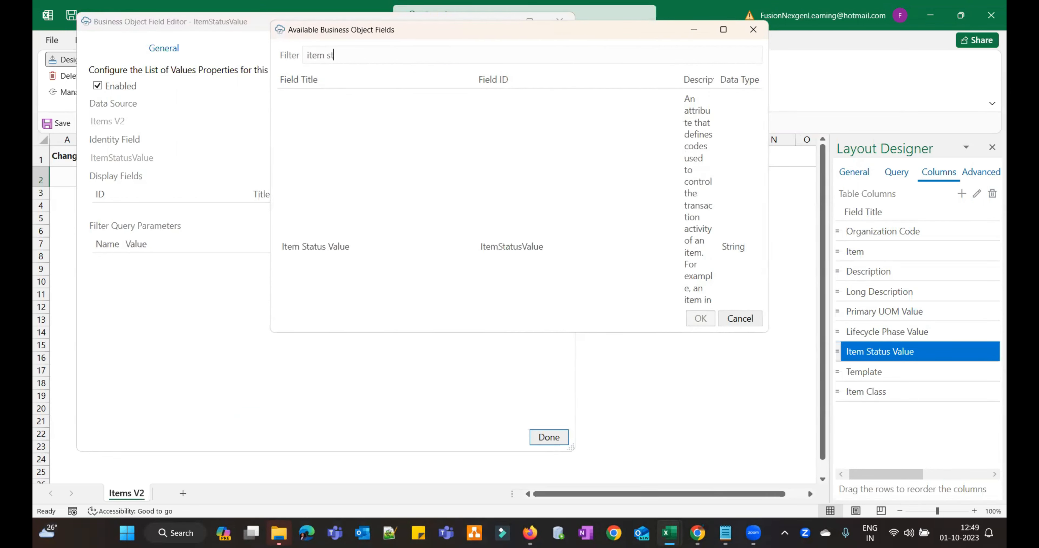
{"action": "left_click", "coordinate": [327, 248]}
{"action": "left_click", "coordinate": [700, 318]}
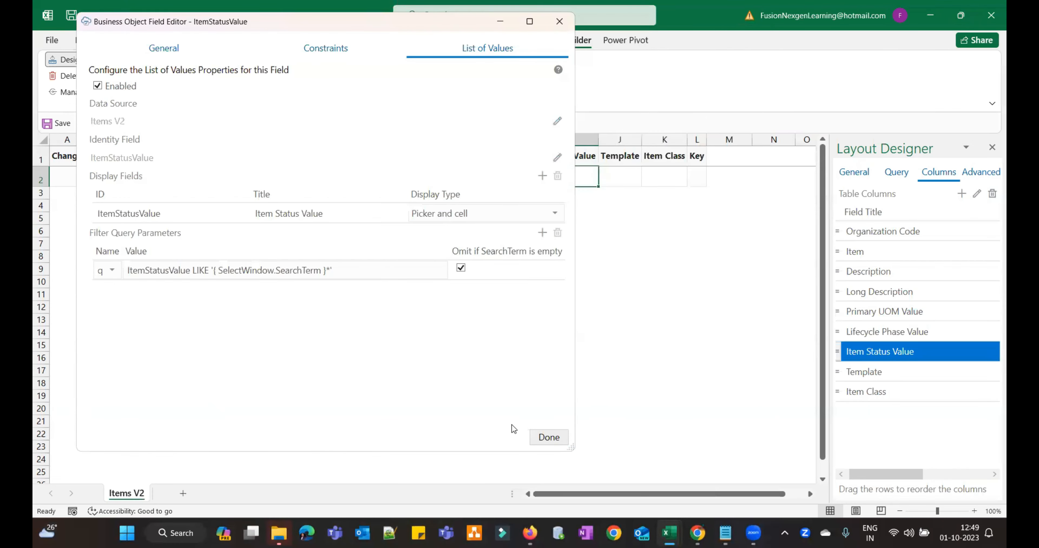
{"action": "left_click", "coordinate": [543, 437]}
- Test the row 2 pickers in G2, H2 and I2, with Primary UOM offering Each and EA
{"action": "left_click", "coordinate": [481, 176]}
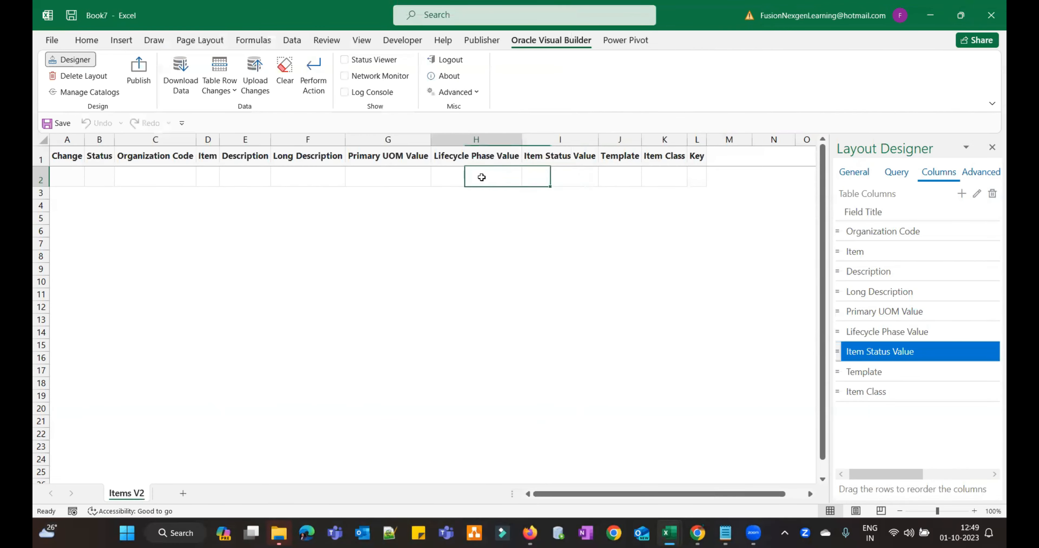
{"action": "key", "text": "Left"}
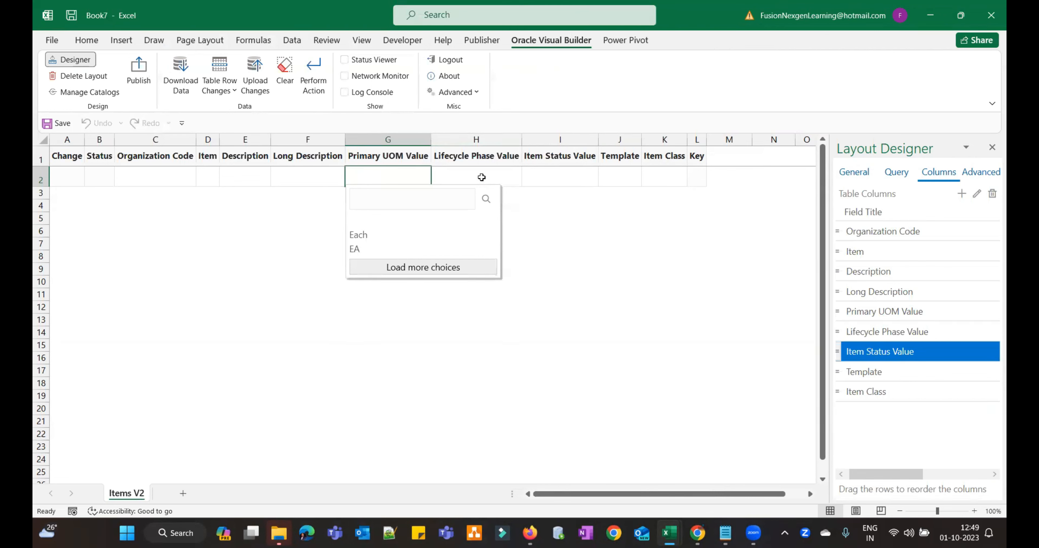
{"action": "left_click", "coordinate": [481, 177]}
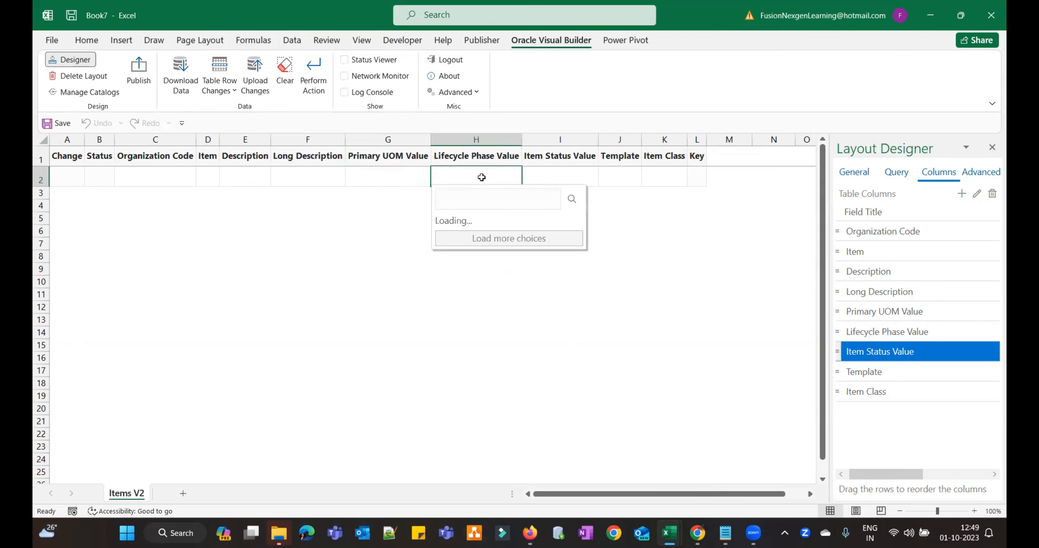
{"action": "key", "text": "Tab"}
{"action": "key", "text": "Tab"}
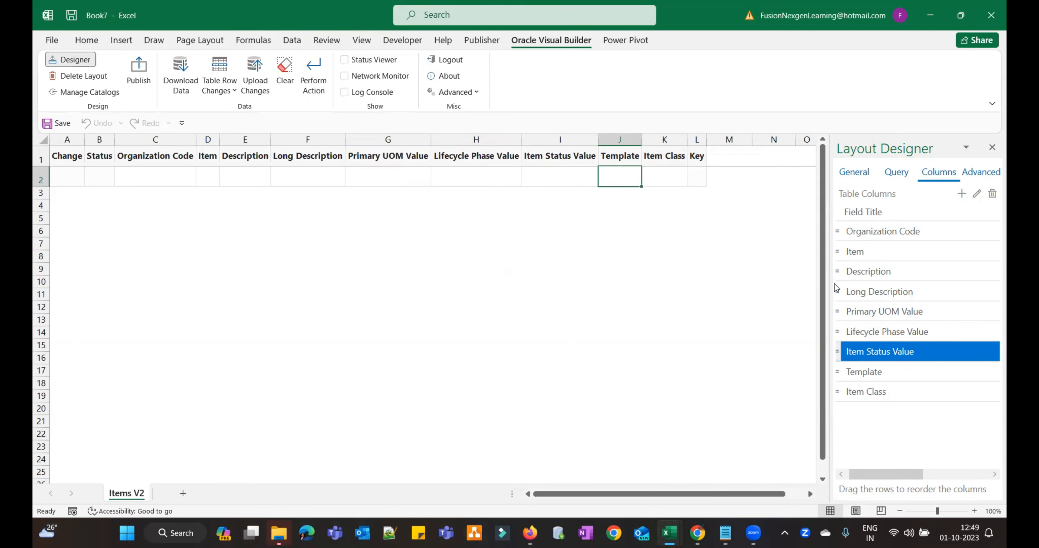
- Switch the ribbon to the Data tools
{"action": "left_click", "coordinate": [291, 40]}
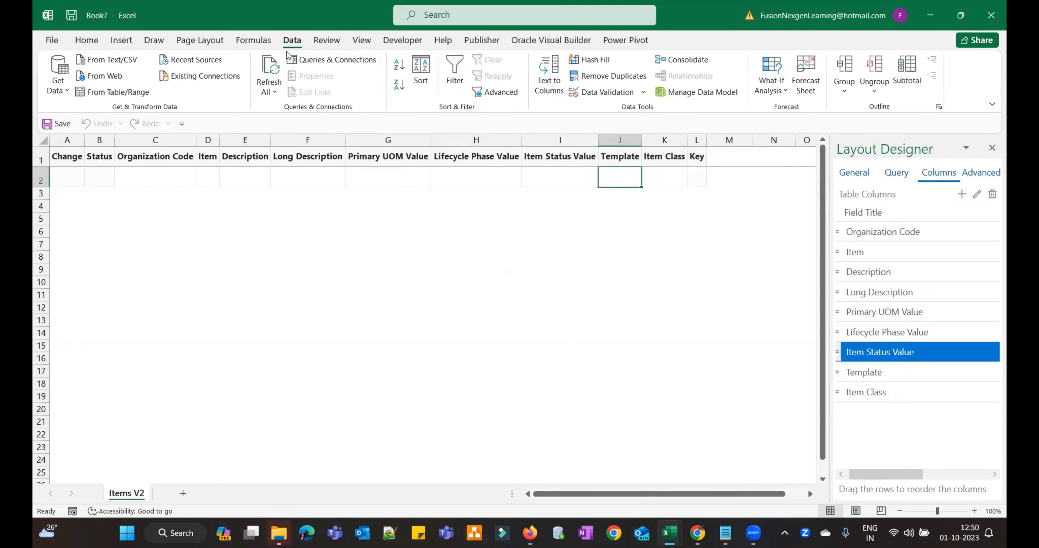
- Set J2's data validation to allow a List and start its source with Purchased Items
{"action": "left_click", "coordinate": [620, 95]}
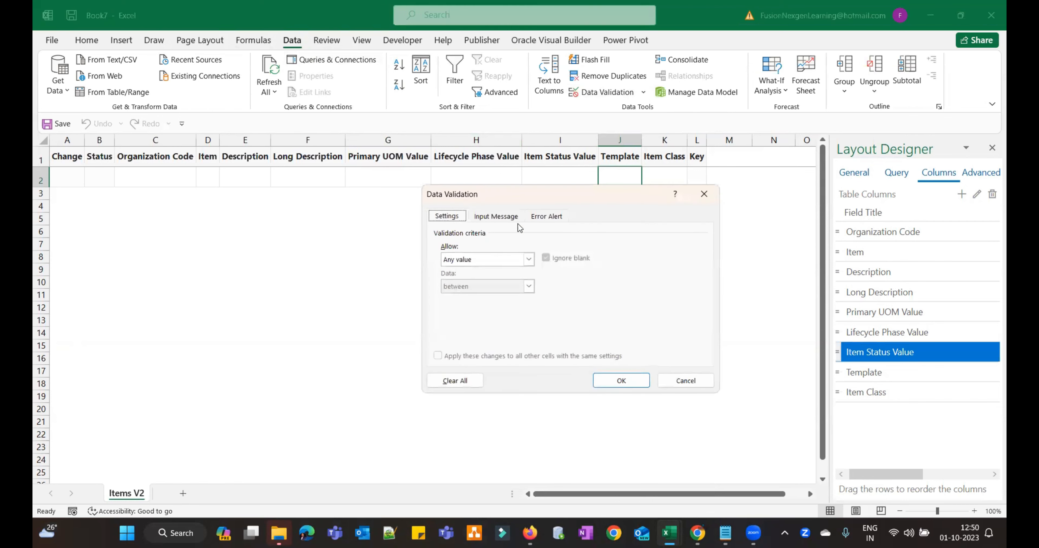
{"action": "left_click", "coordinate": [530, 261]}
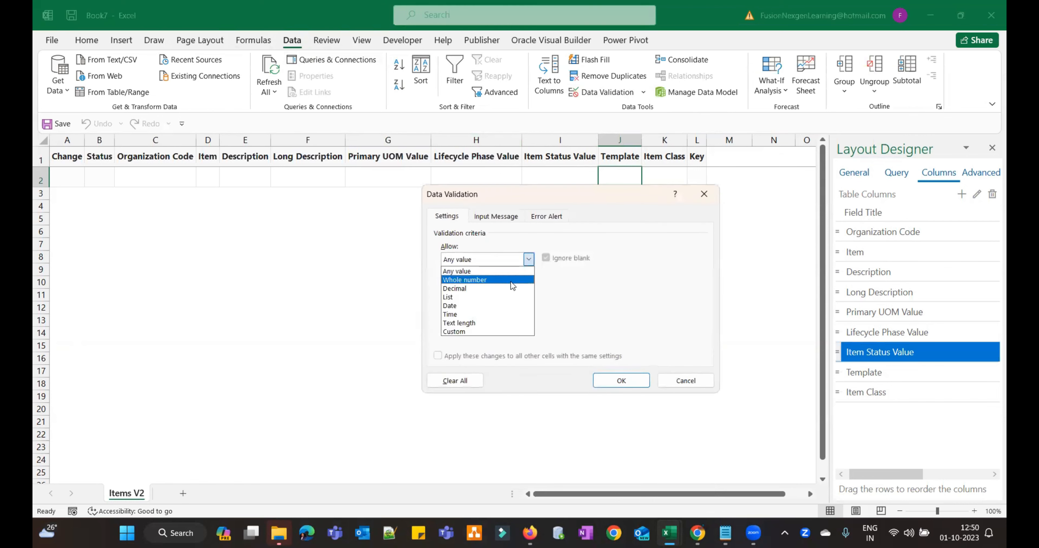
{"action": "left_click", "coordinate": [499, 299]}
{"action": "left_click", "coordinate": [476, 312]}
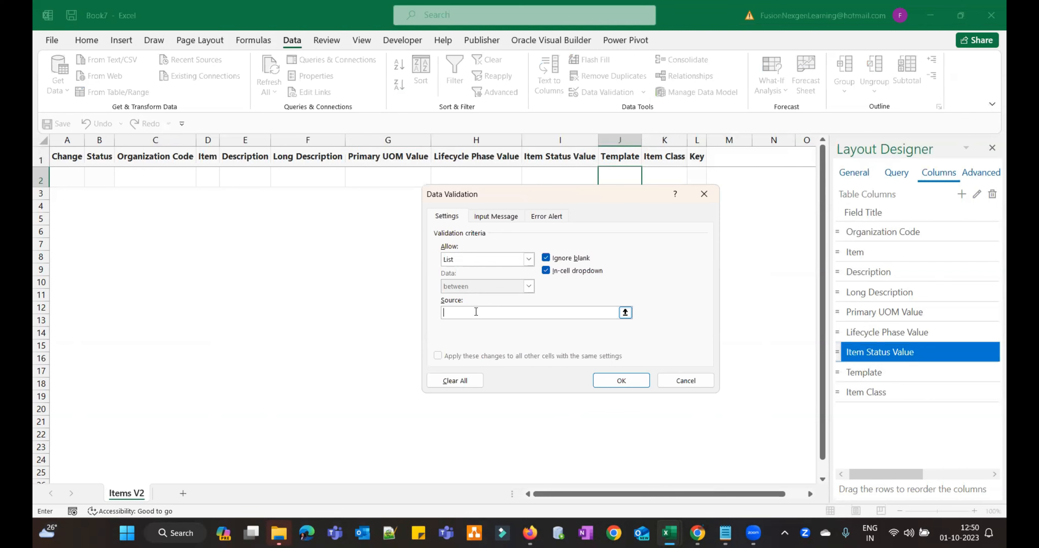
{"action": "type", "text": "Purchased Item,"}
{"action": "left_click", "coordinate": [718, 475]}
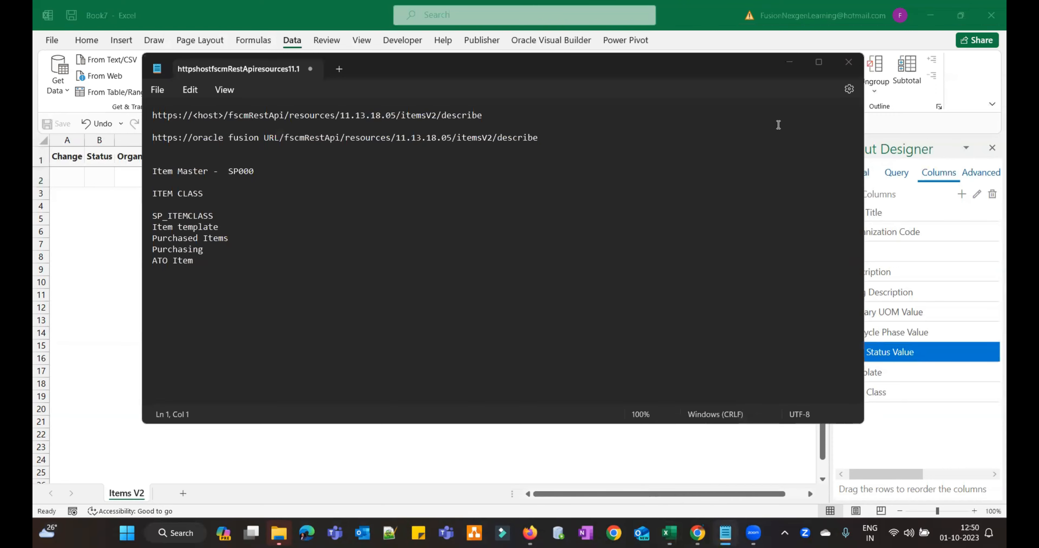
{"action": "left_click", "coordinate": [791, 61]}
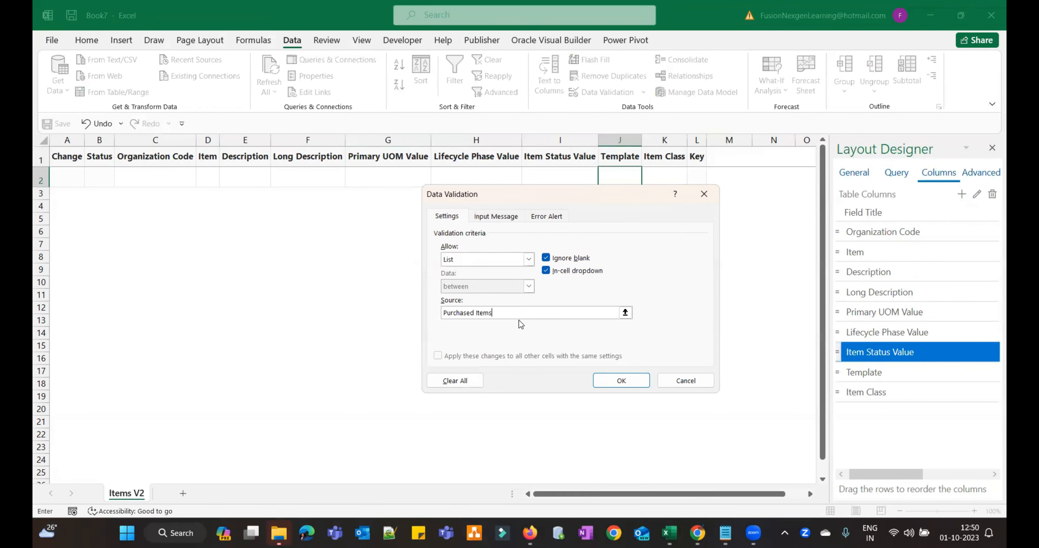
- Complete the source with Purchasing and ATO Item, apply it, and check J2's dropdown
{"action": "type", "text": ",Purchasing,ATO Items"}
{"action": "mouse_move", "coordinate": [725, 533]}
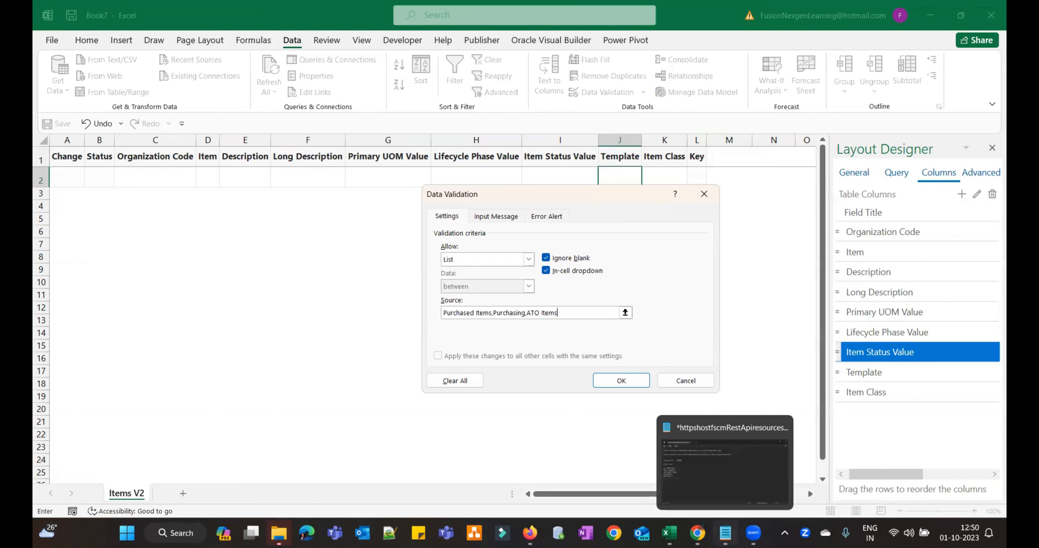
{"action": "left_click", "coordinate": [705, 476]}
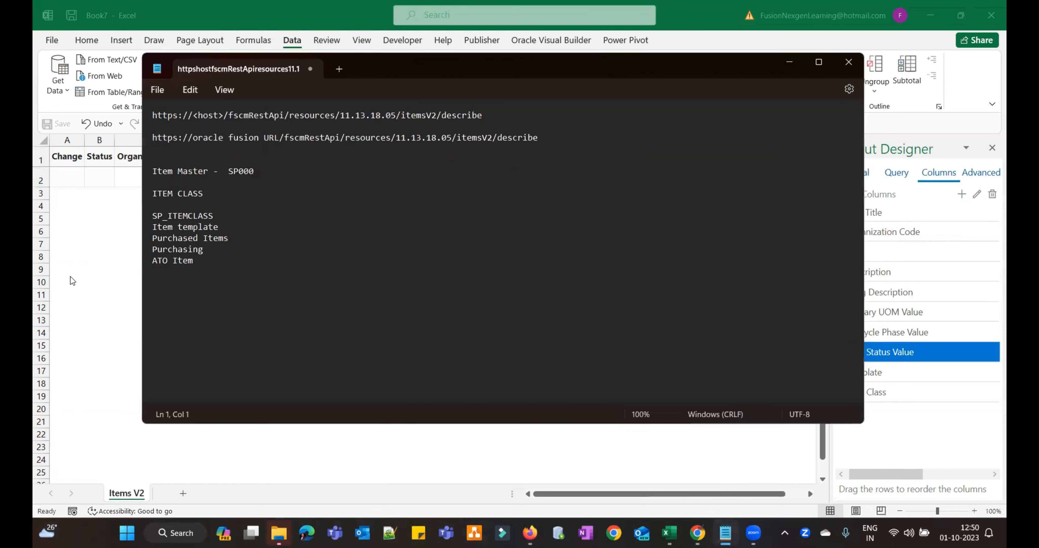
{"action": "left_click", "coordinate": [789, 64]}
{"action": "key", "text": "BackSpace"}
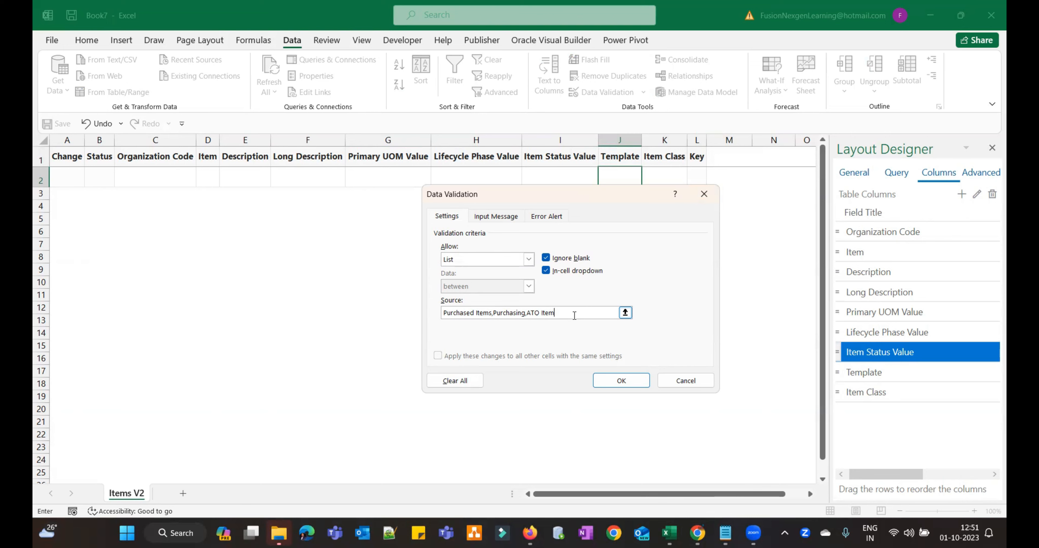
{"action": "left_click", "coordinate": [621, 380]}
{"action": "left_click", "coordinate": [647, 182]}
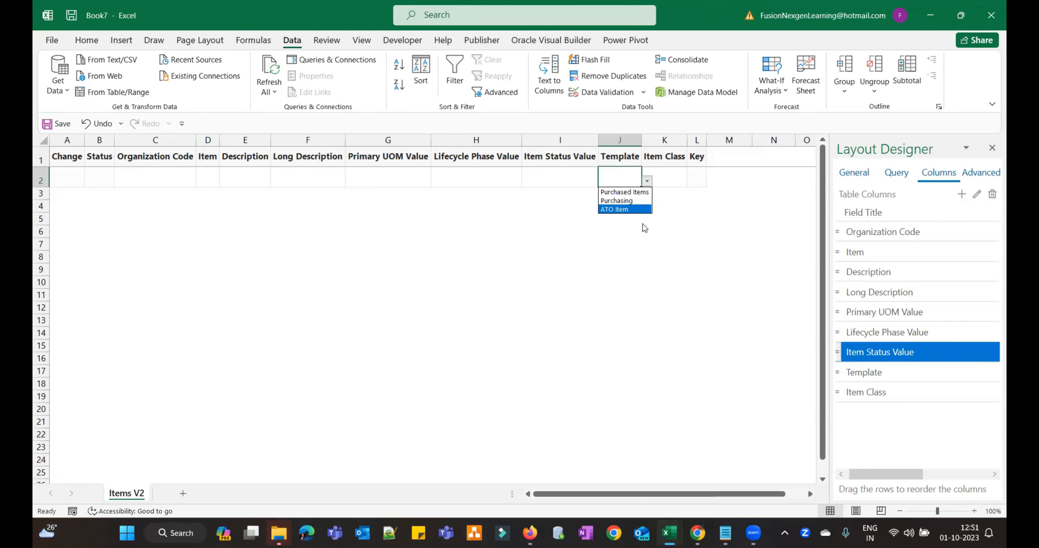
- Dismiss J2's dropdown without a value and select the Template column in the Layout Designer
{"action": "left_click", "coordinate": [648, 230]}
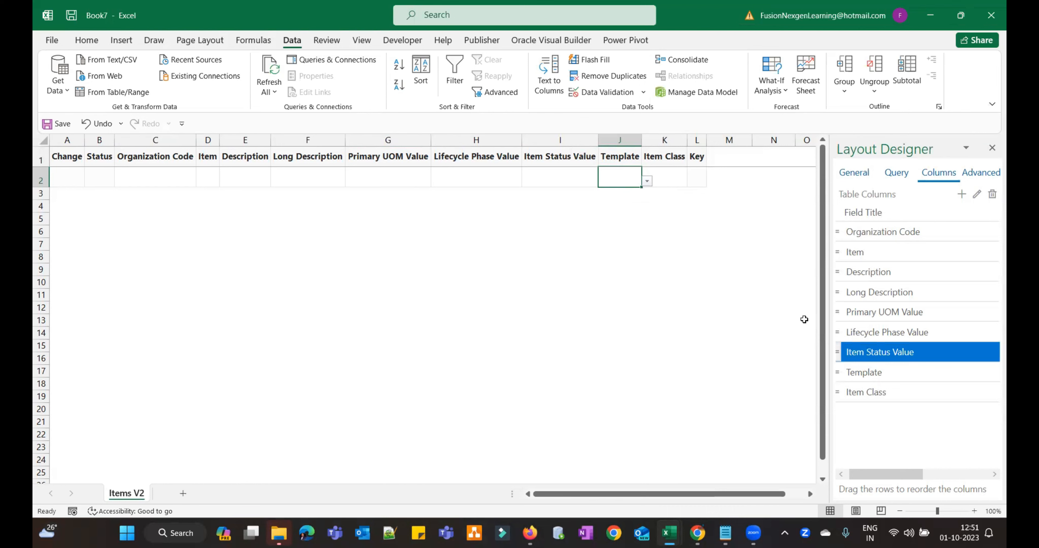
{"action": "left_click", "coordinate": [889, 369]}
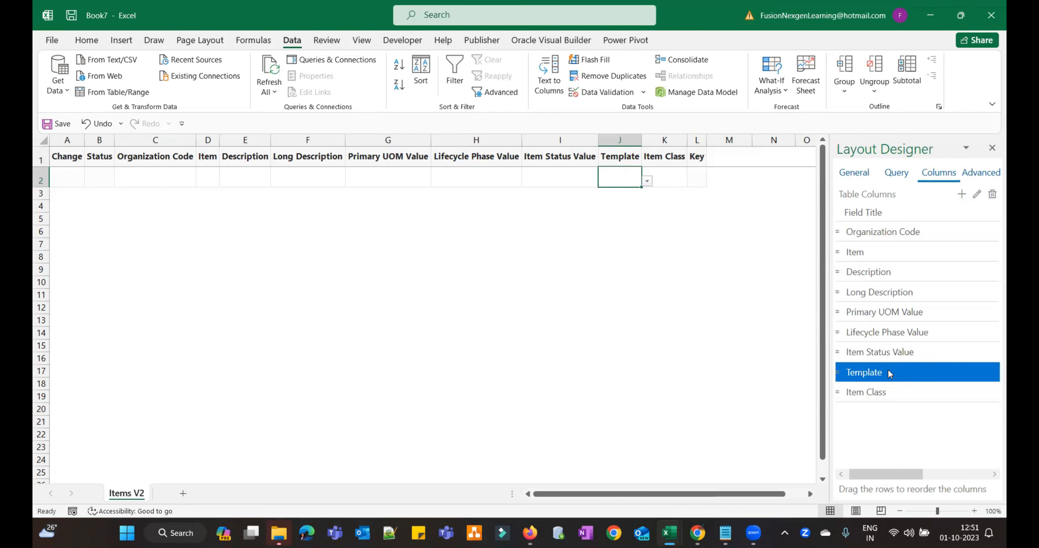
- Mark Template as required for create so its header reads Template*, then select Item Class
{"action": "left_click", "coordinate": [978, 194]}
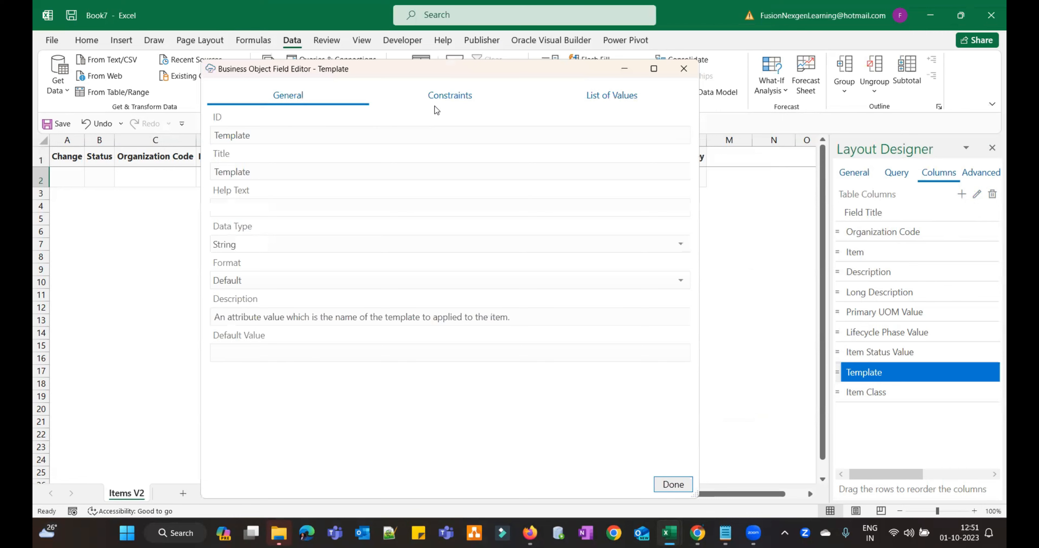
{"action": "left_click", "coordinate": [436, 98]}
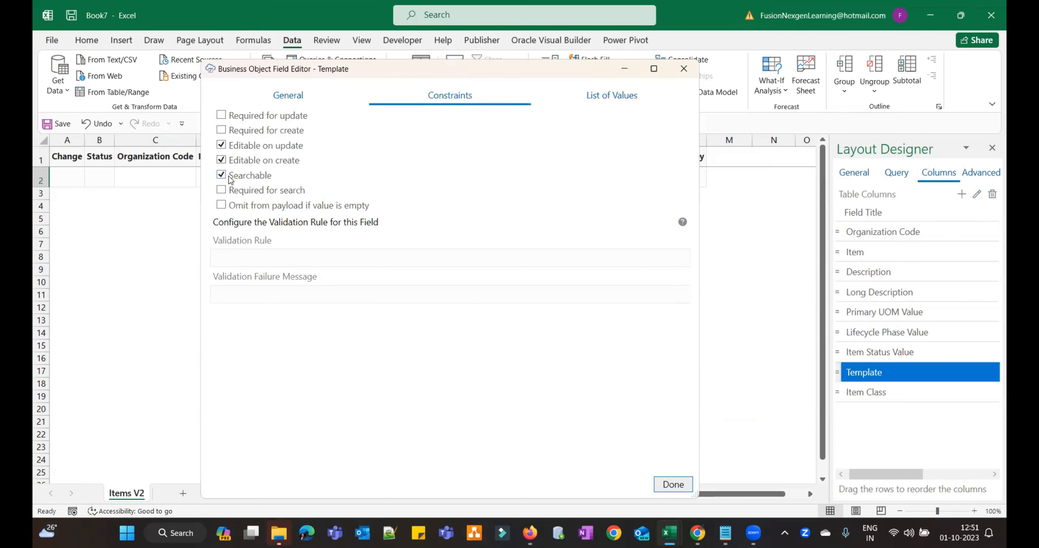
{"action": "left_click", "coordinate": [229, 132]}
{"action": "left_click", "coordinate": [663, 484]}
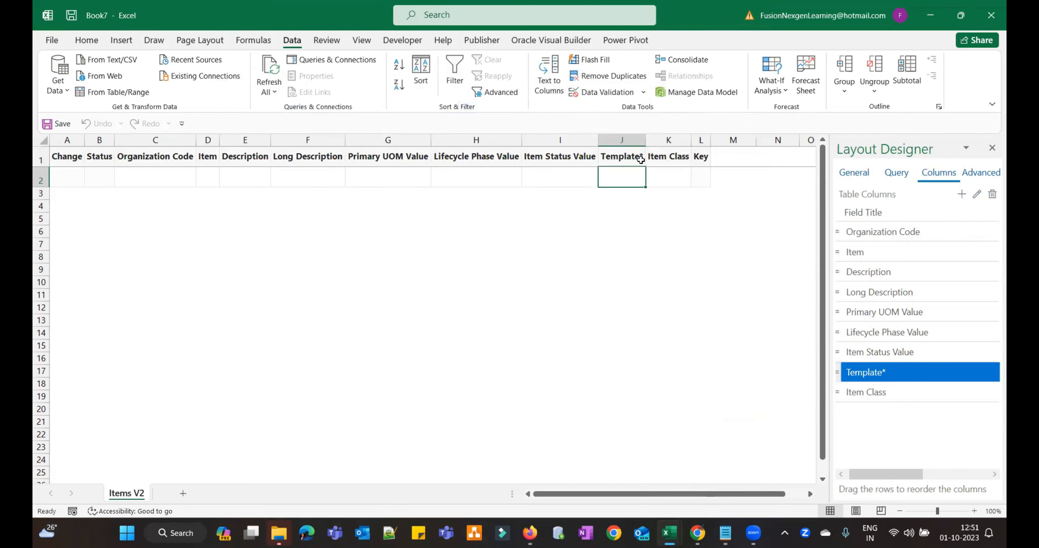
{"action": "left_click", "coordinate": [668, 175]}
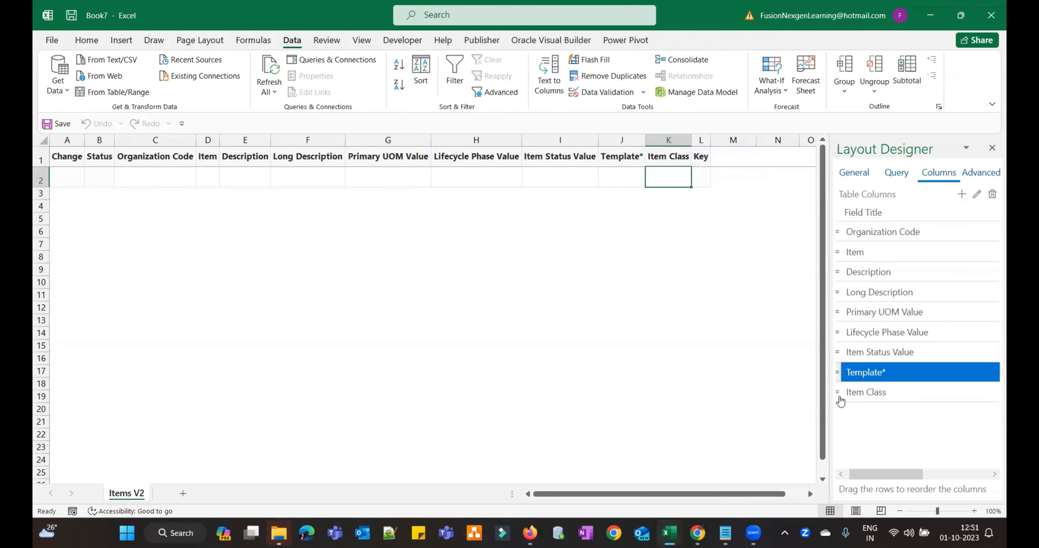
{"action": "left_click", "coordinate": [866, 396]}
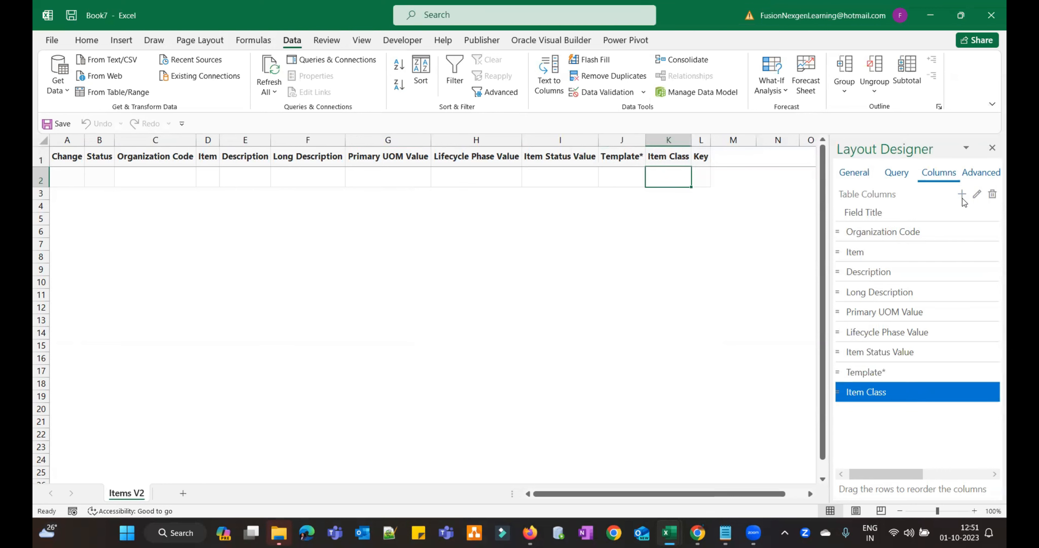
- Give the Item Class field the help text 'Choose you correct Item Class'
{"action": "left_click", "coordinate": [977, 195]}
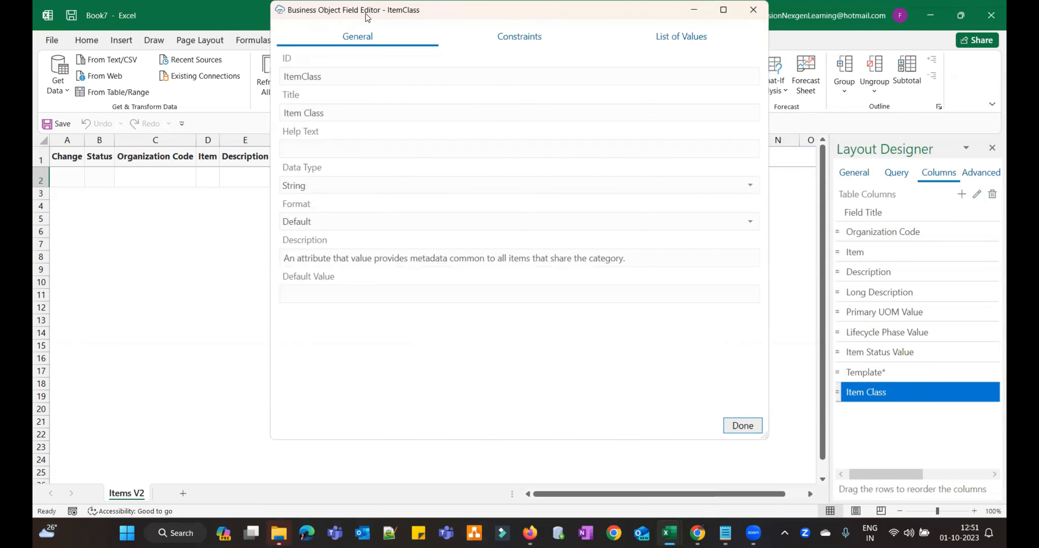
{"action": "left_click_drag", "start_coordinate": [368, 18], "coordinate": [252, 86]}
{"action": "left_click", "coordinate": [249, 218]}
{"action": "type", "text": "Choose you"}
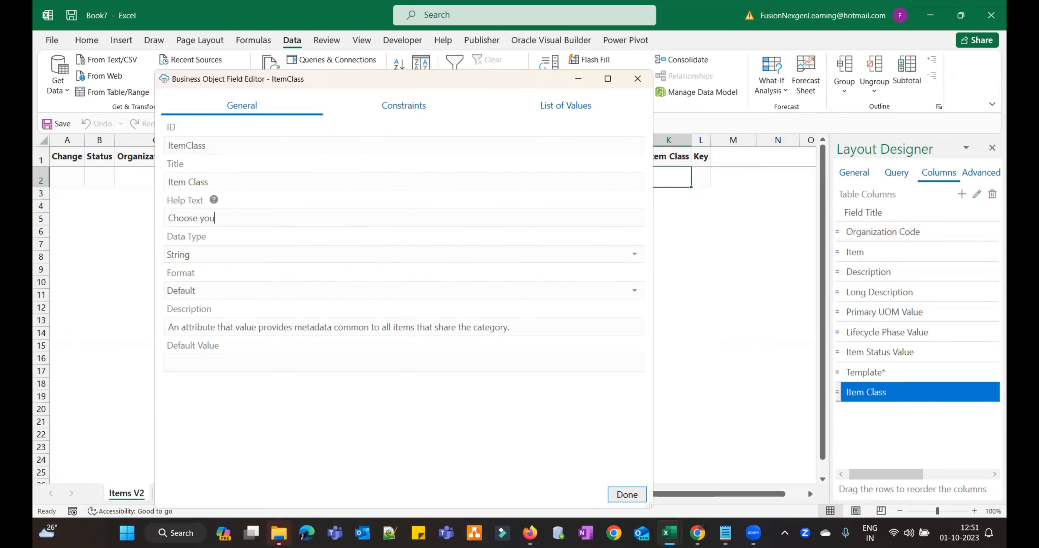
{"action": "type", "text": " correct Item Class"}
- Copy SP_ITEMCLASS from the notes into Default Value and apply the field settings
{"action": "left_click", "coordinate": [726, 533]}
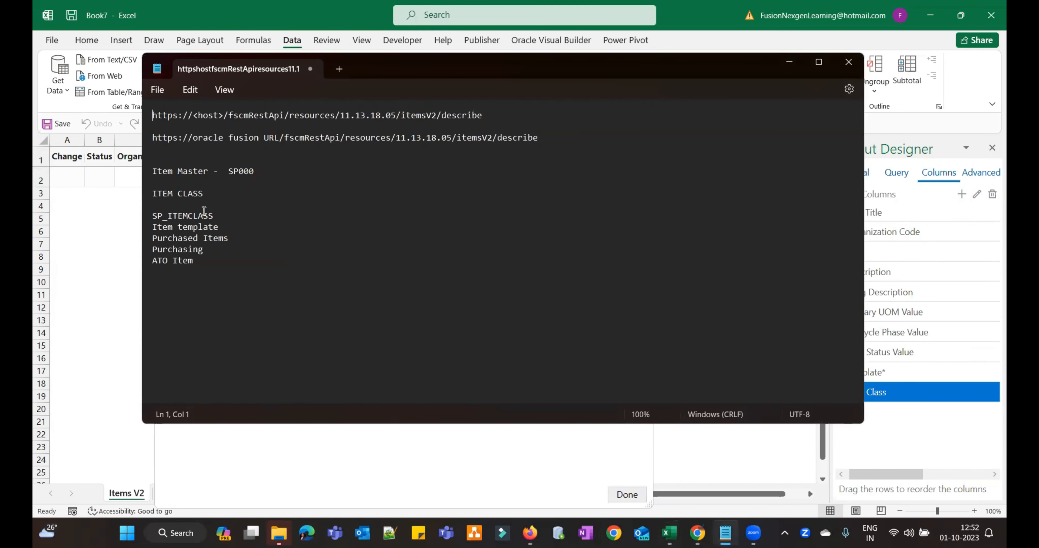
{"action": "left_click_drag", "start_coordinate": [213, 216], "coordinate": [154, 215]}
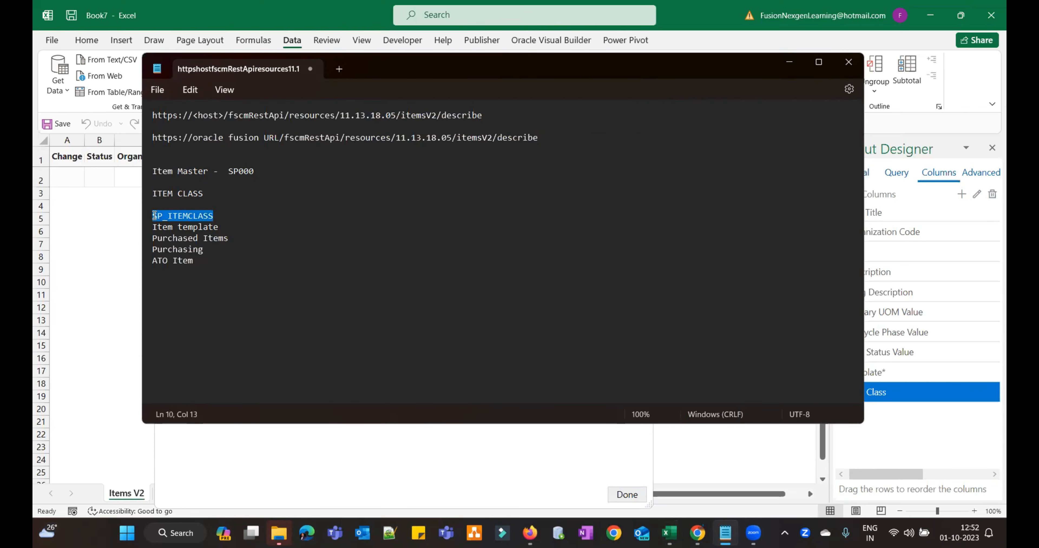
{"action": "key", "text": "ctrl+c"}
{"action": "left_click", "coordinate": [114, 218]}
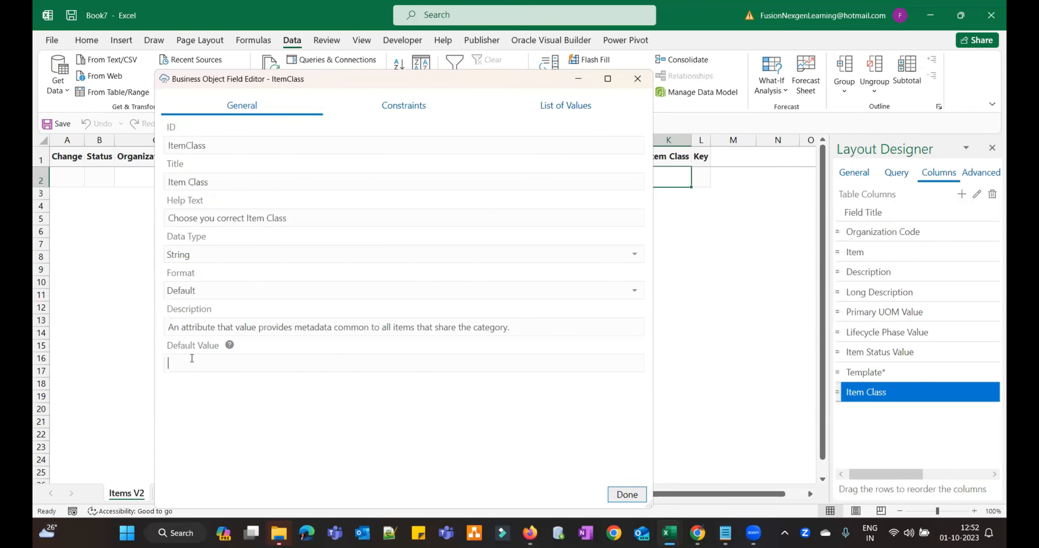
{"action": "key", "text": "ctrl+v"}
{"action": "left_click", "coordinate": [631, 498]}
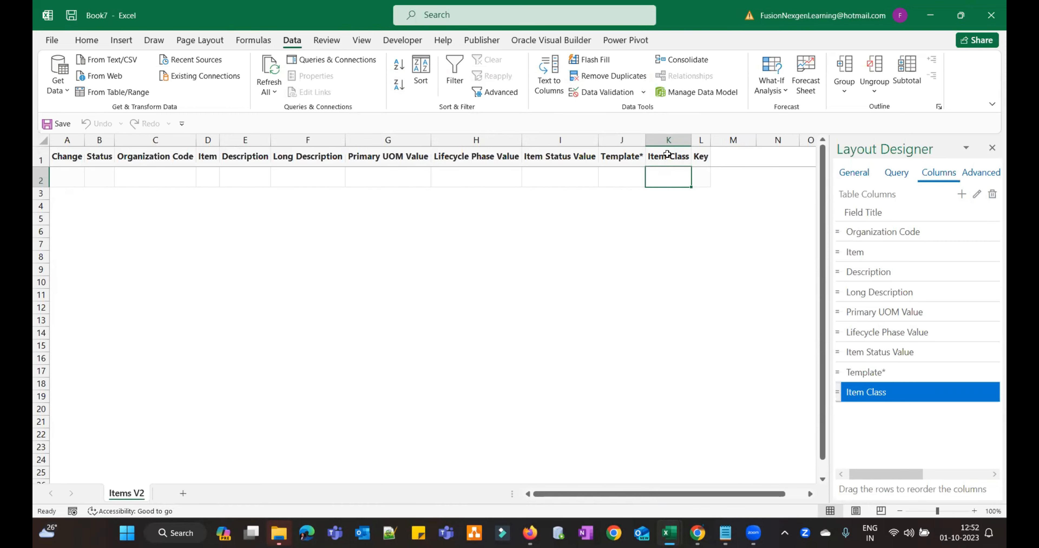
{"action": "key", "text": "Up"}
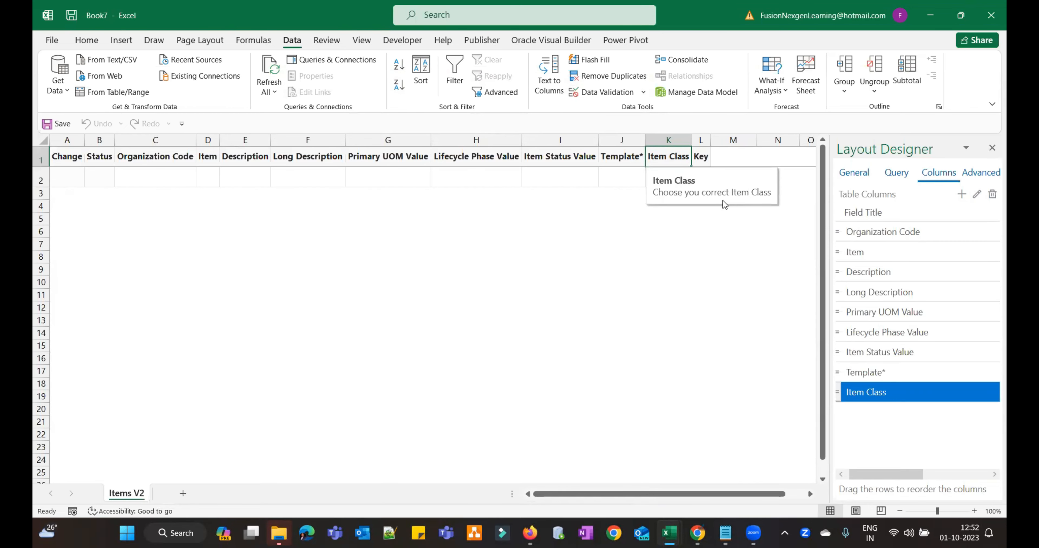
{"action": "key", "text": "Left"}
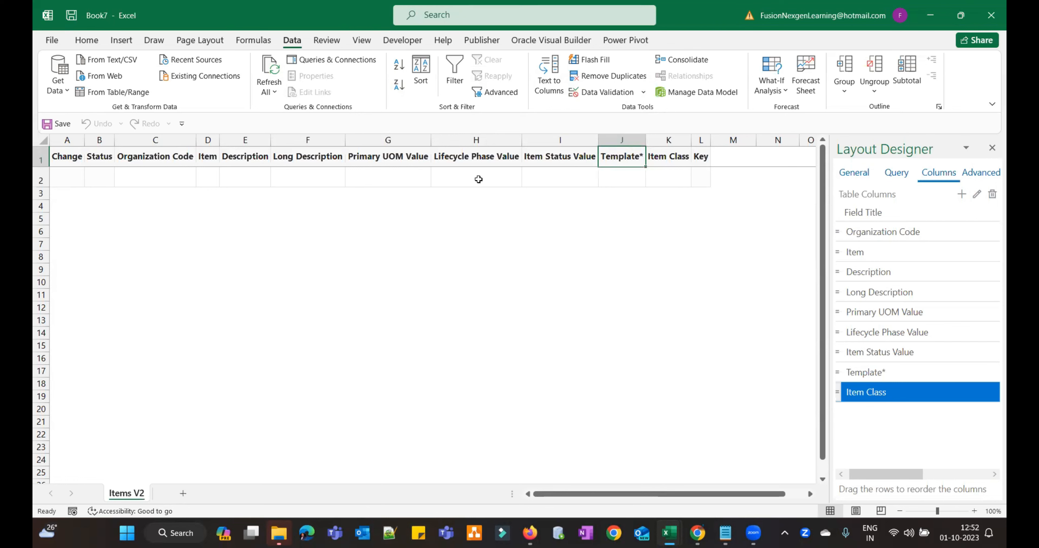
- Review the Primary UOM, Lifecycle Phase, Item Status and Template choices in row 2, and widen column J
{"action": "left_click", "coordinate": [209, 179]}
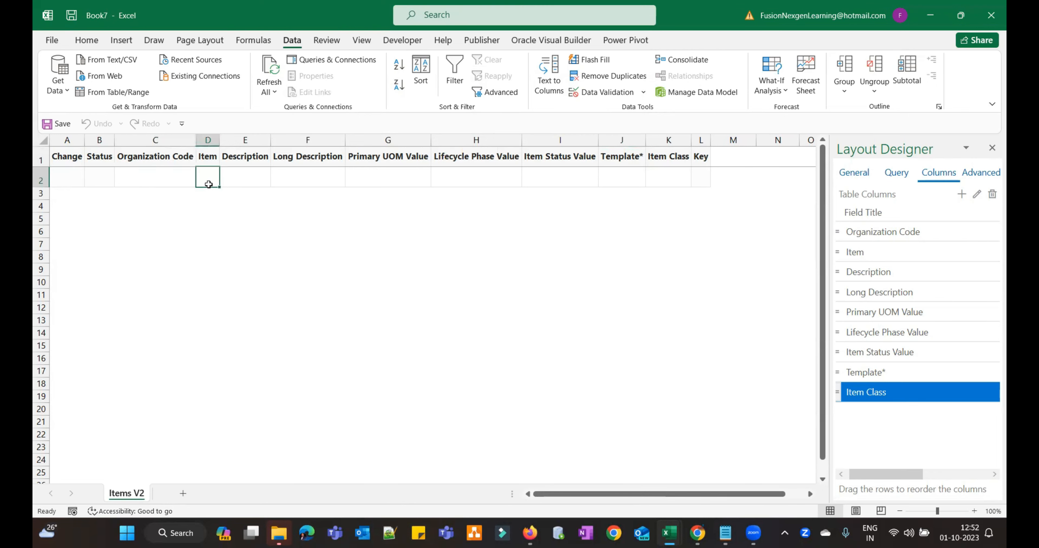
{"action": "left_click", "coordinate": [134, 179]}
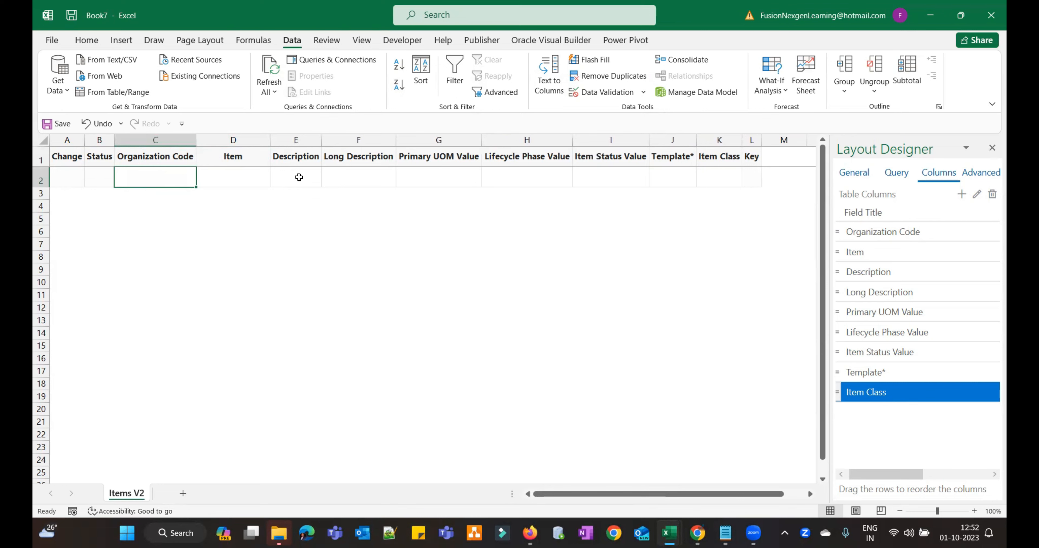
{"action": "left_click", "coordinate": [460, 179]}
{"action": "left_click", "coordinate": [520, 179]}
{"action": "left_click", "coordinate": [604, 178]}
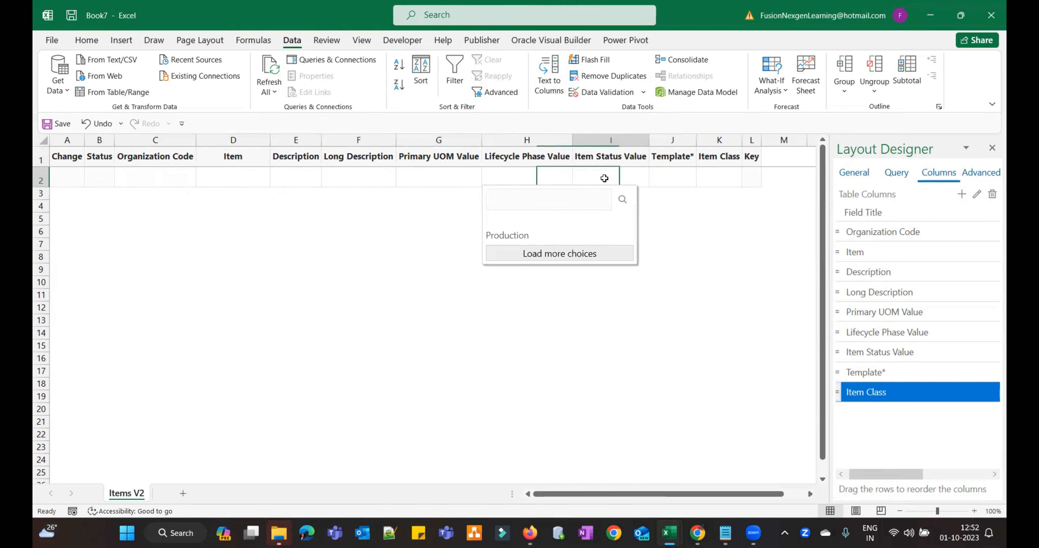
{"action": "left_click", "coordinate": [671, 178]}
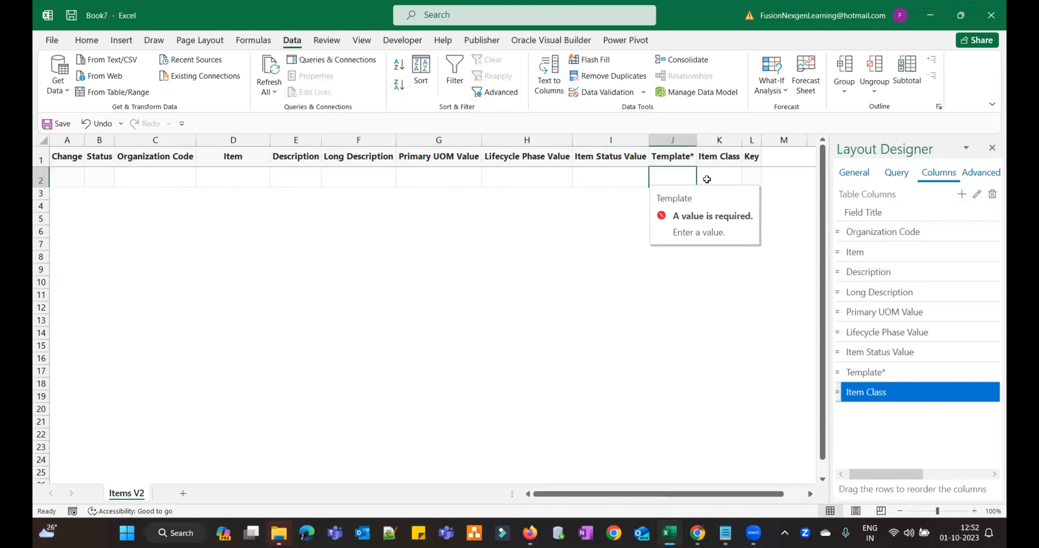
{"action": "left_click", "coordinate": [673, 179]}
{"action": "left_click_drag", "start_coordinate": [697, 141], "coordinate": [736, 141]}
- Move between the Template, Item Class, Organization Code and Item cells so row 2 becomes a pending Create
{"action": "left_click", "coordinate": [751, 177]}
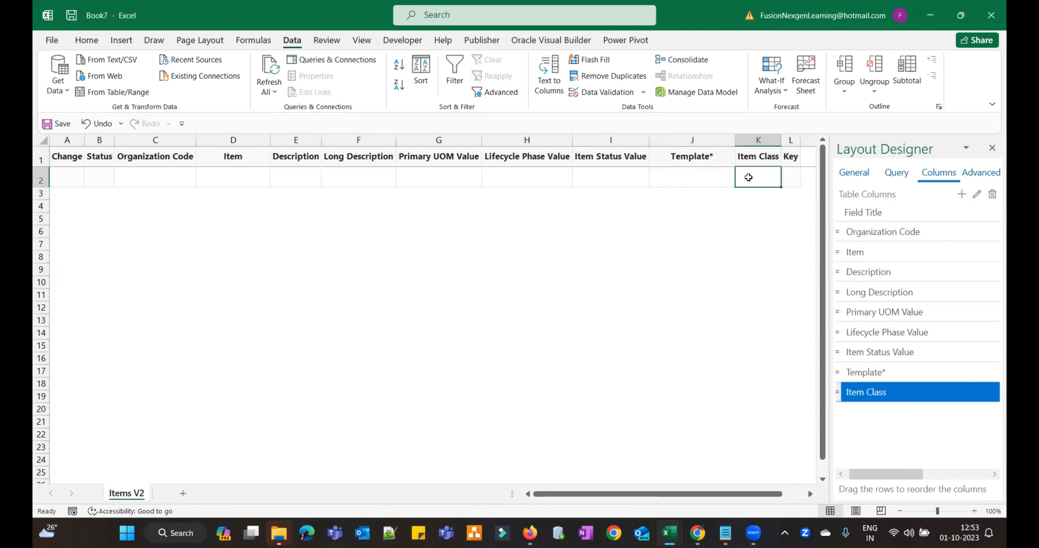
{"action": "left_click", "coordinate": [716, 180]}
{"action": "left_click", "coordinate": [760, 175]}
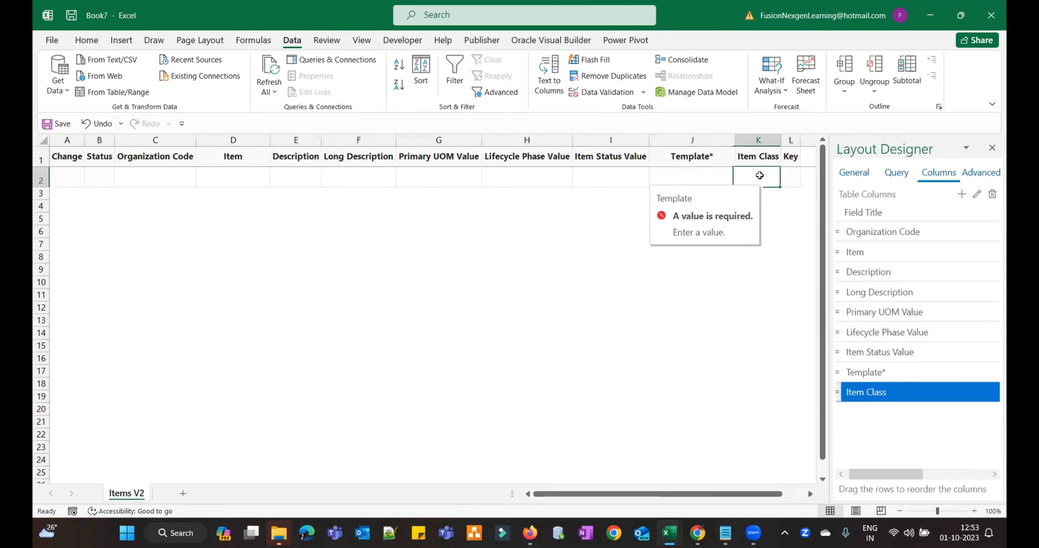
{"action": "left_click", "coordinate": [790, 179]}
{"action": "left_click", "coordinate": [717, 180]}
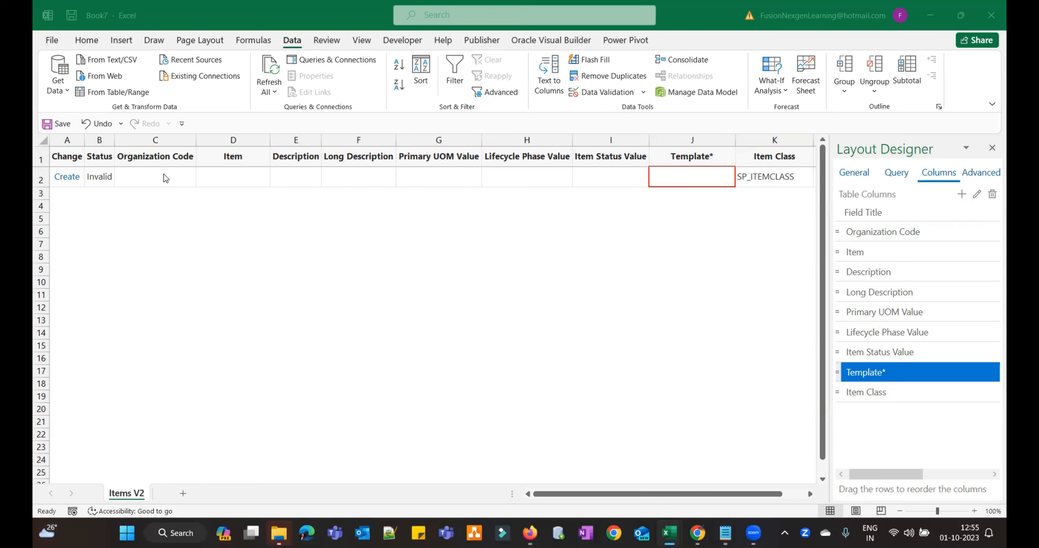
{"action": "left_click", "coordinate": [163, 175]}
{"action": "left_click", "coordinate": [163, 175]}
{"action": "left_click", "coordinate": [214, 176]}
{"action": "left_click", "coordinate": [186, 175]}
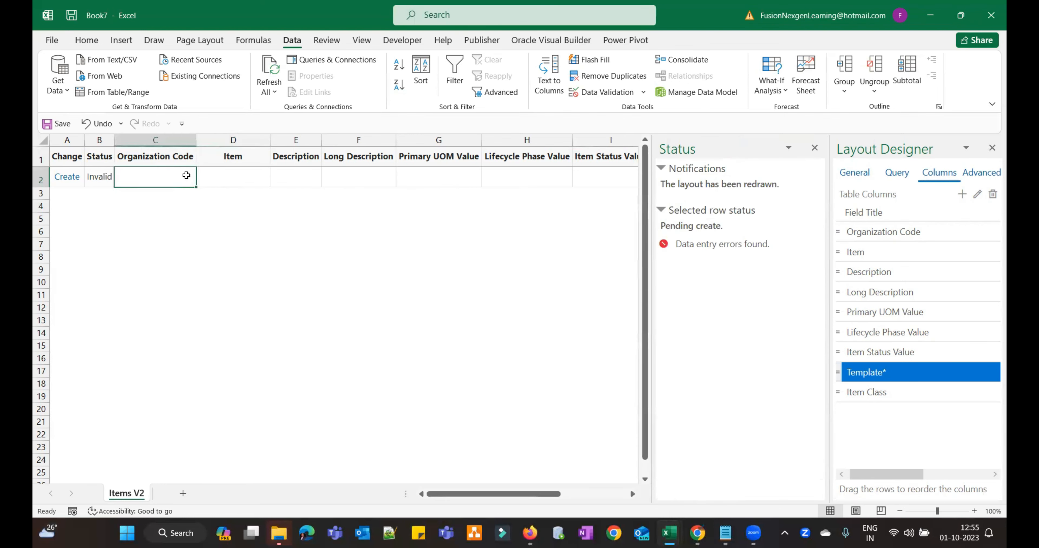
{"action": "left_click", "coordinate": [237, 176]}
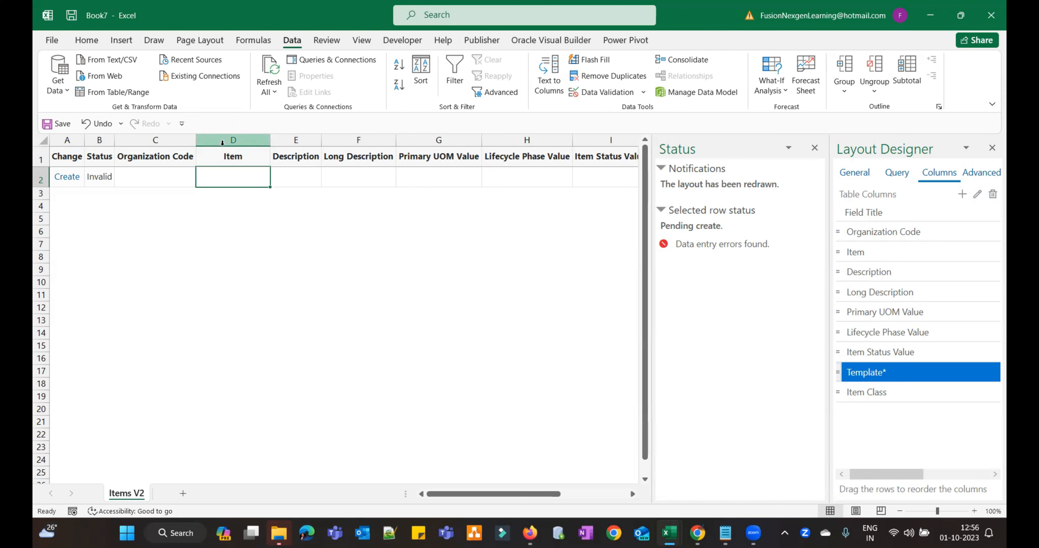
- Enter item FUS0001 with description 'Oracle Visual Builder', fitting column E to the text
{"action": "type", "text": "FUS000"}
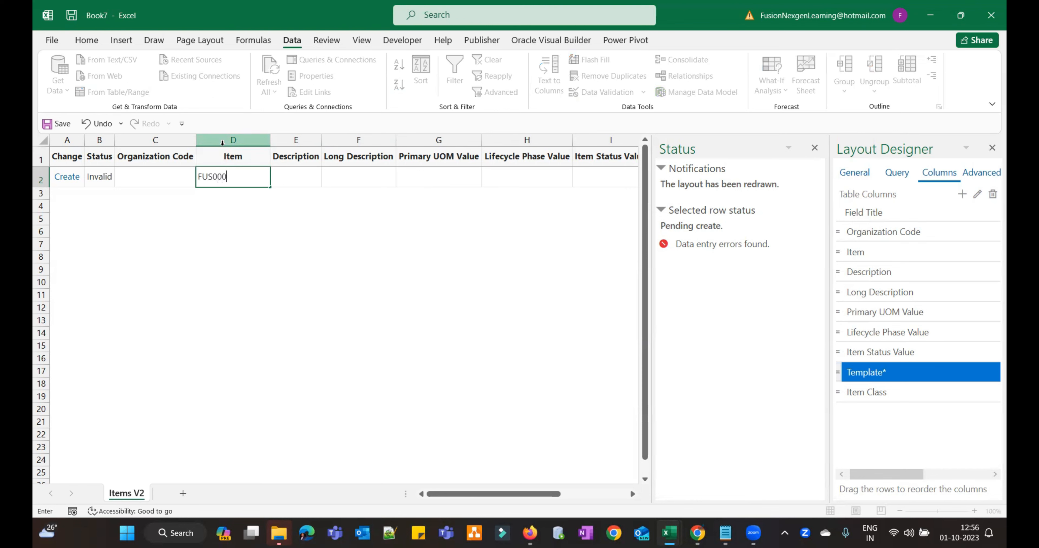
{"action": "type", "text": "1"}
{"action": "key", "text": "Tab"}
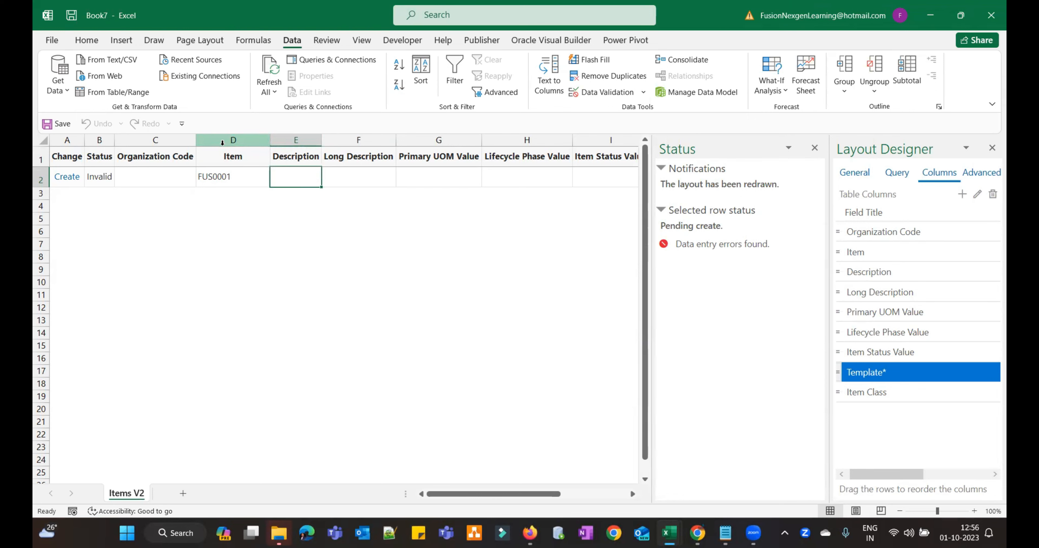
{"action": "type", "text": "TEST"}
{"action": "key", "text": "BackSpace"}
{"action": "key", "text": "BackSpace"}
{"action": "key", "text": "BackSpace"}
{"action": "key", "text": "BackSpace"}
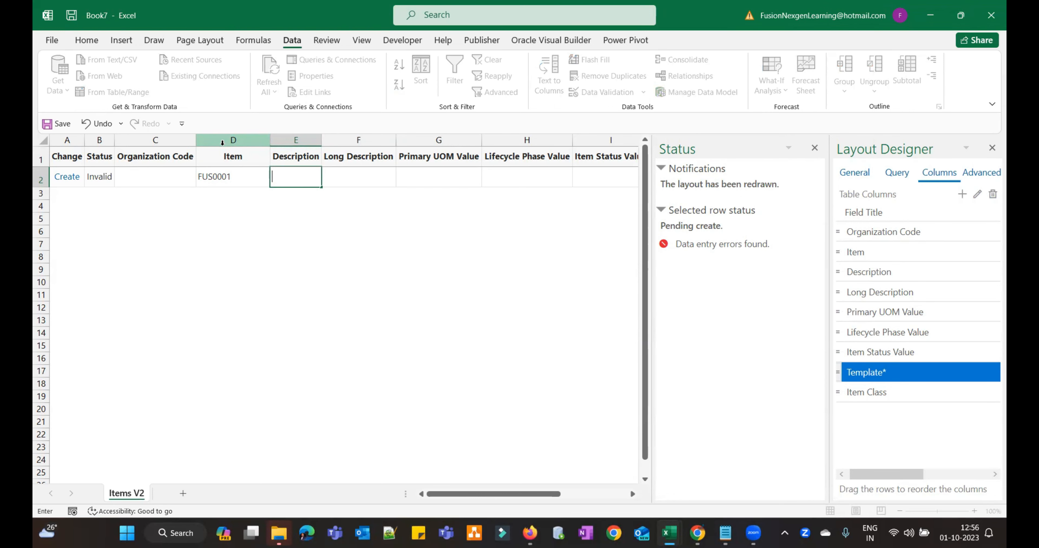
{"action": "type", "text": "Oracle Visual Builder"}
{"action": "key", "text": "Tab"}
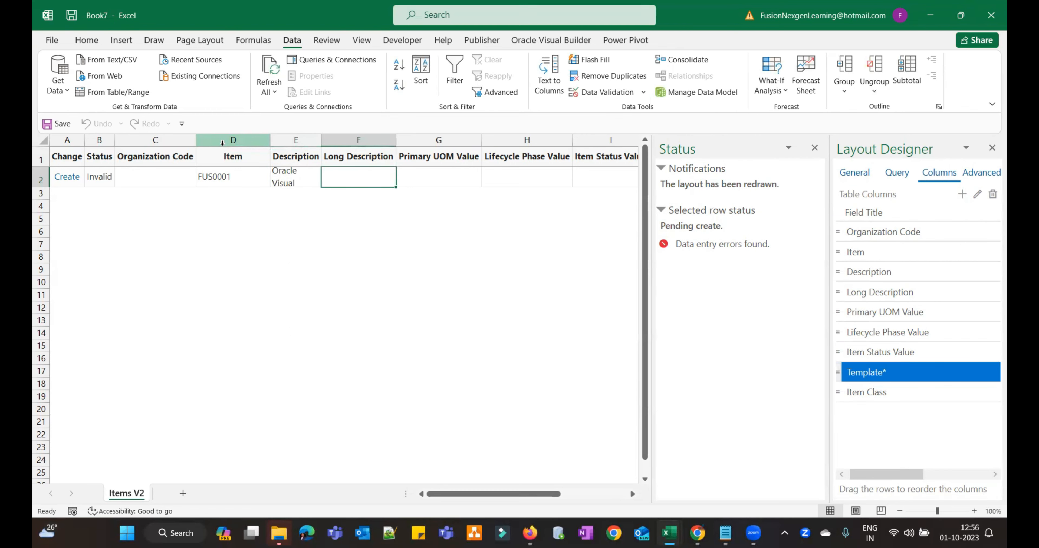
{"action": "double_click", "coordinate": [319, 139]}
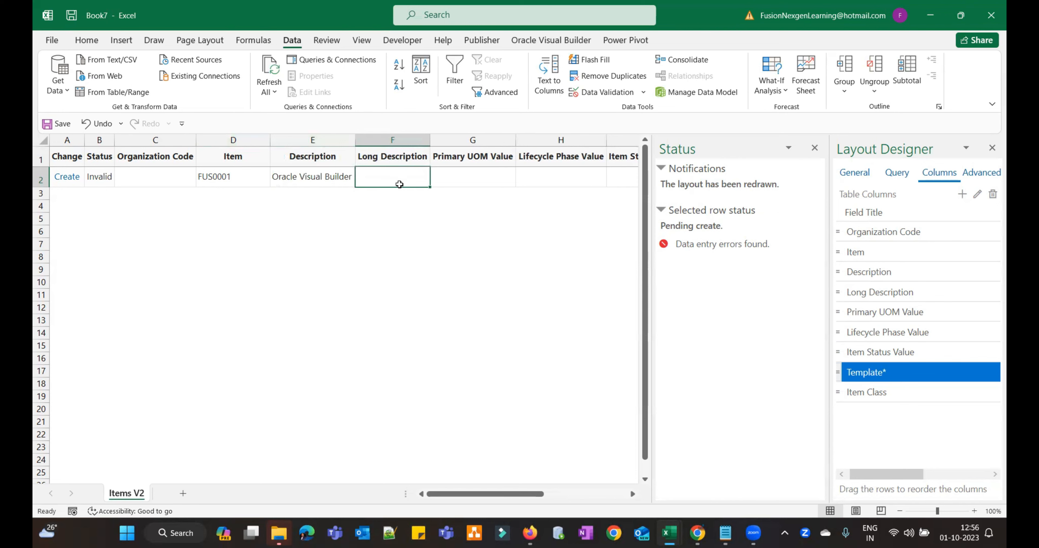
- Enter 'Oracle TEST Items' as the long description in F2
{"action": "type", "text": "Or"}
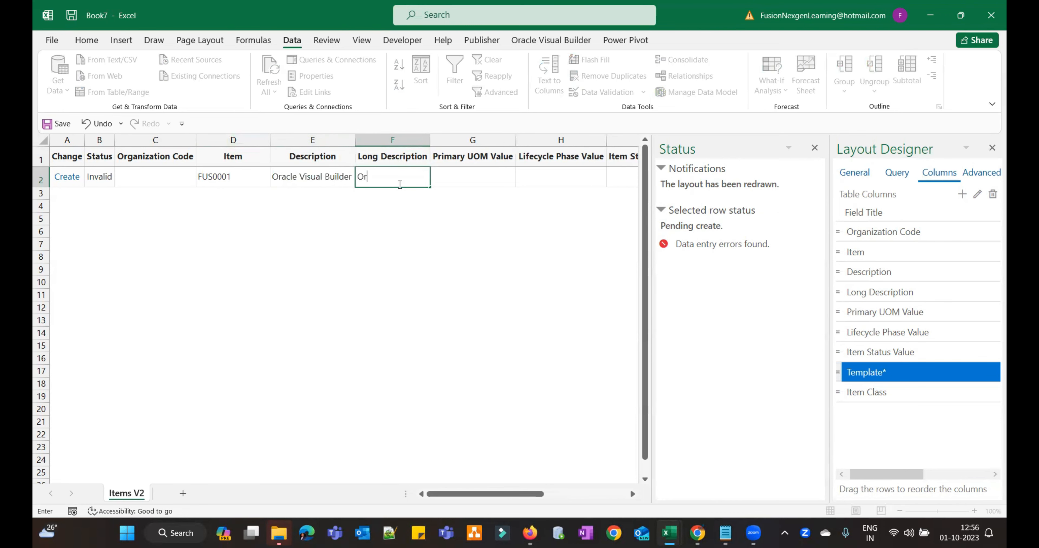
{"action": "type", "text": "acle TEST Items"}
{"action": "left_click", "coordinate": [324, 179]}
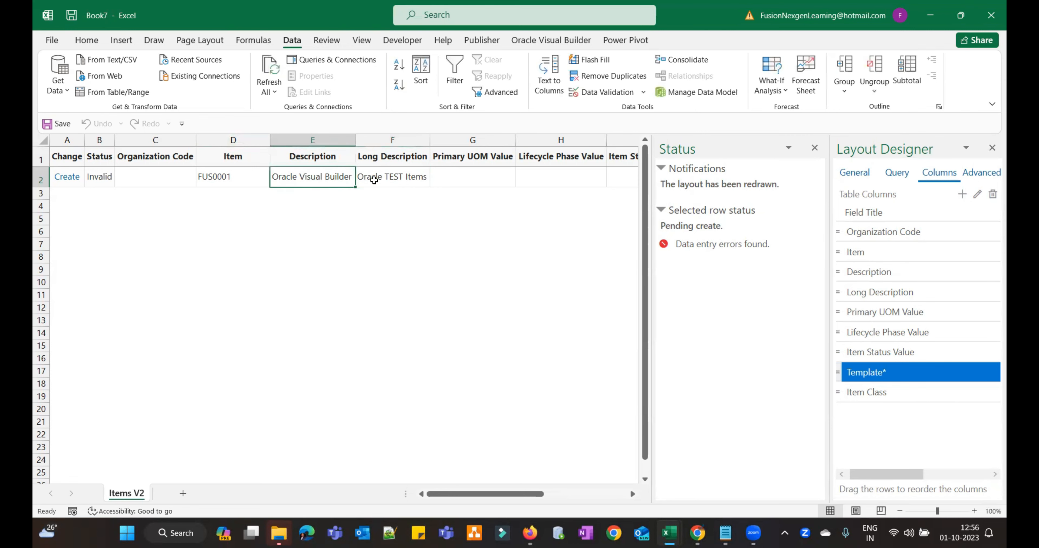
{"action": "left_click", "coordinate": [375, 180]}
{"action": "left_click", "coordinate": [332, 176]}
{"action": "left_click", "coordinate": [383, 176]}
{"action": "left_click", "coordinate": [243, 181]}
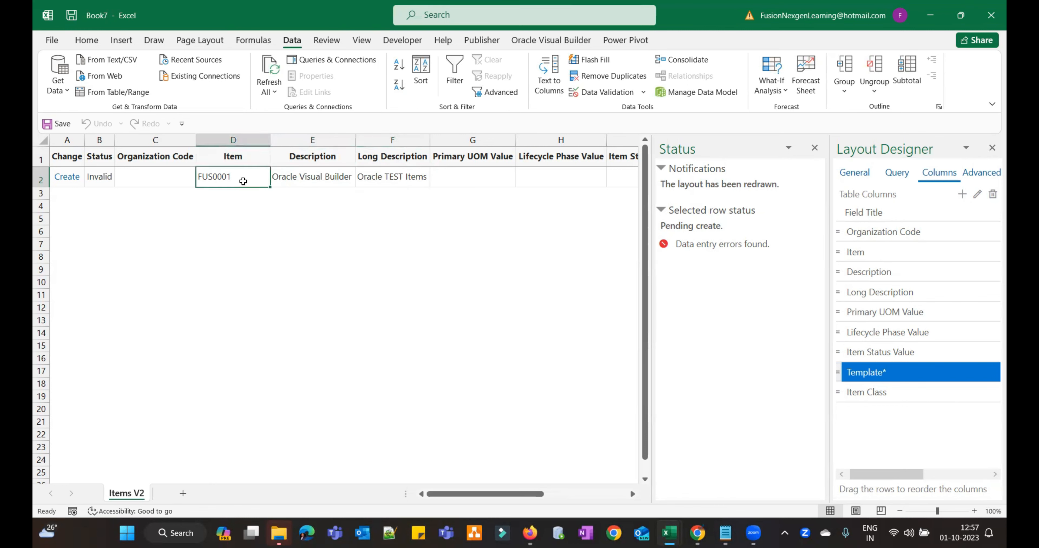
{"action": "left_click", "coordinate": [411, 180]}
- Set the primary UOM to Each and the lifecycle phase to Production
{"action": "left_click", "coordinate": [465, 178]}
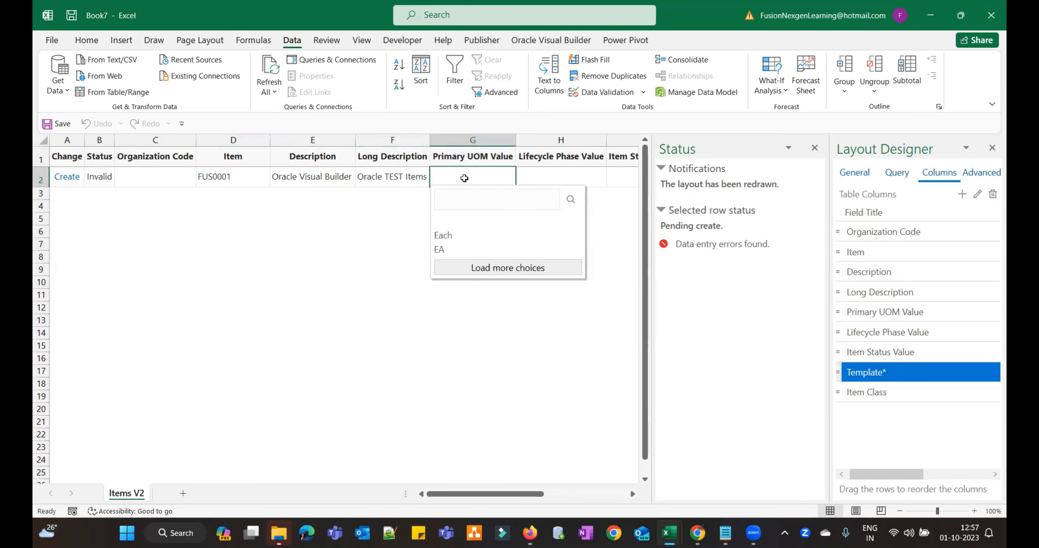
{"action": "left_click", "coordinate": [456, 235]}
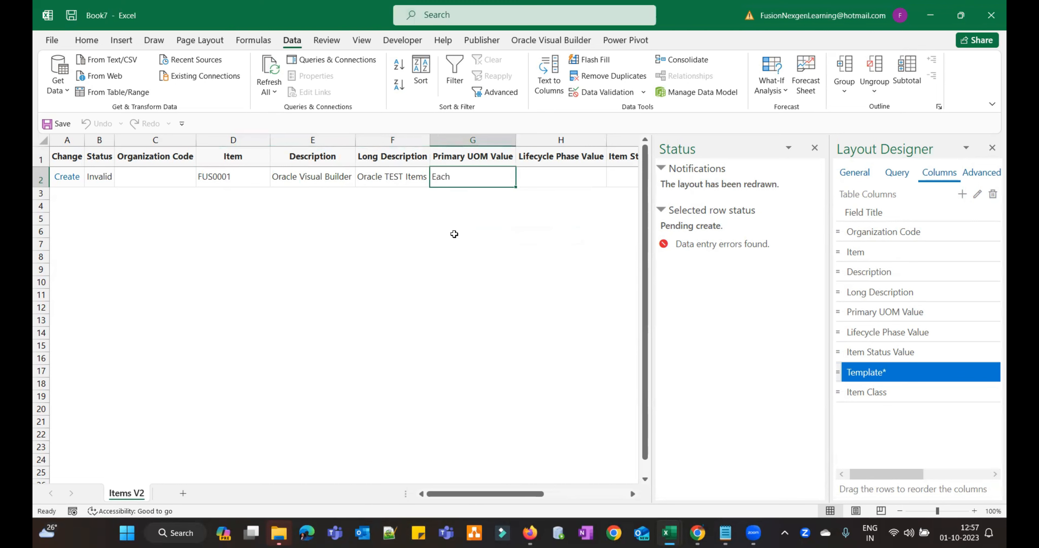
{"action": "left_click", "coordinate": [371, 220]}
{"action": "left_click", "coordinate": [464, 181]}
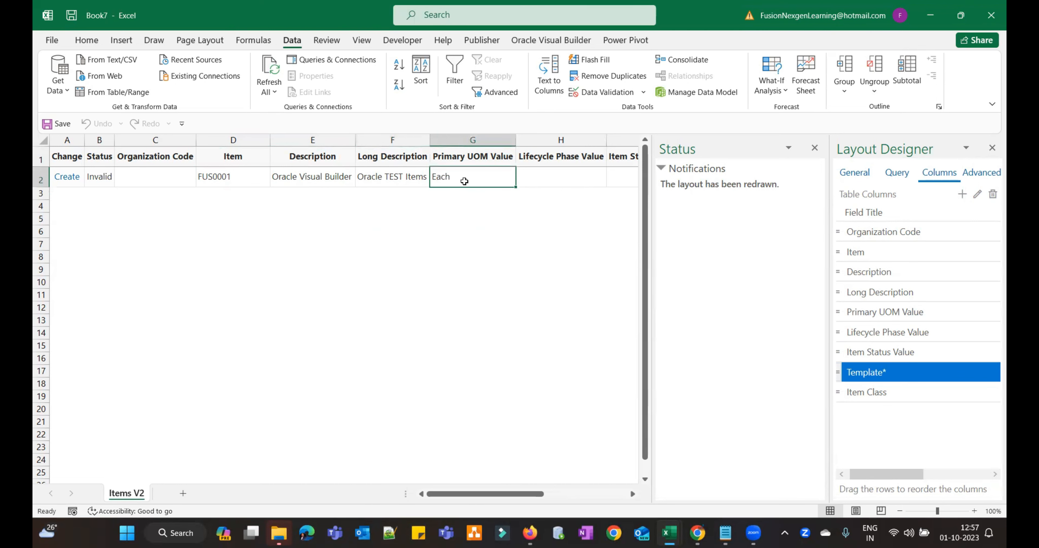
{"action": "key", "text": "Tab"}
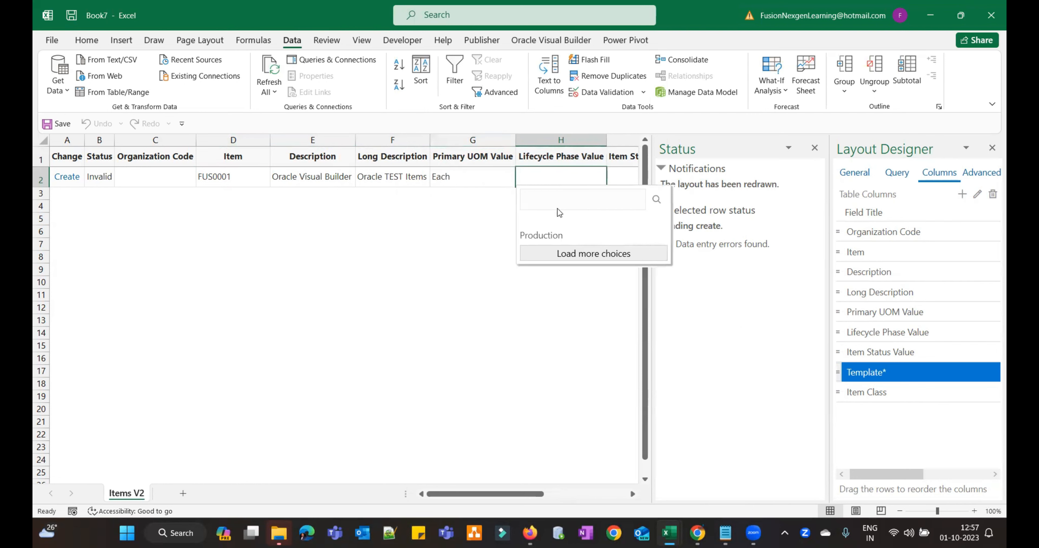
{"action": "left_click", "coordinate": [556, 237]}
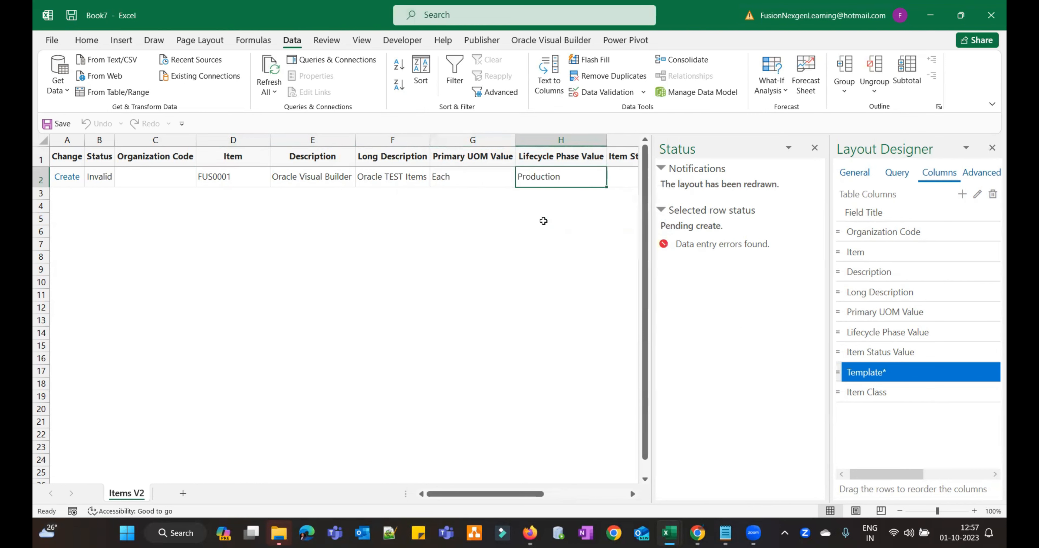
- Set the organization code in C2 to SP000
{"action": "left_click", "coordinate": [149, 176]}
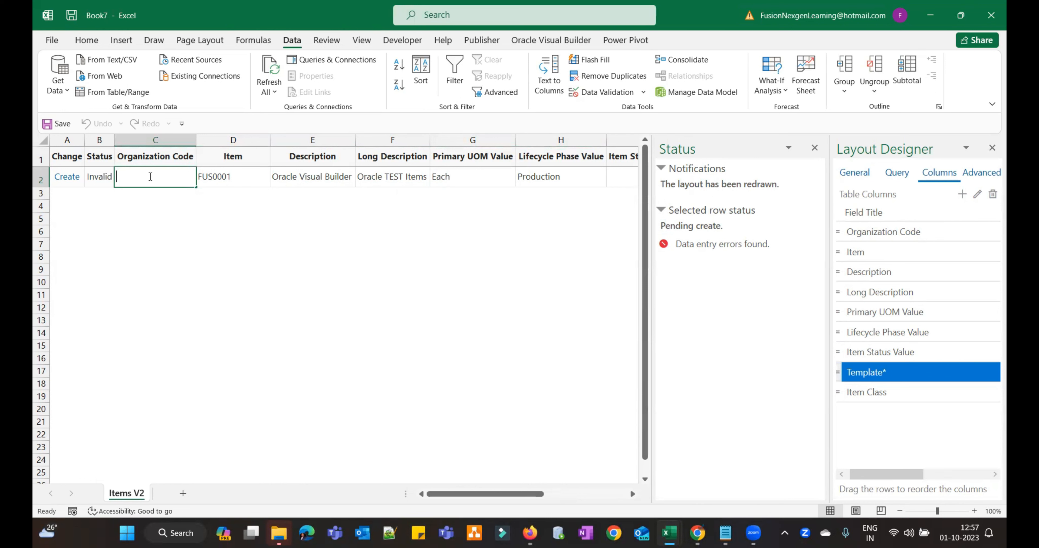
{"action": "type", "text": "SP"}
{"action": "type", "text": "000"}
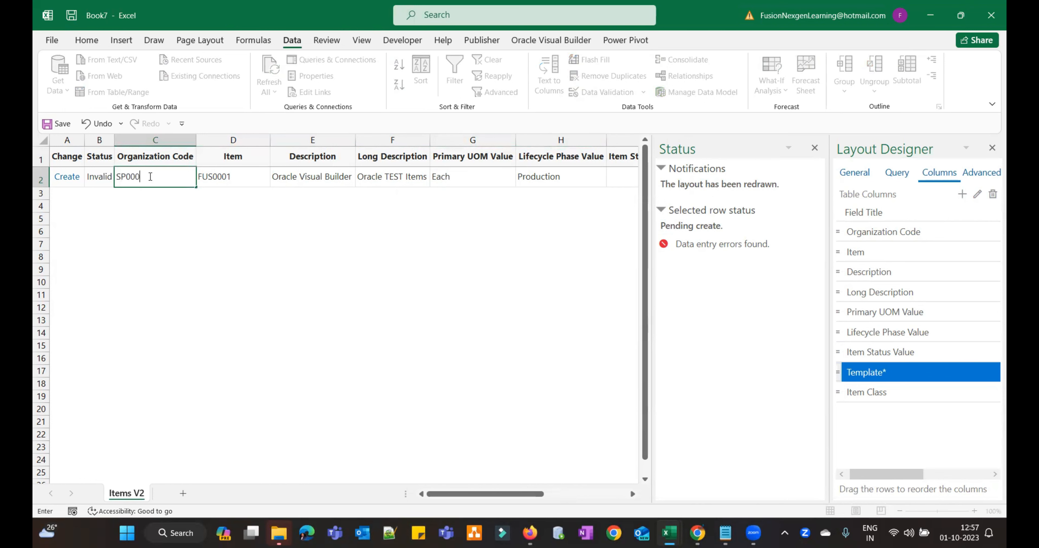
{"action": "key", "text": "Tab"}
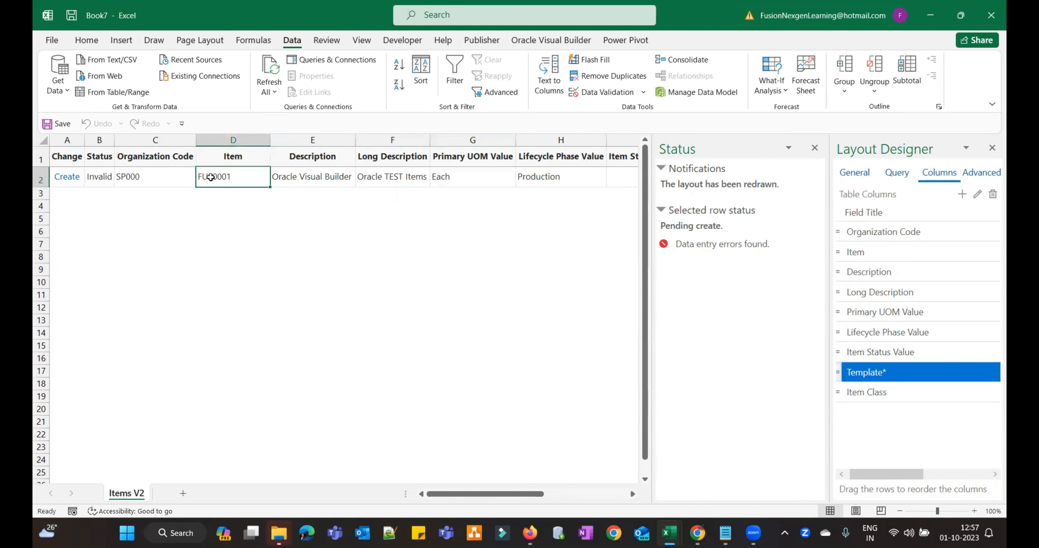
{"action": "key", "text": "Tab"}
{"action": "key", "text": "Tab"}
{"action": "key", "text": "Tab"}
{"action": "key", "text": "Tab"}
{"action": "key", "text": "Tab"}
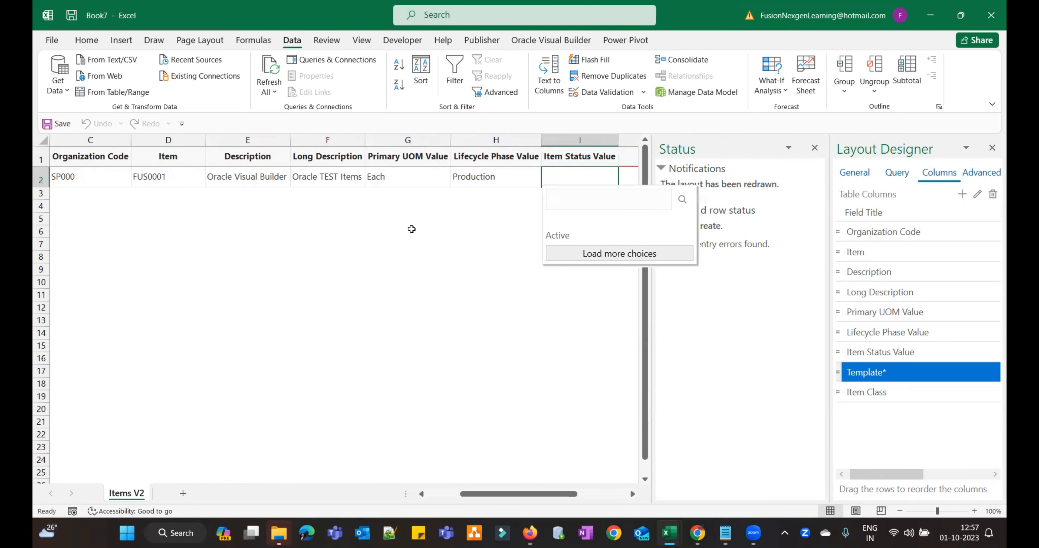
- Set Item Status to Active and choose the Purchased Items template in J2
{"action": "left_click", "coordinate": [565, 237]}
{"action": "key", "text": "Tab"}
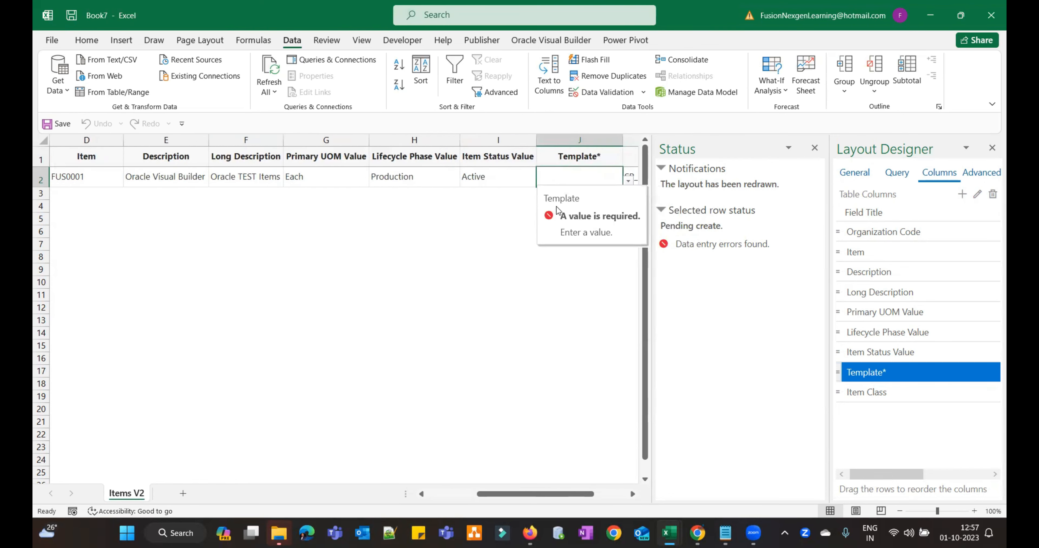
{"action": "left_click", "coordinate": [629, 180]}
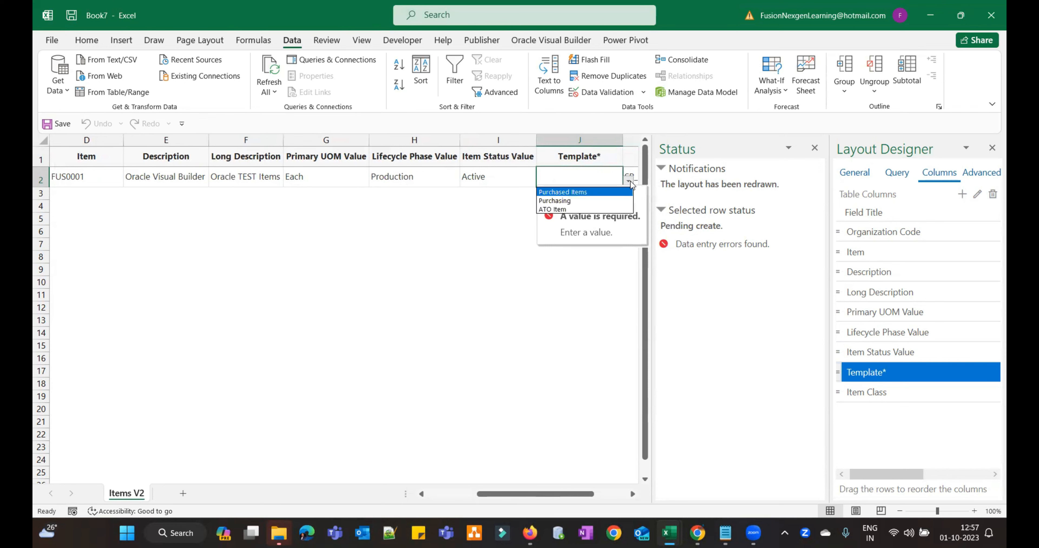
{"action": "left_click", "coordinate": [617, 191]}
{"action": "left_click", "coordinate": [482, 181]}
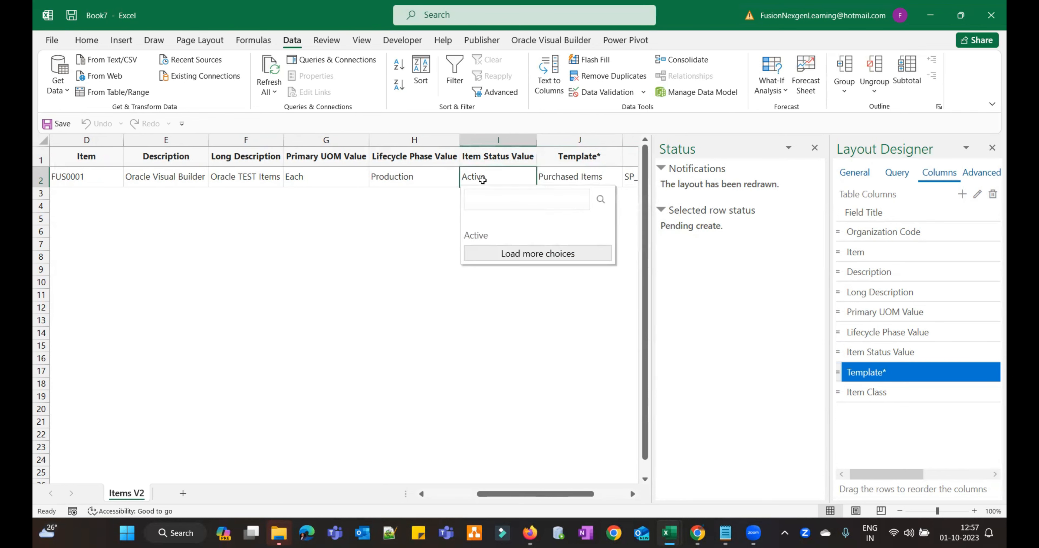
{"action": "key", "text": "Tab"}
{"action": "key", "text": "Tab"}
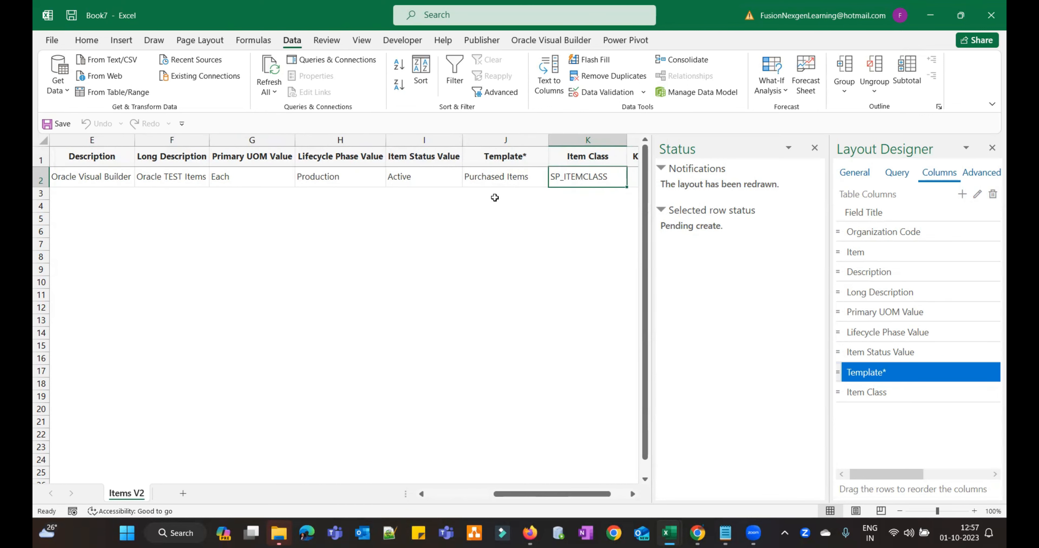
{"action": "key", "text": "Left"}
{"action": "key", "text": "Left"}
{"action": "key", "text": "Left"}
{"action": "key", "text": "Left"}
{"action": "key", "text": "Left"}
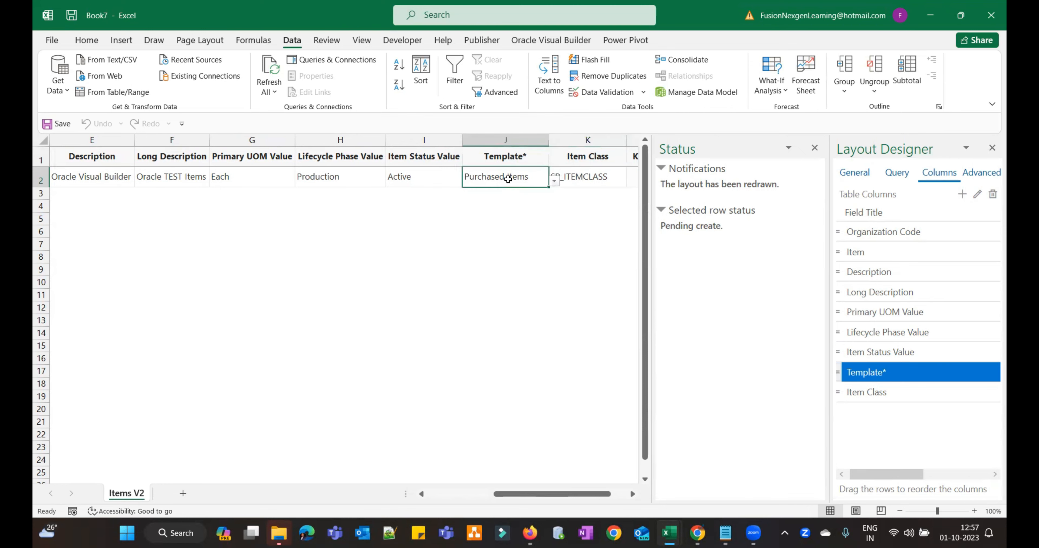
{"action": "key", "text": "Left"}
{"action": "key", "text": "Left"}
{"action": "key", "text": "Left"}
{"action": "key", "text": "Left"}
{"action": "key", "text": "Left"}
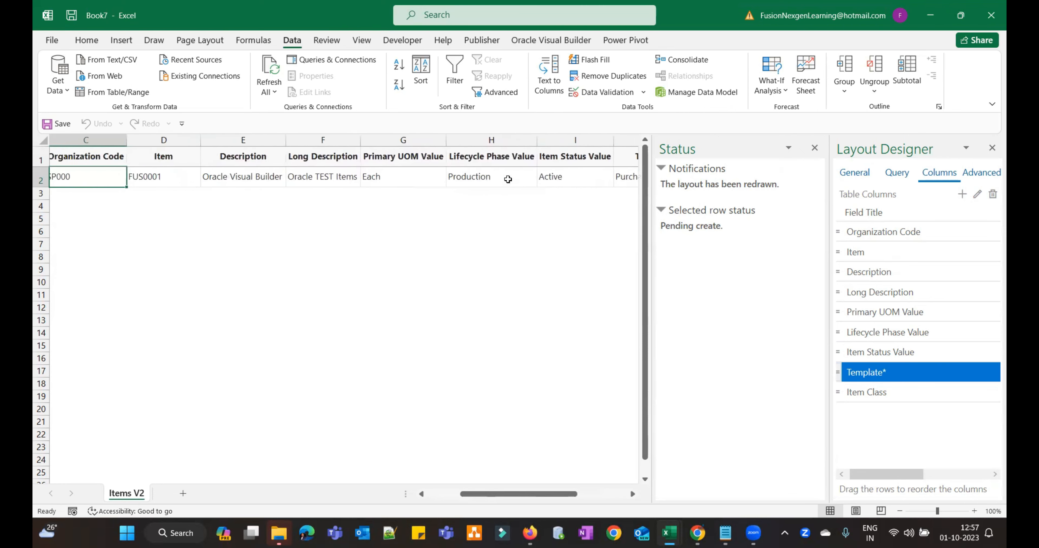
{"action": "key", "text": "Right"}
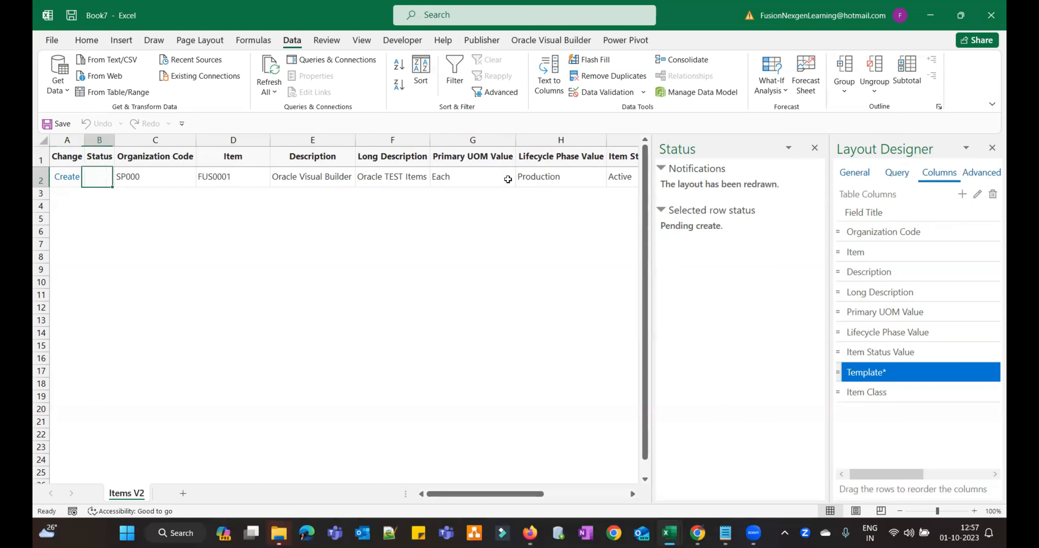
{"action": "key", "text": "Left"}
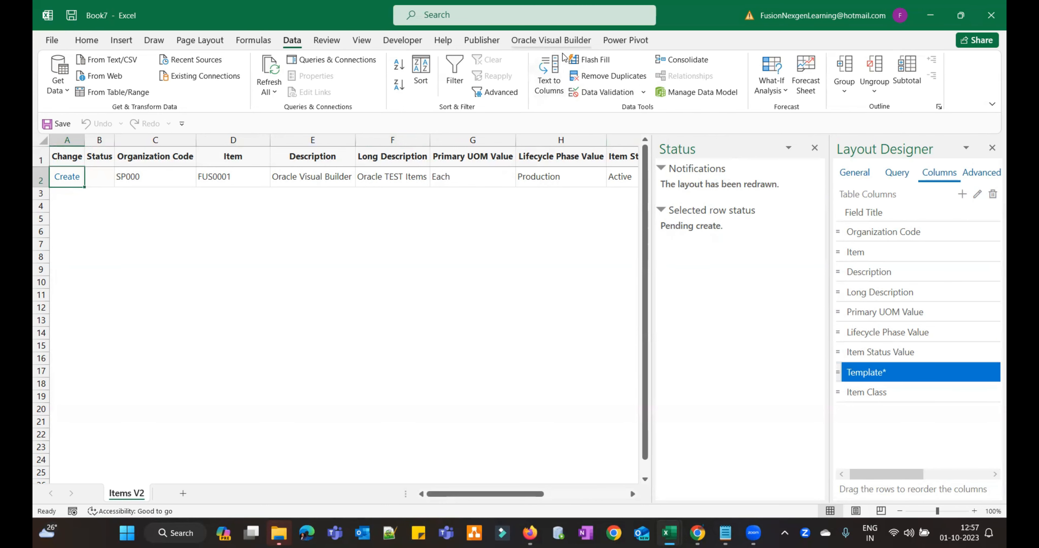
- Upload the pending row with Upload Changes, then copy item number FUS001 from D2
{"action": "left_click", "coordinate": [559, 42]}
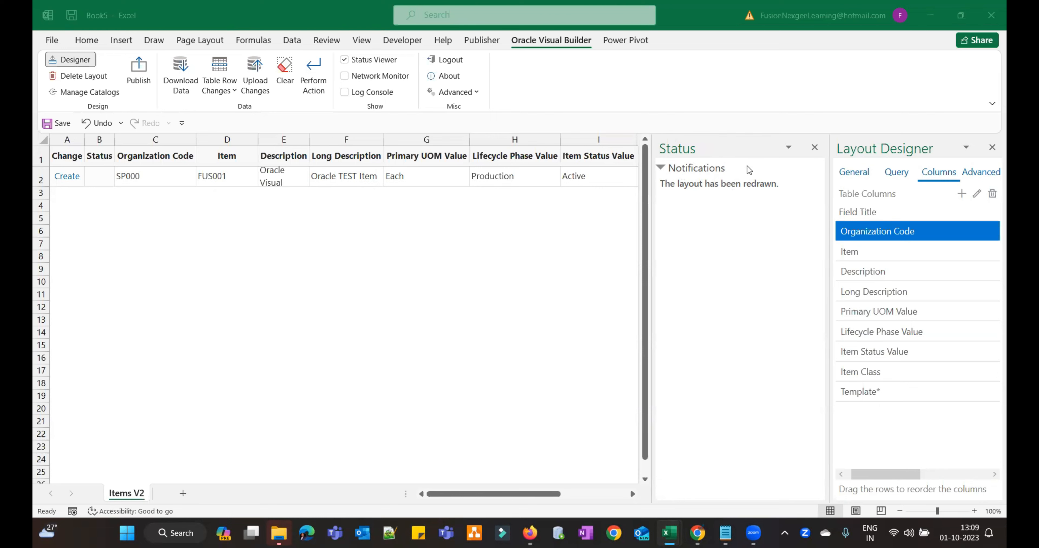
{"action": "left_click", "coordinate": [227, 192]}
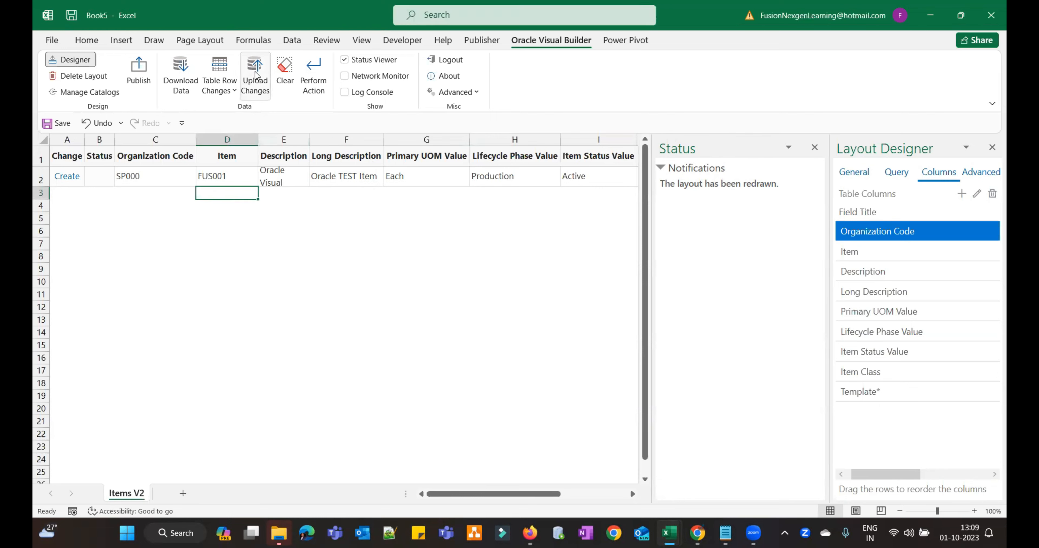
{"action": "left_click", "coordinate": [256, 75]}
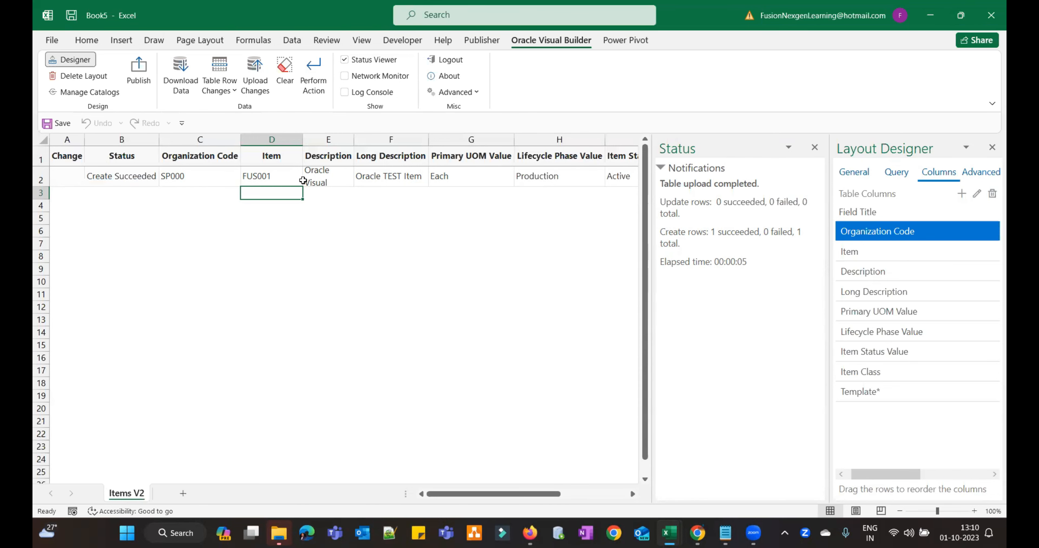
{"action": "left_click", "coordinate": [272, 176]}
{"action": "key", "text": "ctrl+c"}
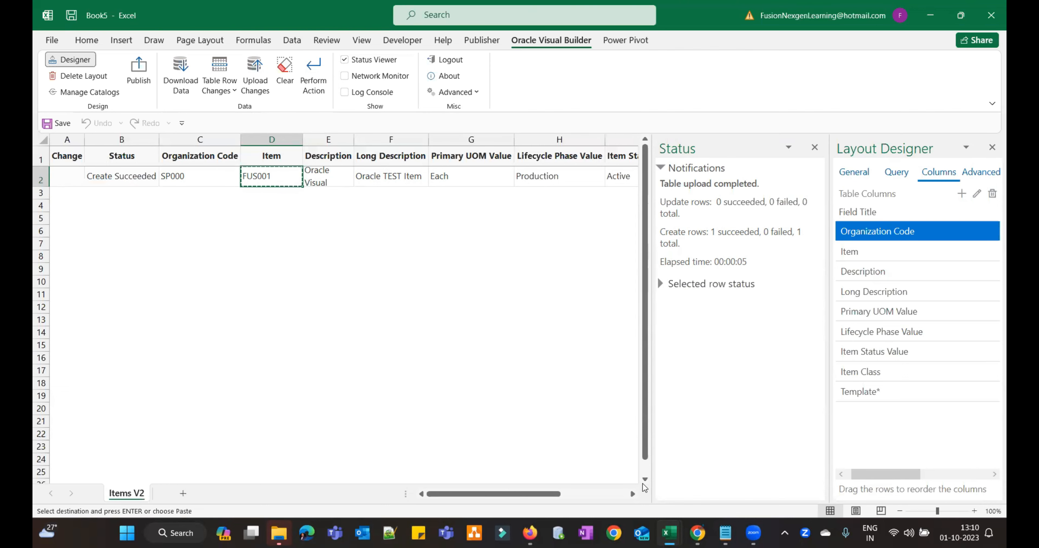
- In the Fusion tab, dismiss Page Expired and open Product Information Management
{"action": "mouse_move", "coordinate": [697, 533]}
{"action": "left_click", "coordinate": [709, 476]}
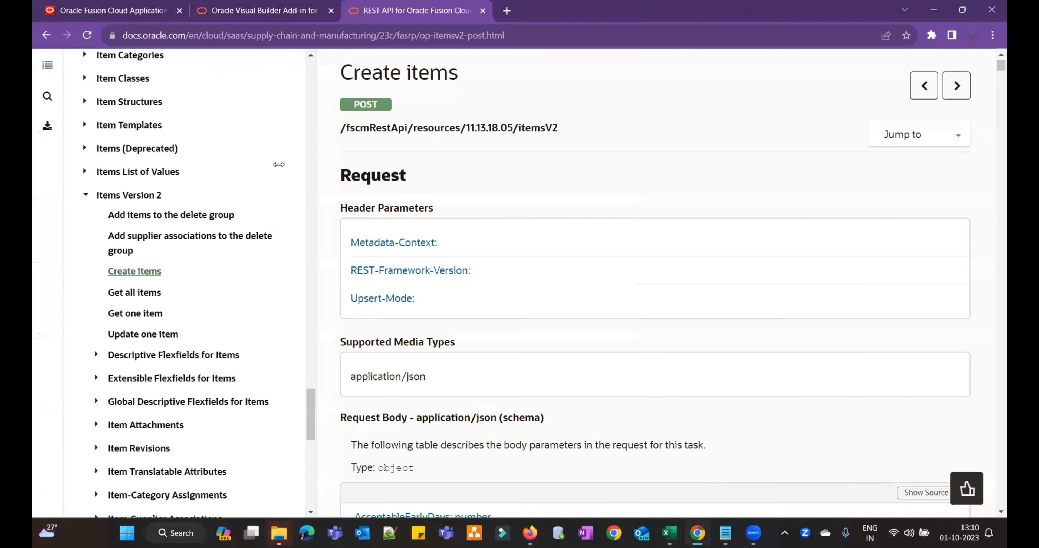
{"action": "left_click", "coordinate": [124, 11]}
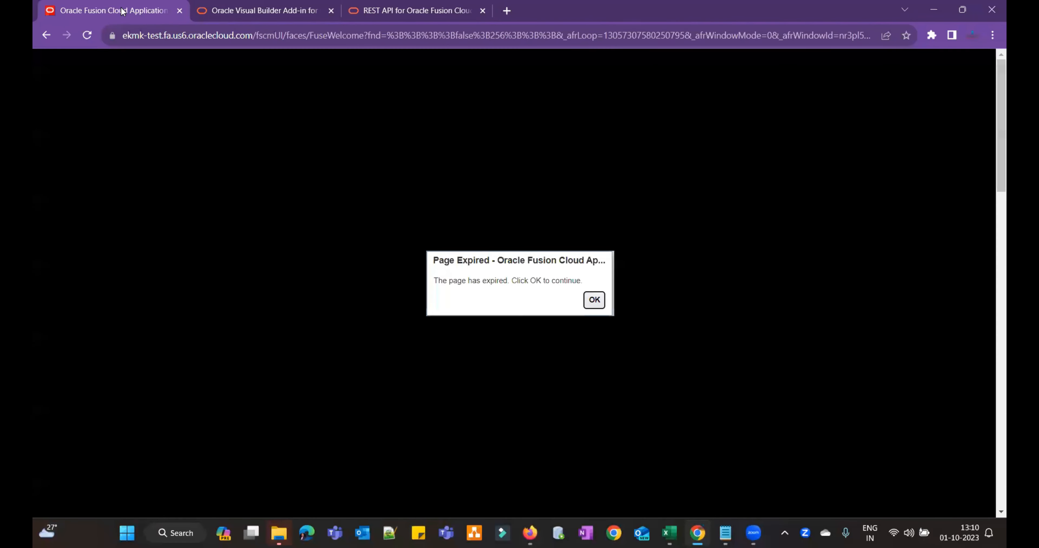
{"action": "left_click", "coordinate": [595, 301]}
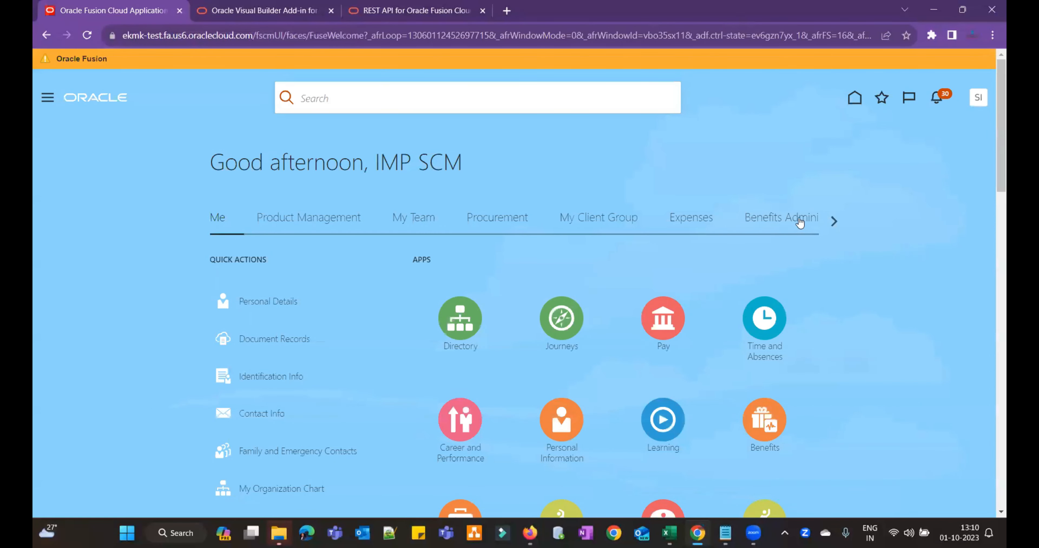
{"action": "left_click", "coordinate": [319, 219]}
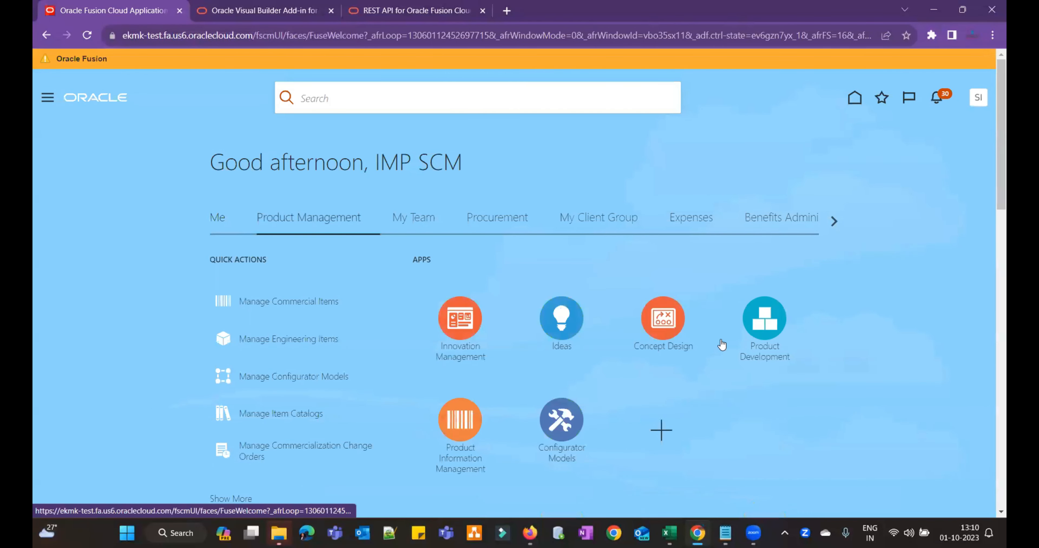
{"action": "left_click", "coordinate": [468, 432]}
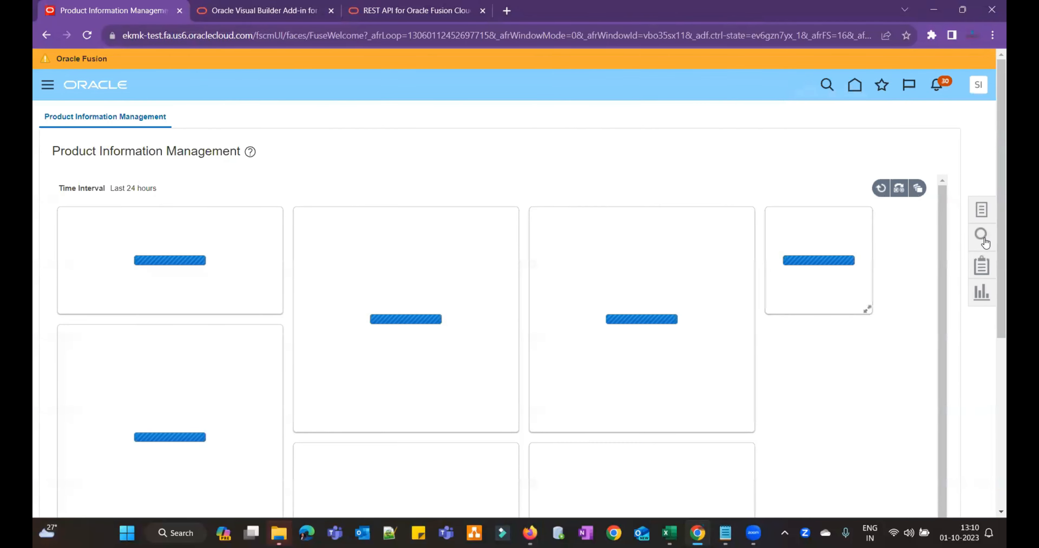
- Run an item keyword search for the pasted FUS001
{"action": "left_click", "coordinate": [981, 237]}
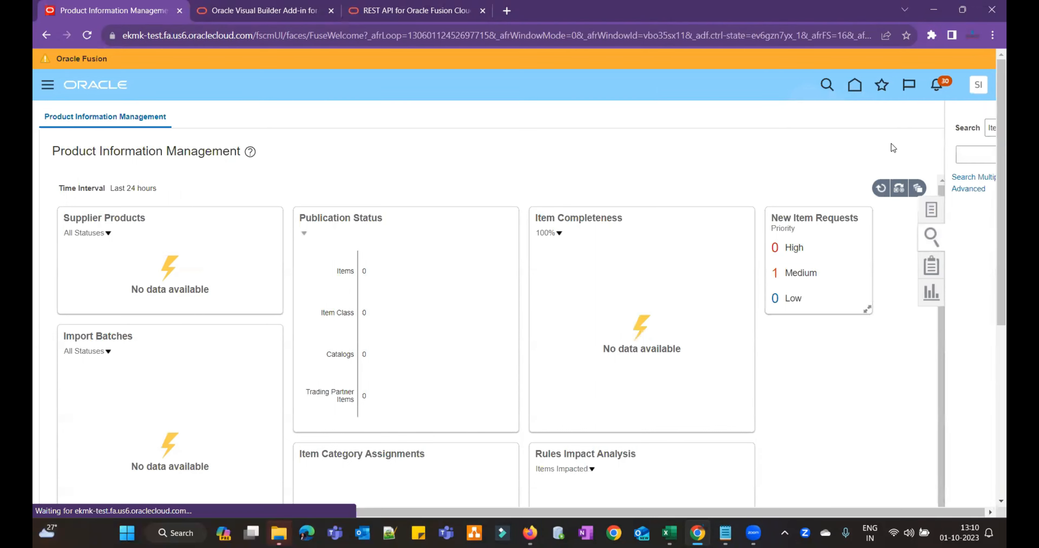
{"action": "left_click", "coordinate": [871, 156]}
{"action": "key", "text": "ctrl+v"}
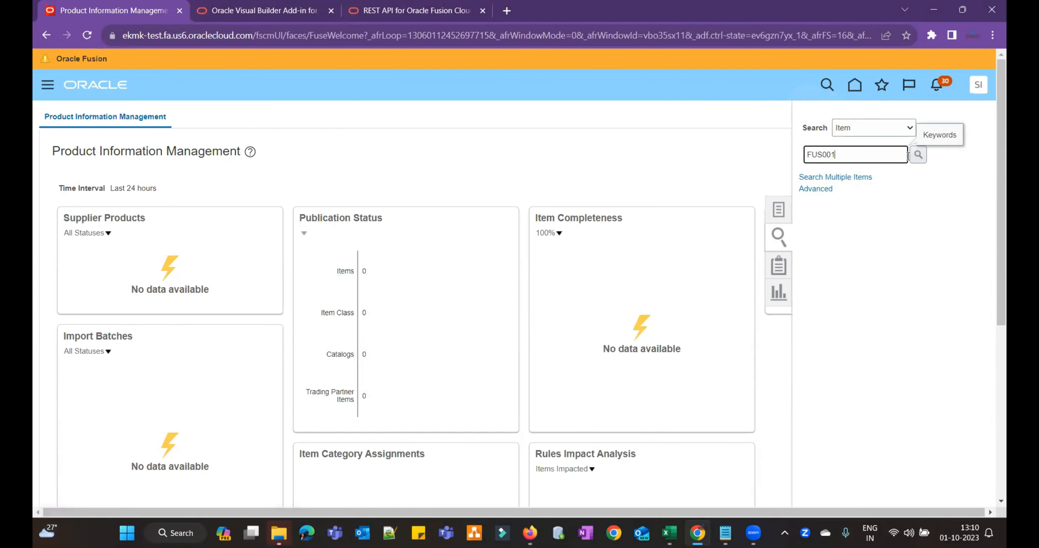
{"action": "left_click", "coordinate": [918, 154]}
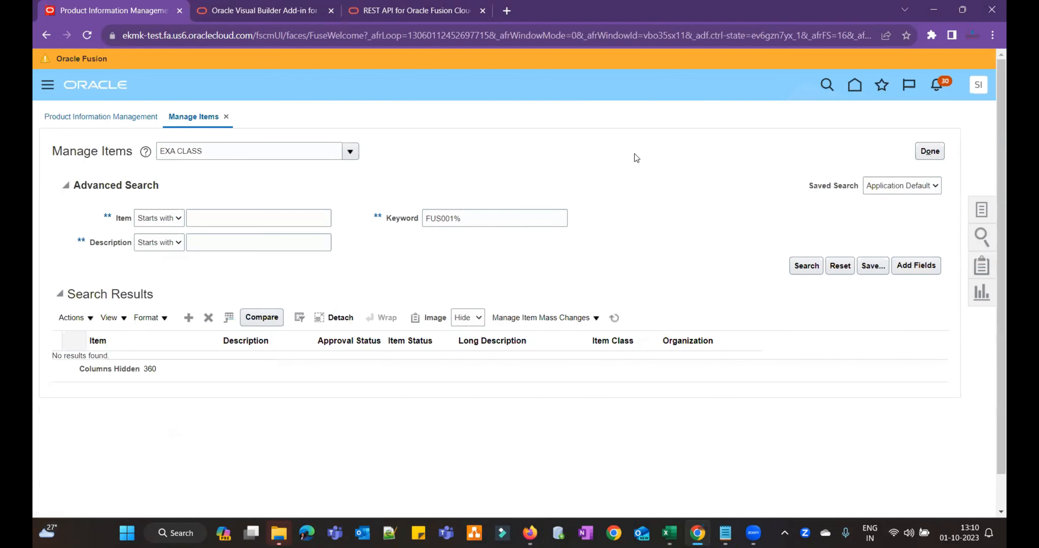
- Search Manage Items for item FUS001 with item class SP_ITEMCLASS
{"action": "left_click", "coordinate": [321, 152]}
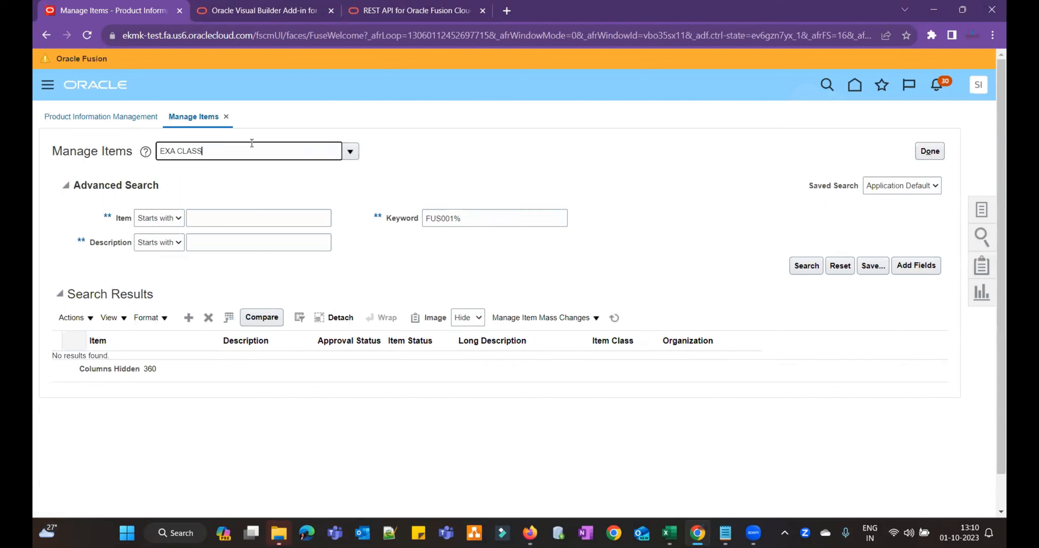
{"action": "key", "text": "ctrl+a"}
{"action": "type", "text": "SH"}
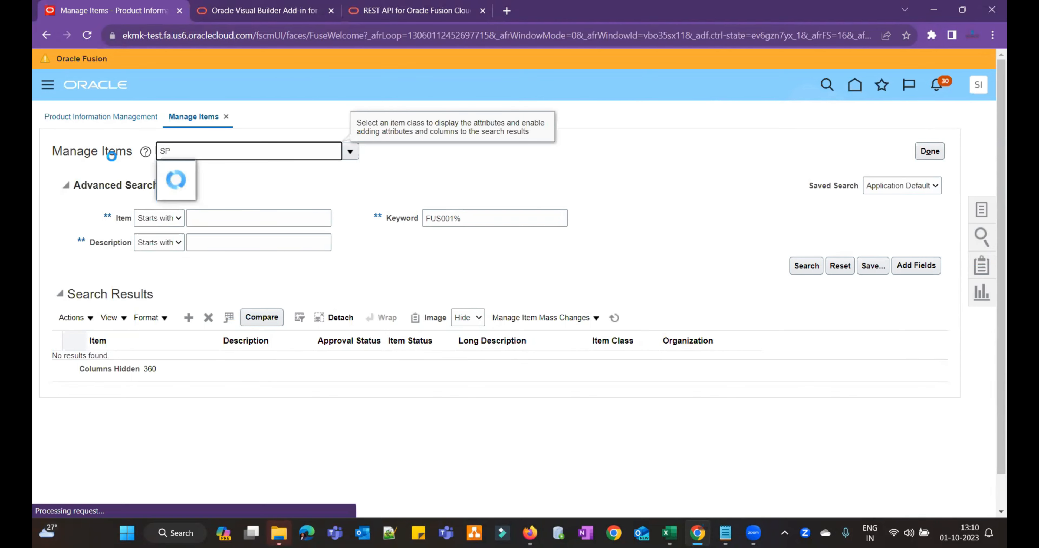
{"action": "type", "text": "_"}
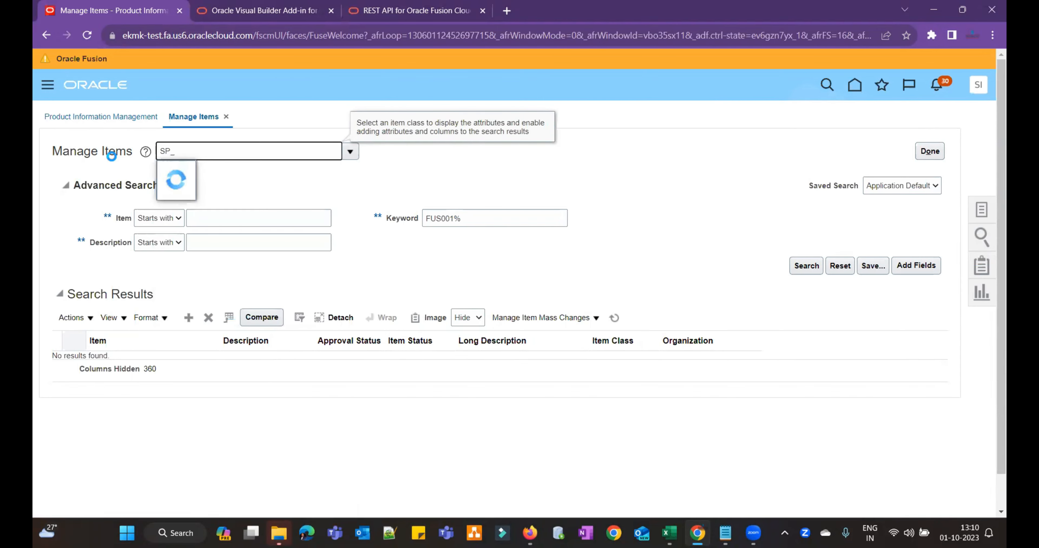
{"action": "left_click", "coordinate": [285, 220]}
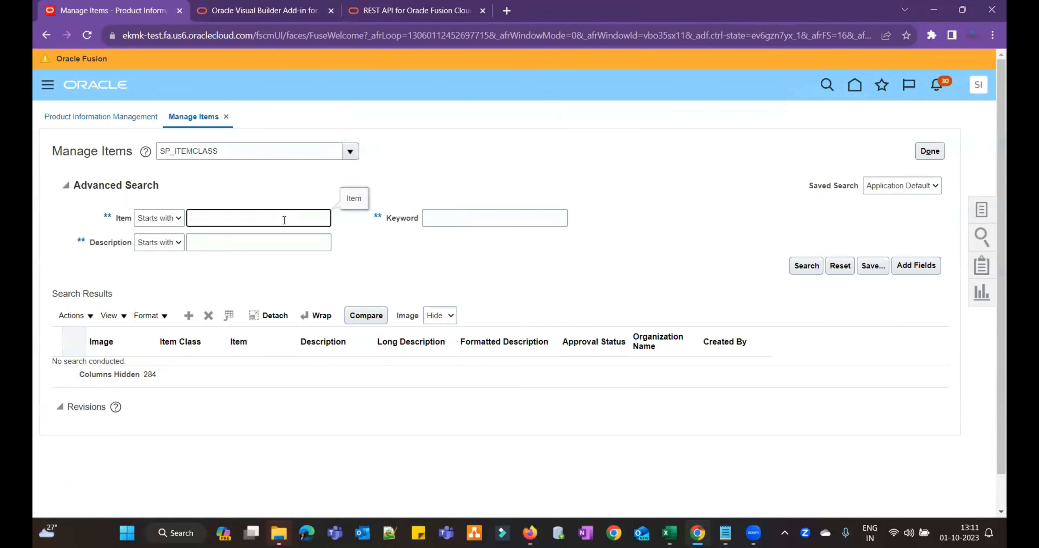
{"action": "key", "text": "ctrl+v"}
{"action": "left_click", "coordinate": [806, 265]}
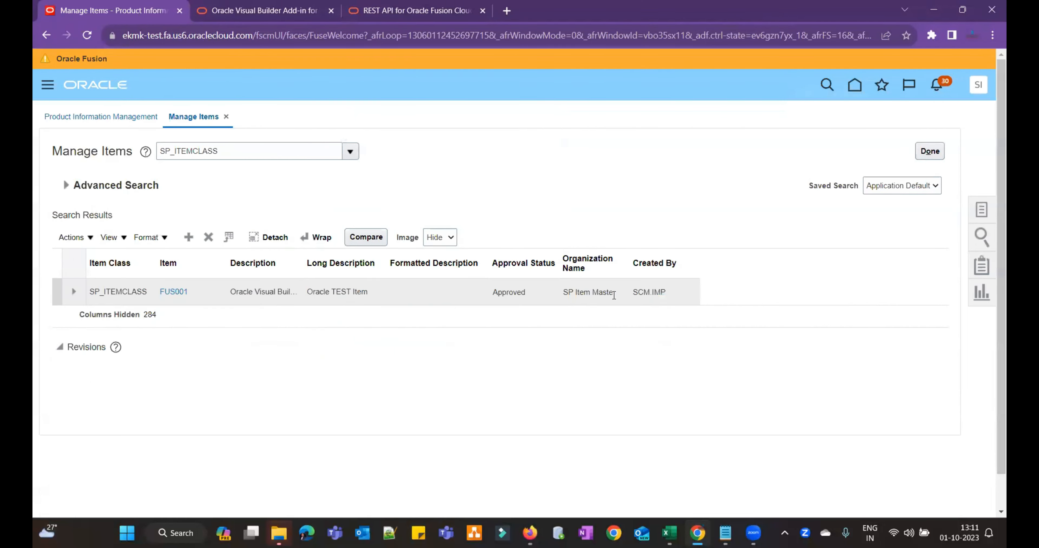
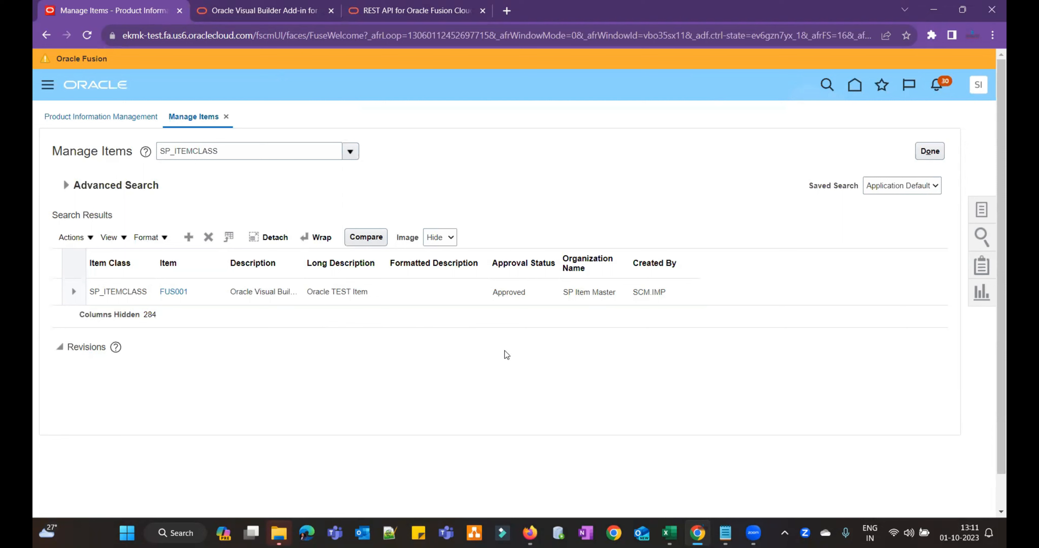
- Open item FUS001 from the Manage Items results to view its Edit Item page
{"action": "left_click", "coordinate": [202, 292]}
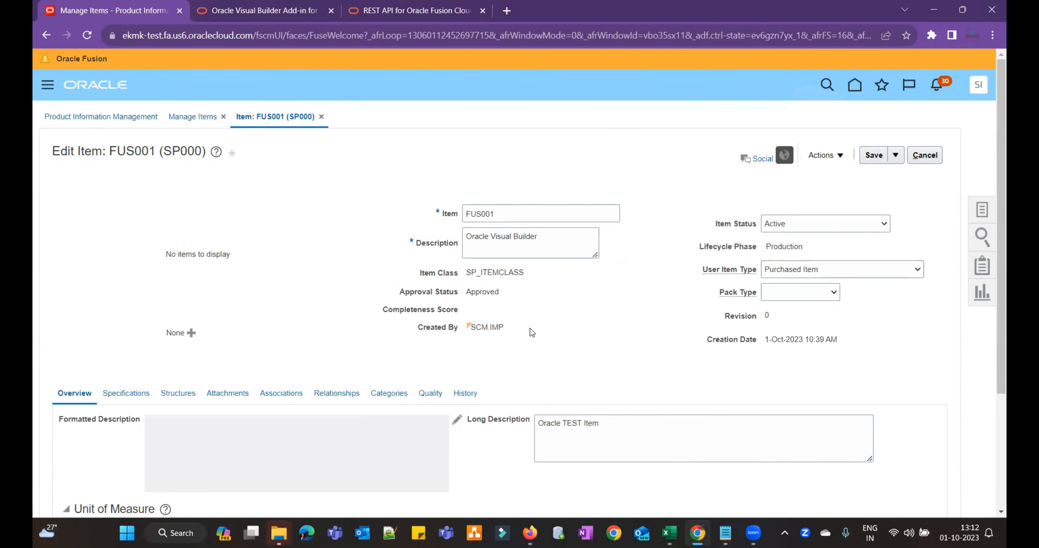
- Bring the Book5 workbook back to the front from the Excel taskbar preview
{"action": "mouse_move", "coordinate": [668, 533]}
{"action": "left_click", "coordinate": [596, 464]}
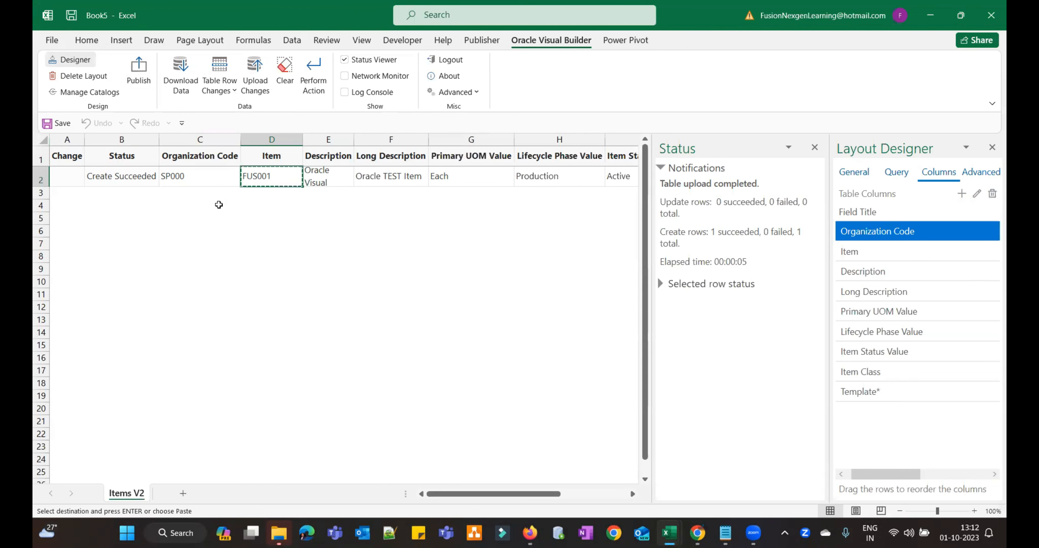
- Start publishing Book5, keeping service host, authentication, layouts and designer tools in the copy
{"action": "left_click", "coordinate": [144, 79]}
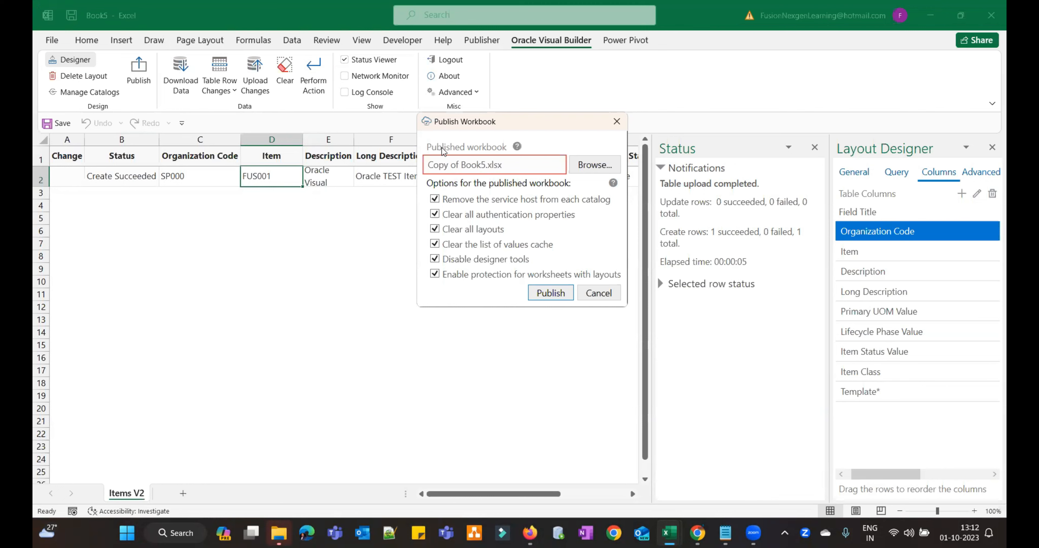
{"action": "mouse_move", "coordinate": [529, 163]}
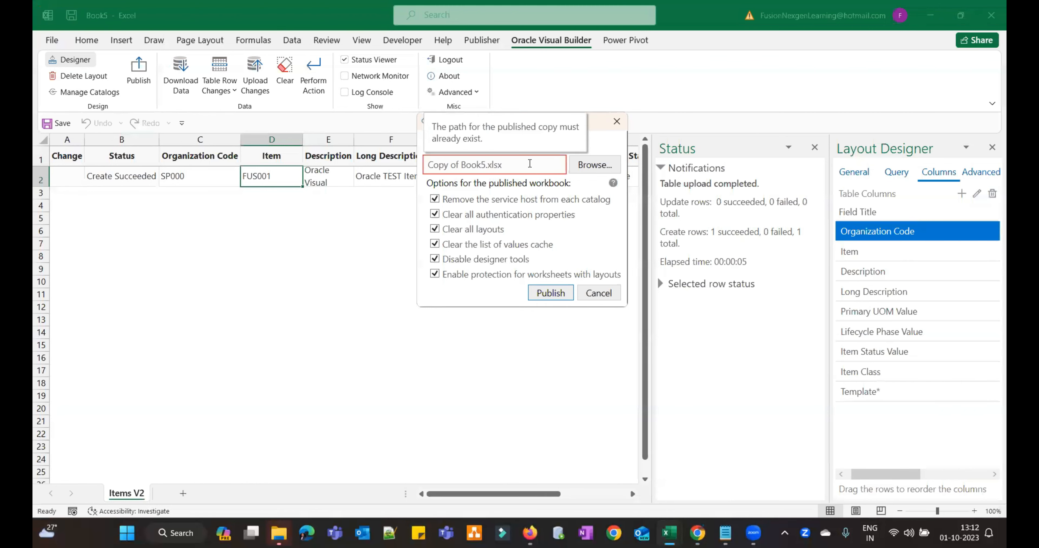
{"action": "left_click", "coordinate": [508, 167]}
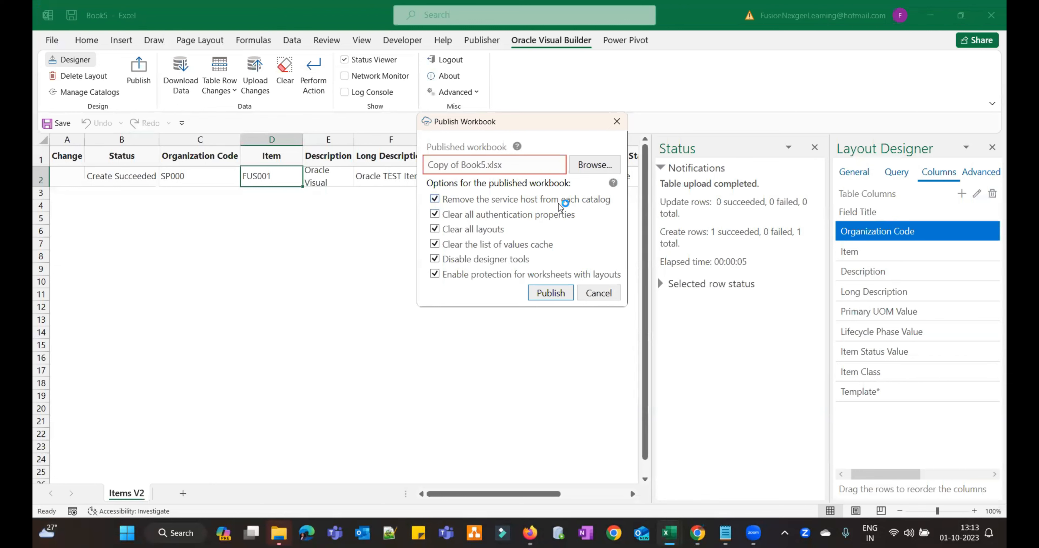
{"action": "left_click", "coordinate": [435, 199]}
{"action": "left_click", "coordinate": [436, 215]}
{"action": "left_click", "coordinate": [436, 229]}
{"action": "left_click", "coordinate": [443, 260]}
- Publish the copy as ItemCreation.xlsx, leaving the list of values cache option unchanged
{"action": "left_click_drag", "start_coordinate": [485, 164], "coordinate": [421, 166]}
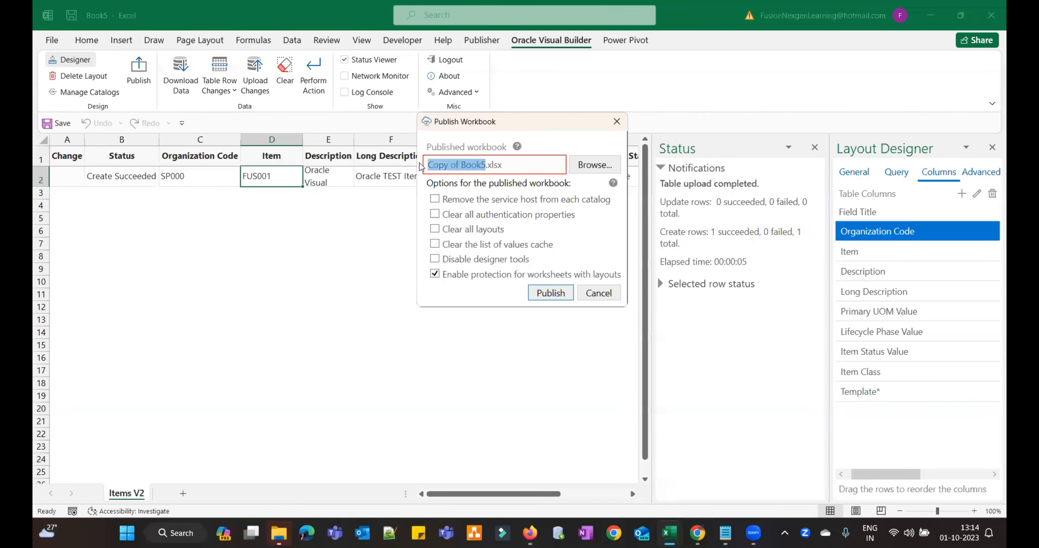
{"action": "key", "text": "BackSpace"}
{"action": "type", "text": "Ite"}
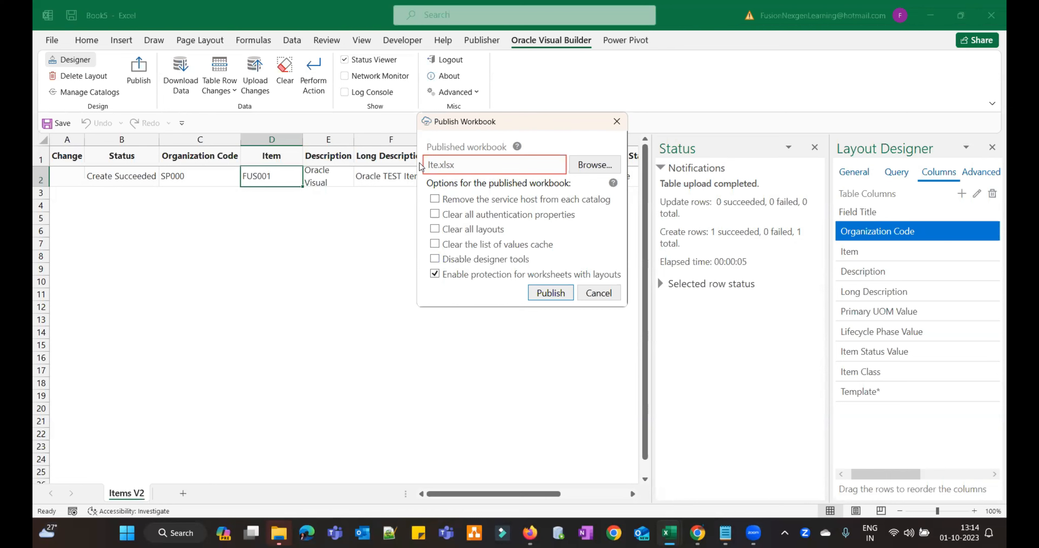
{"action": "type", "text": "mCreation"}
{"action": "left_click", "coordinate": [434, 244]}
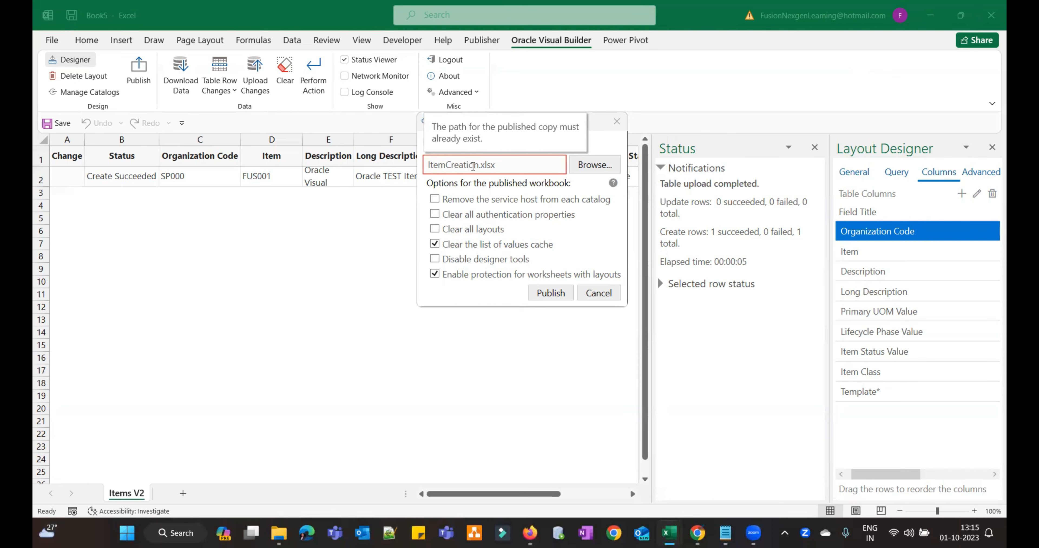
{"action": "left_click", "coordinate": [434, 244]}
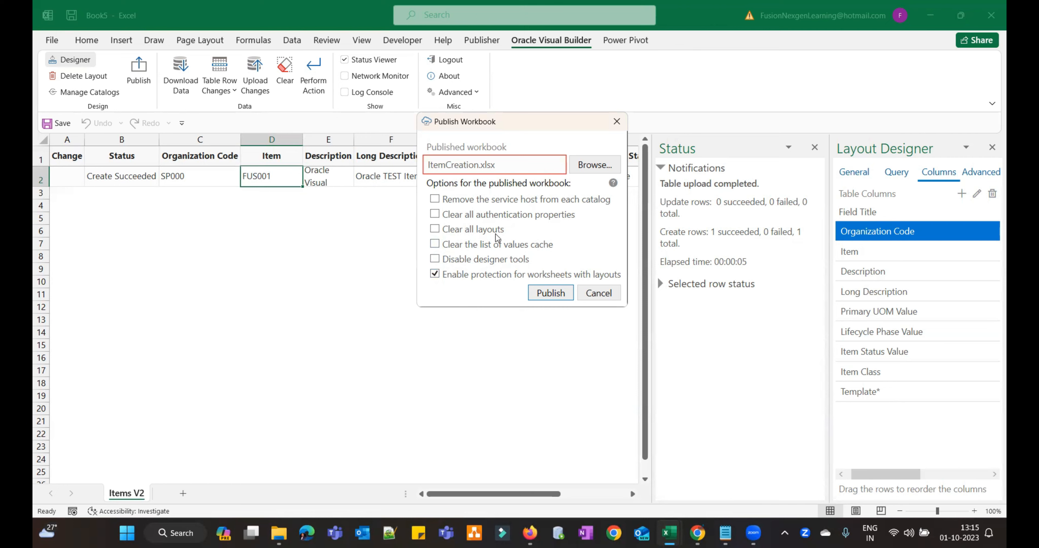
{"action": "left_click", "coordinate": [554, 293]}
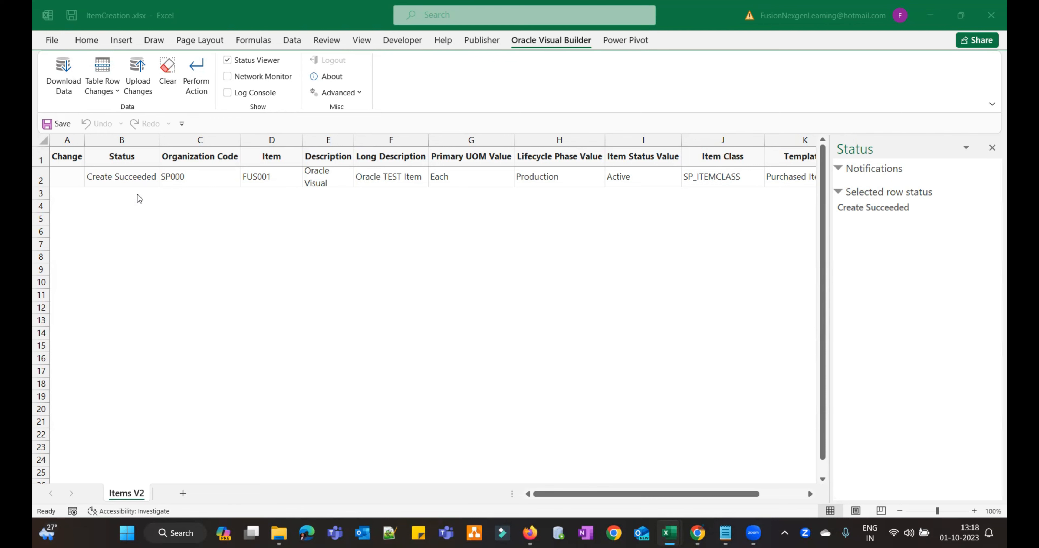
{"action": "left_click", "coordinate": [178, 196]}
{"action": "left_click", "coordinate": [273, 196]}
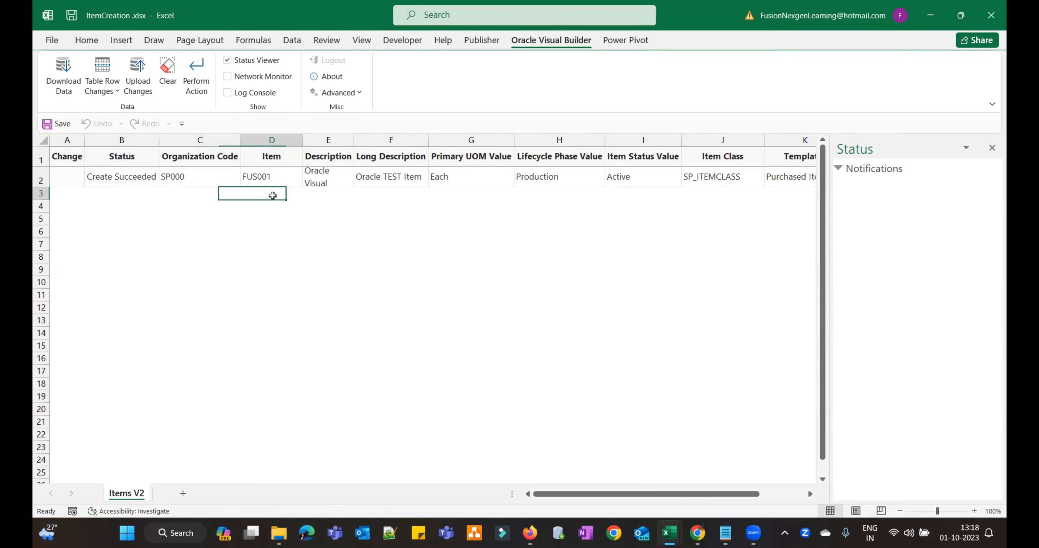
{"action": "left_click", "coordinate": [352, 198]}
{"action": "left_click", "coordinate": [403, 198]}
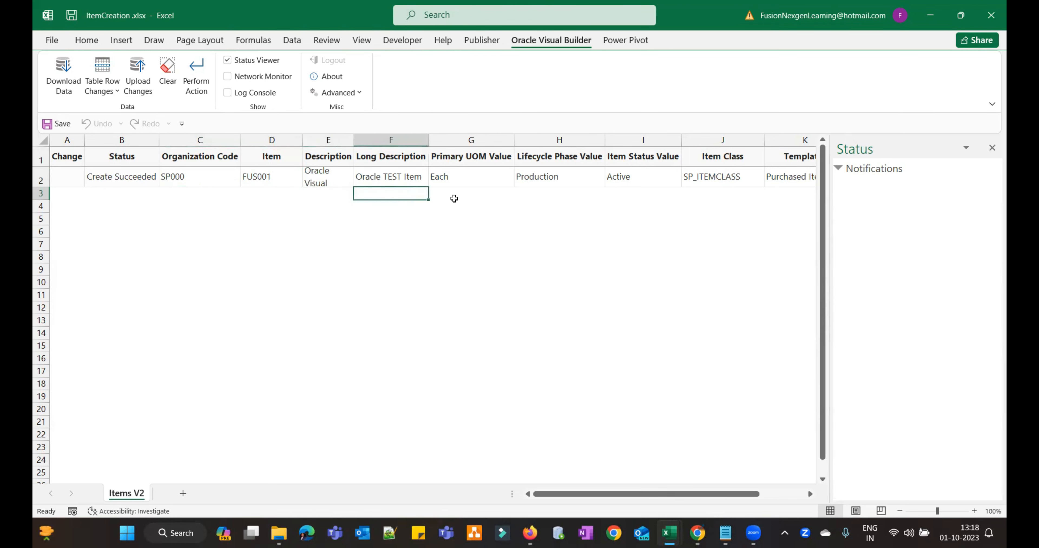
{"action": "left_click", "coordinate": [455, 198]}
{"action": "left_click", "coordinate": [538, 195]}
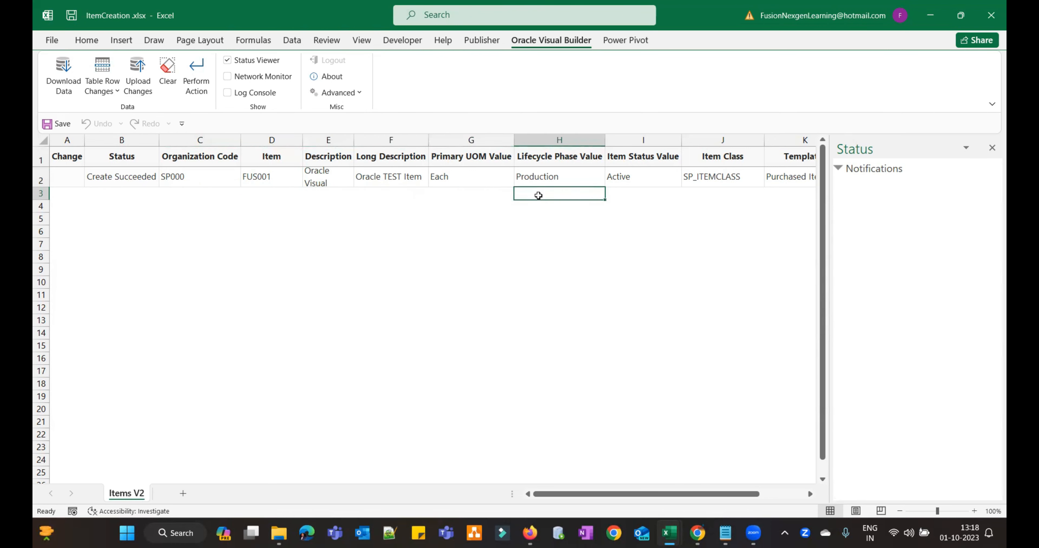
{"action": "left_click", "coordinate": [627, 196]}
{"action": "left_click", "coordinate": [703, 200]}
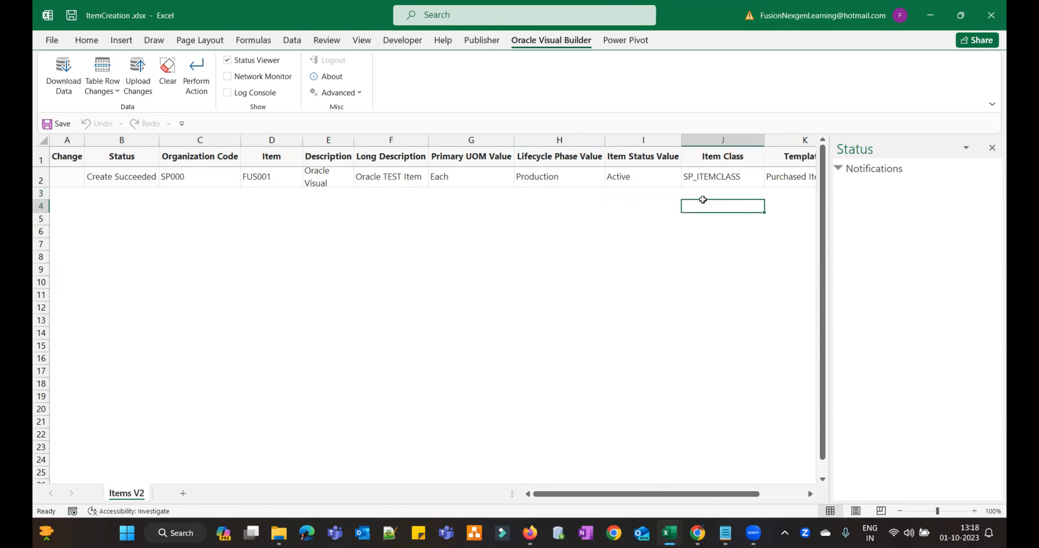
{"action": "left_click", "coordinate": [785, 196]}
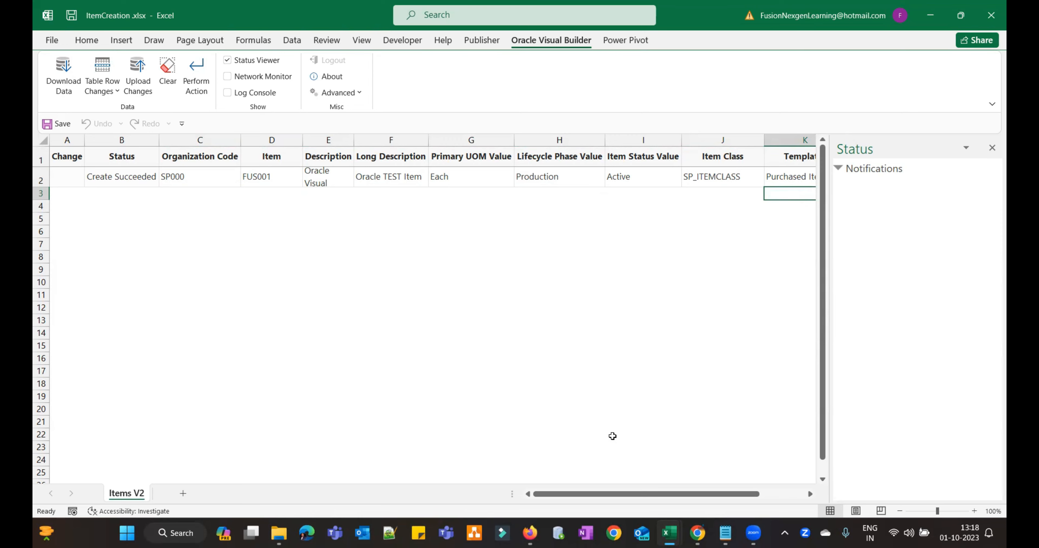
{"action": "mouse_move", "coordinate": [670, 533]}
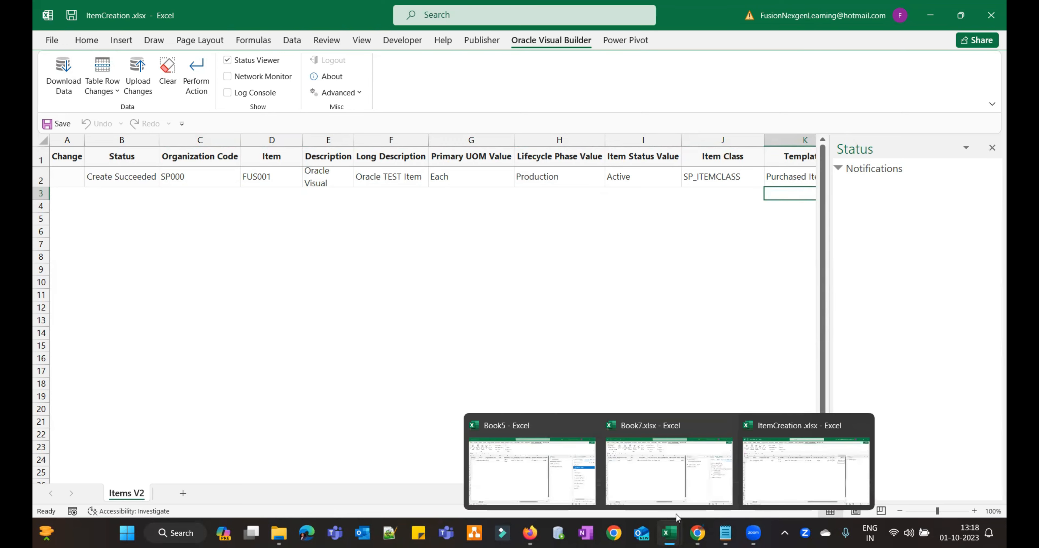
- Switch to Book7, try its publish options, then cancel without publishing
{"action": "left_click", "coordinate": [685, 479]}
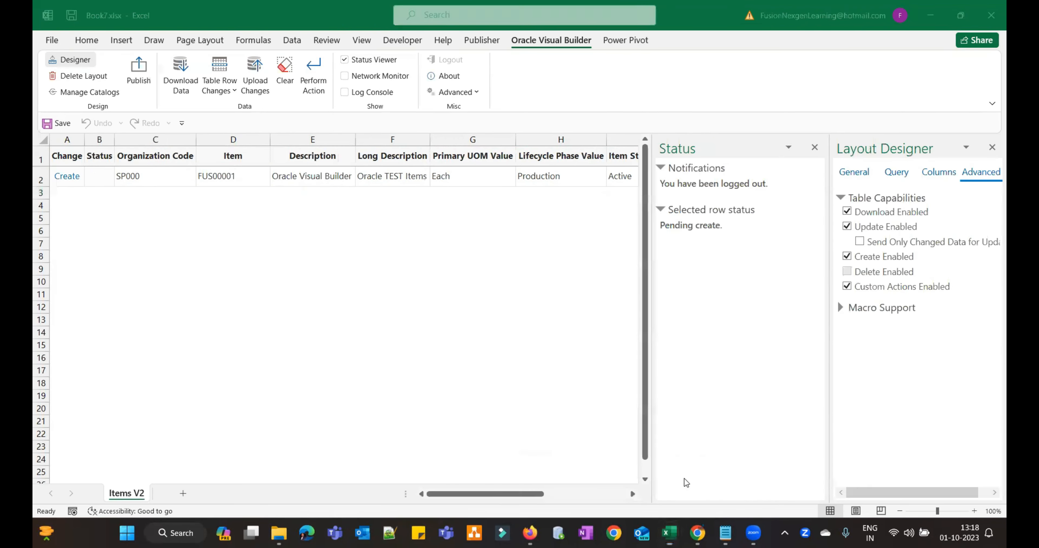
{"action": "left_click", "coordinate": [138, 71]}
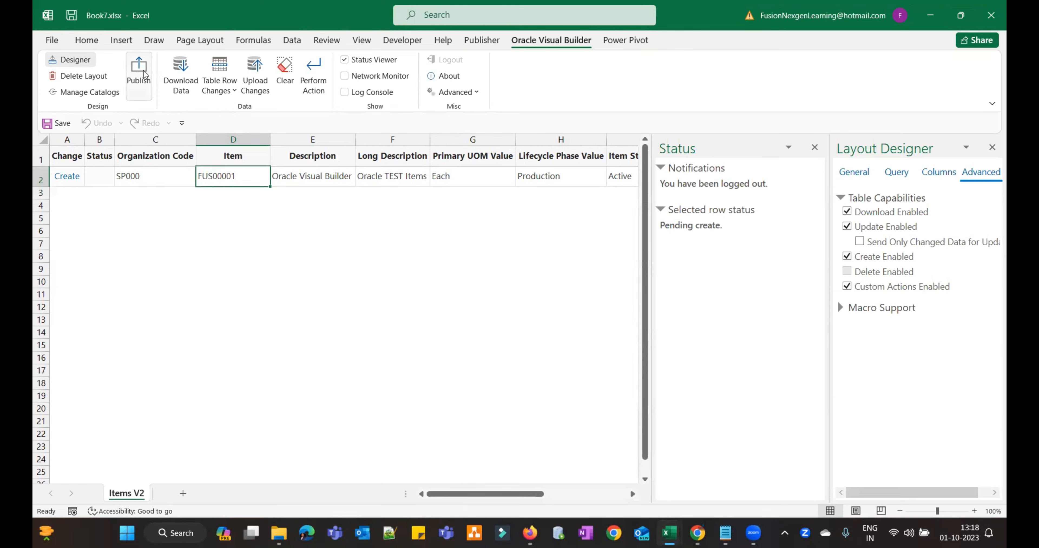
{"action": "left_click", "coordinate": [405, 165]}
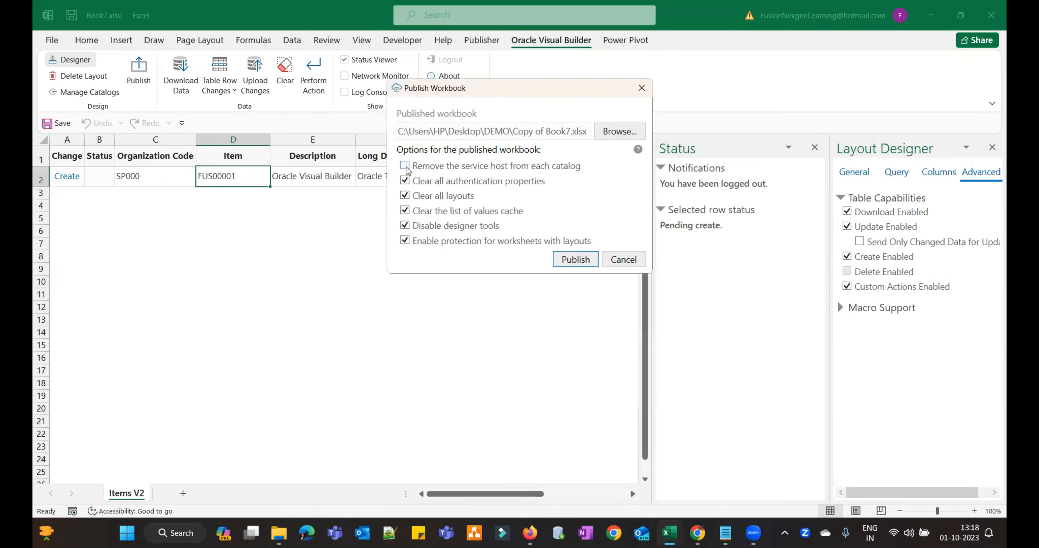
{"action": "left_click", "coordinate": [404, 180]}
{"action": "left_click", "coordinate": [405, 196]}
{"action": "left_click", "coordinate": [405, 211]}
{"action": "left_click", "coordinate": [405, 226]}
{"action": "left_click", "coordinate": [405, 226]}
{"action": "left_click", "coordinate": [618, 260]}
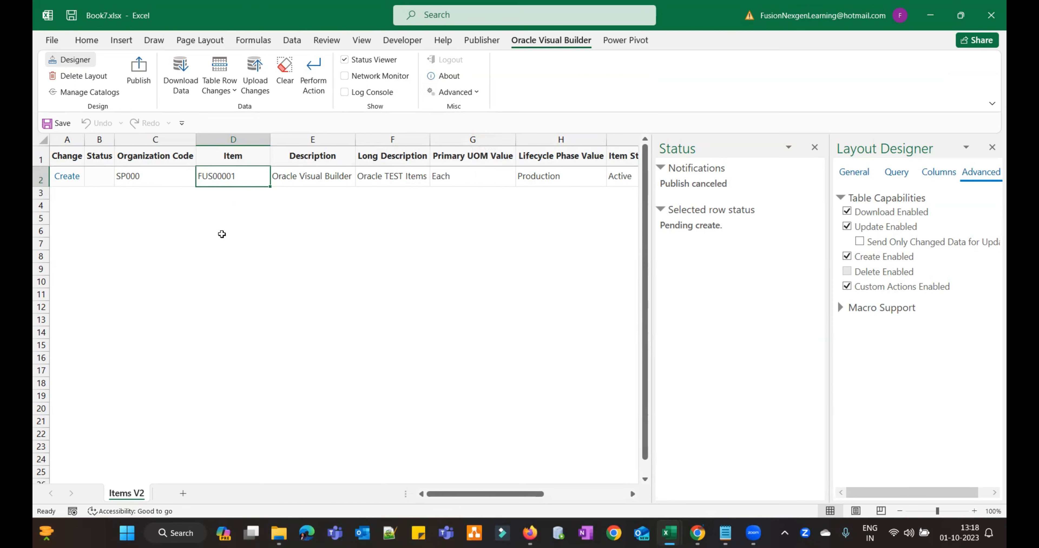
- Browse the layout's Columns, Advanced, Query and General settings in Layout Designer
{"action": "left_click", "coordinate": [938, 172]}
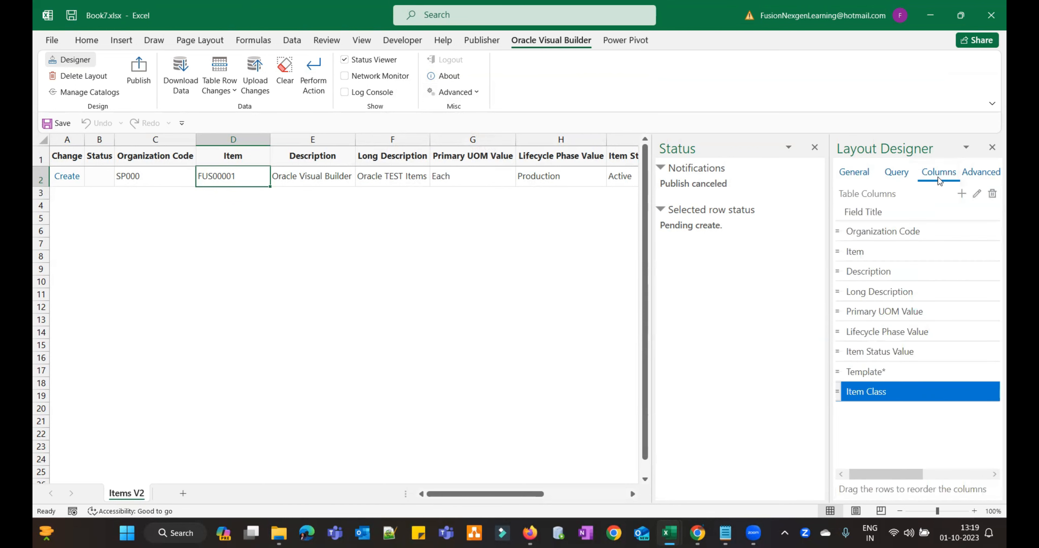
{"action": "left_click", "coordinate": [975, 177]}
{"action": "left_click", "coordinate": [905, 178]}
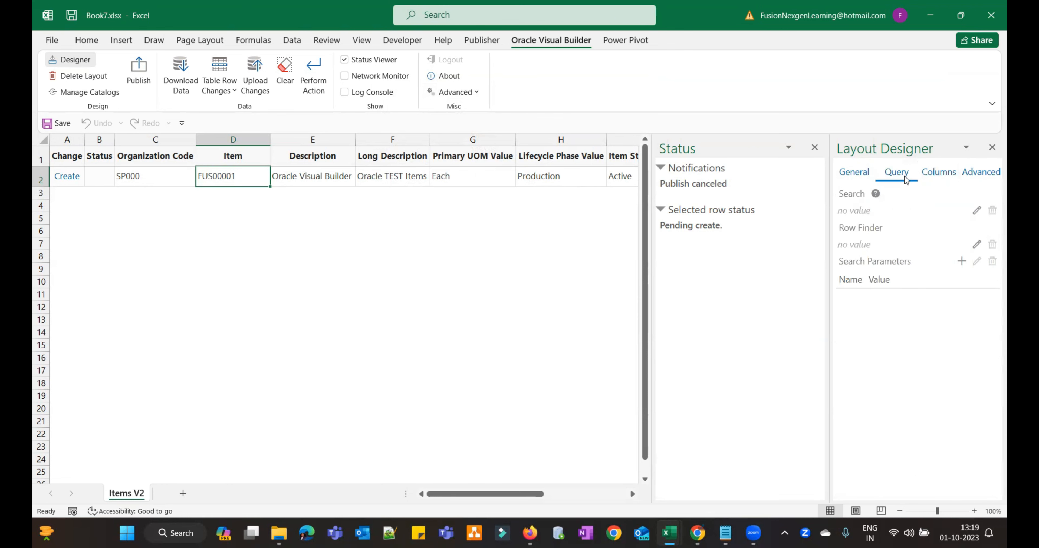
{"action": "left_click", "coordinate": [862, 174]}
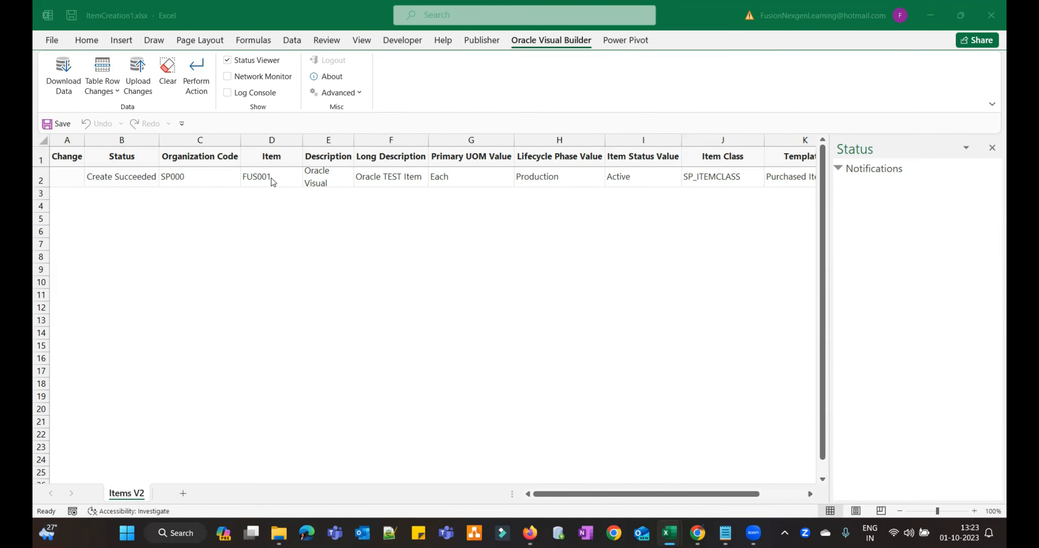
{"action": "left_click", "coordinate": [253, 195]}
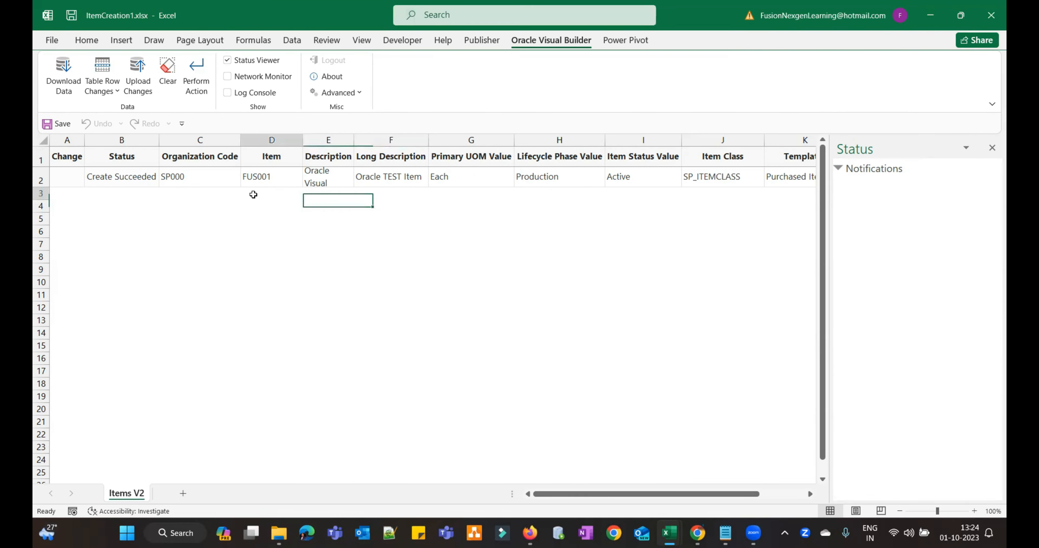
{"action": "left_click", "coordinate": [254, 195]}
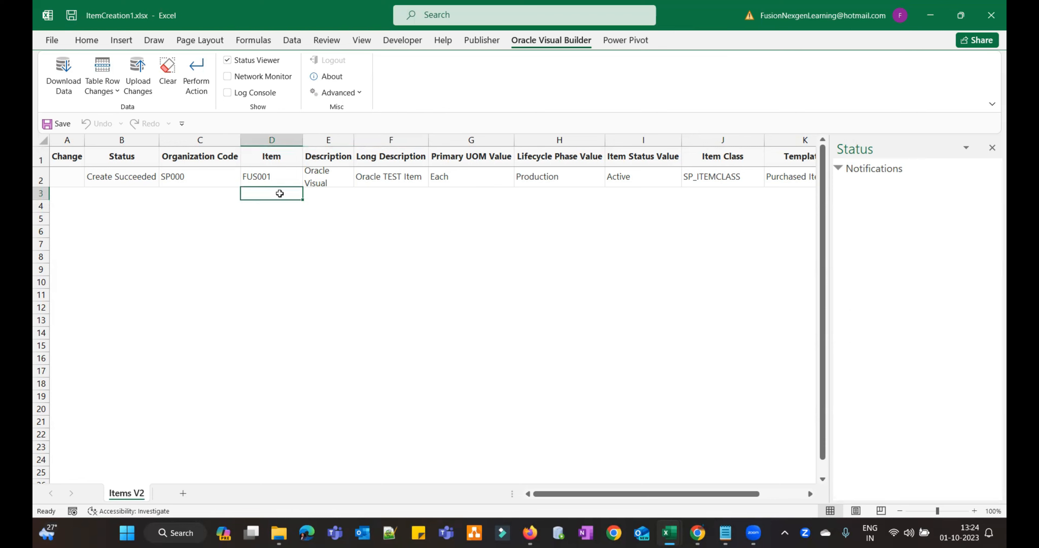
{"action": "double_click", "coordinate": [282, 198]}
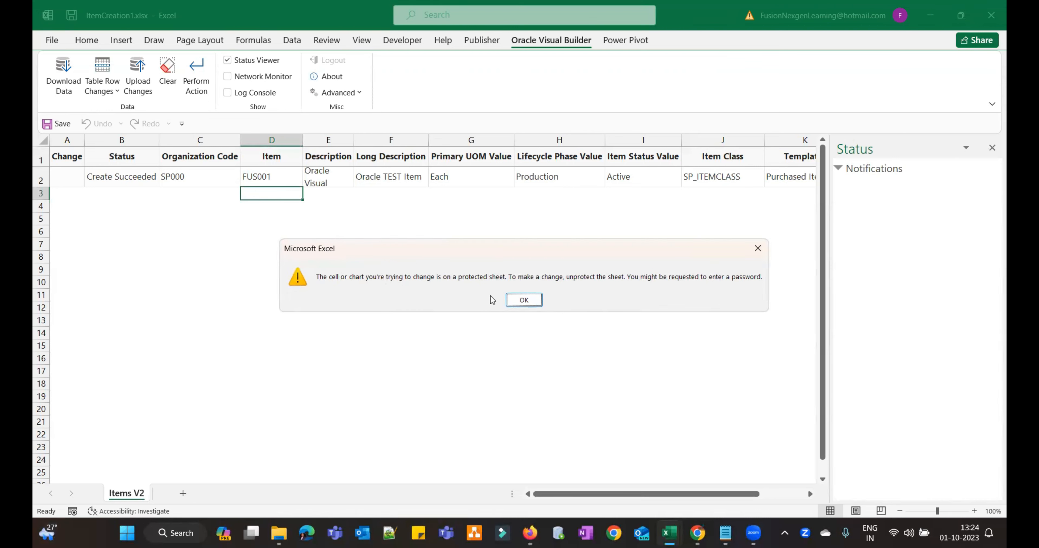
{"action": "left_click", "coordinate": [522, 301]}
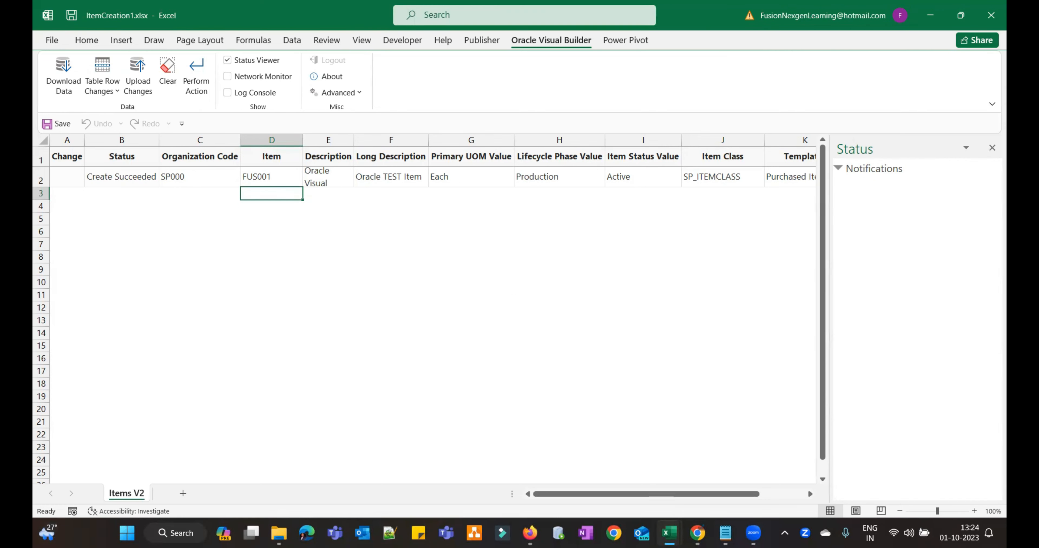
{"action": "mouse_move", "coordinate": [669, 532]}
{"action": "left_click", "coordinate": [569, 469]}
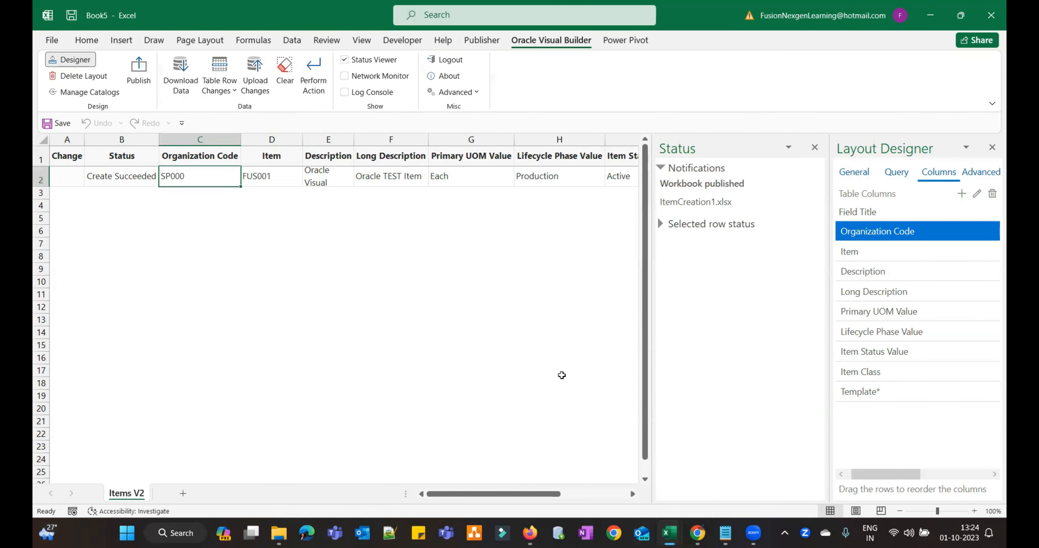
{"action": "left_click", "coordinate": [147, 77]}
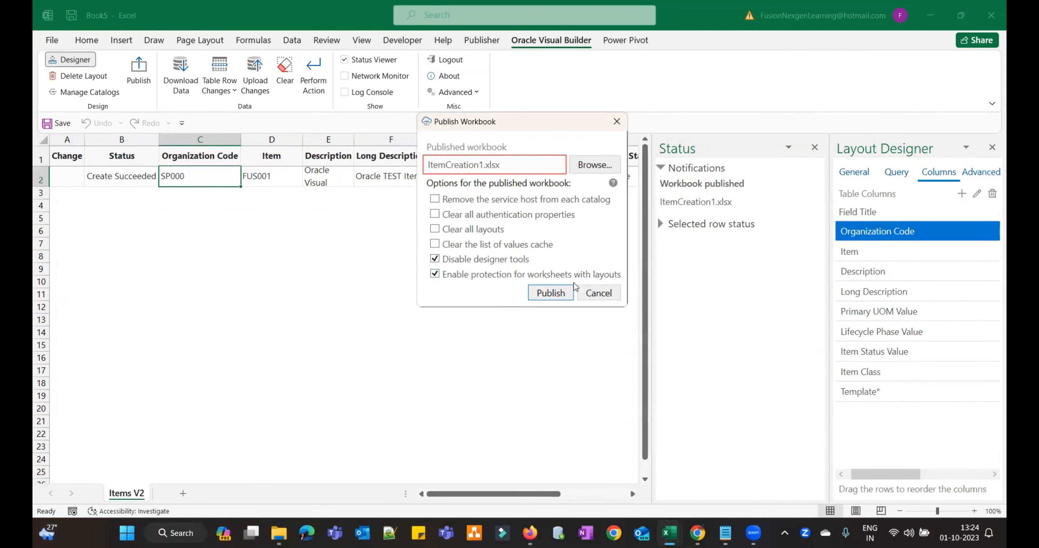
{"action": "left_click", "coordinate": [600, 294]}
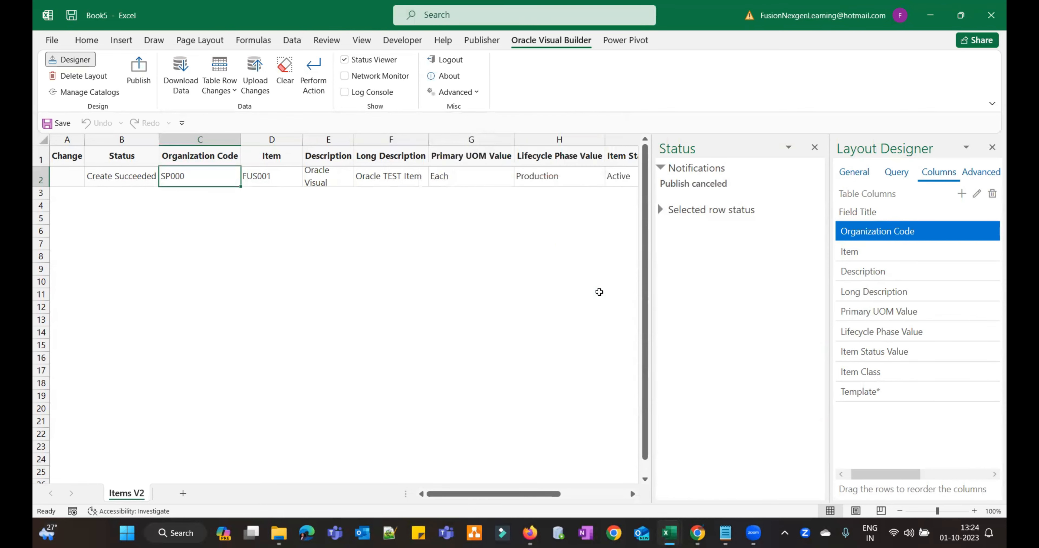
{"action": "mouse_move", "coordinate": [670, 532]}
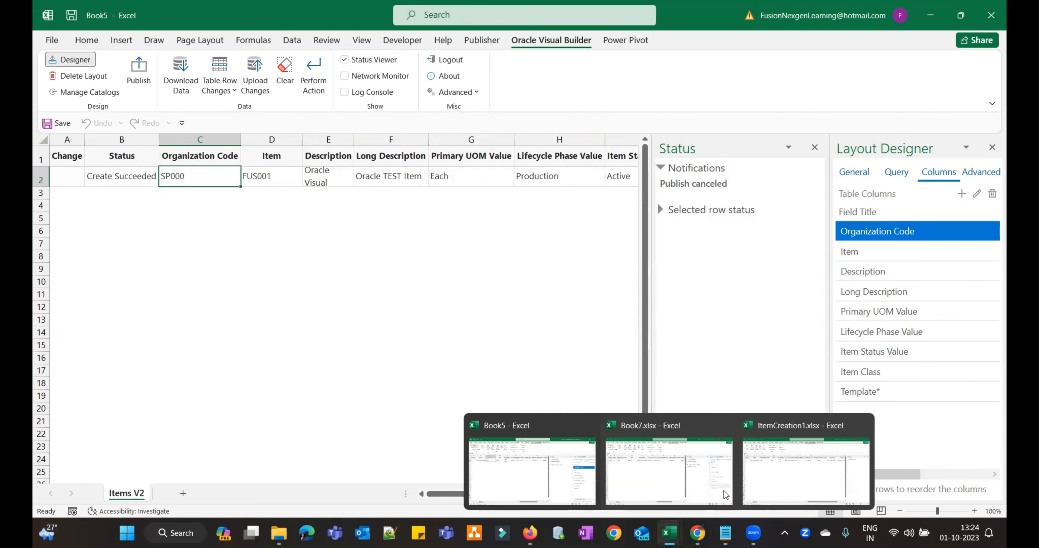
{"action": "left_click", "coordinate": [788, 469]}
{"action": "double_click", "coordinate": [287, 197]}
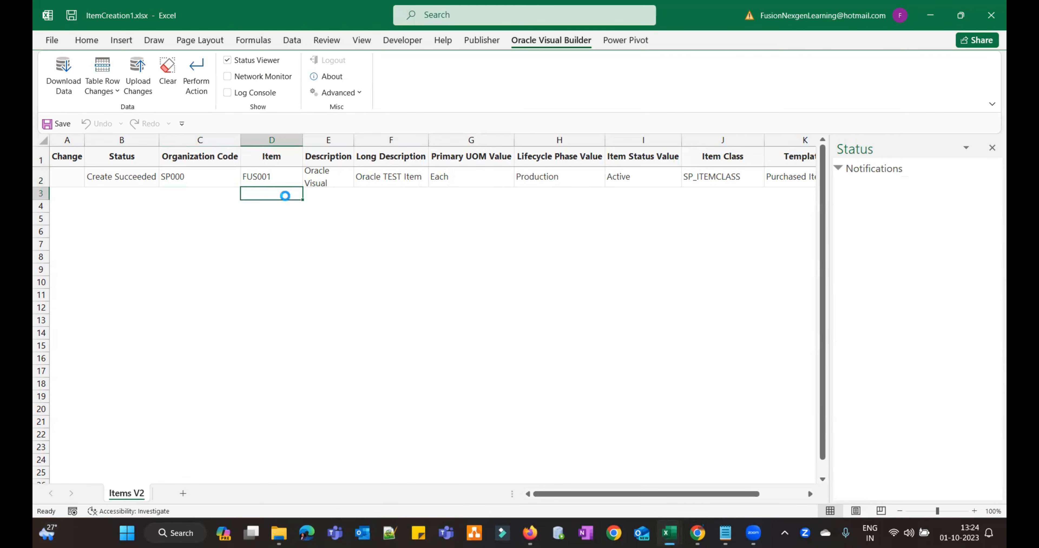
- Dismiss the protected-sheet warning and unprotect the Items V2 sheet
{"action": "left_click", "coordinate": [516, 303]}
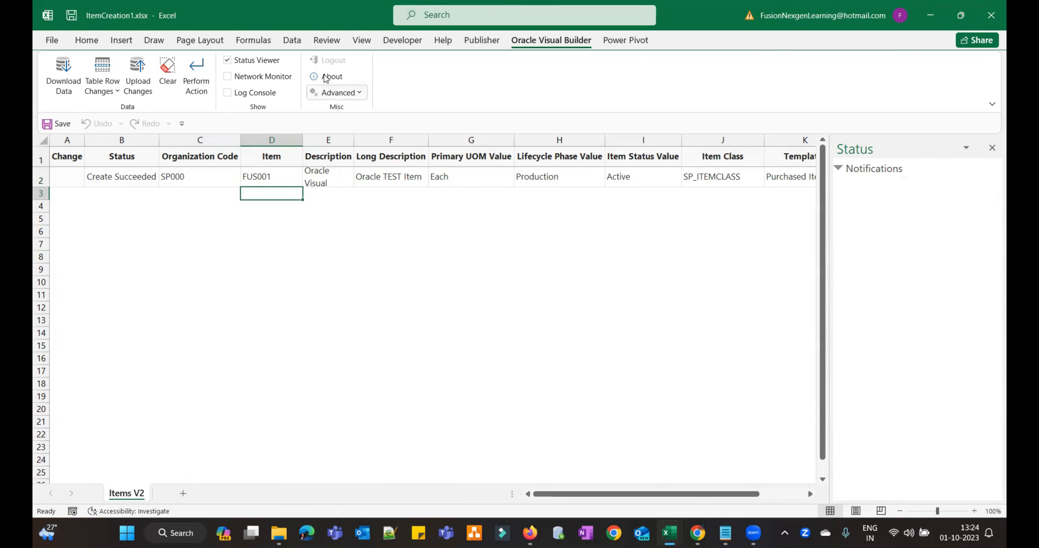
{"action": "left_click", "coordinate": [326, 40]}
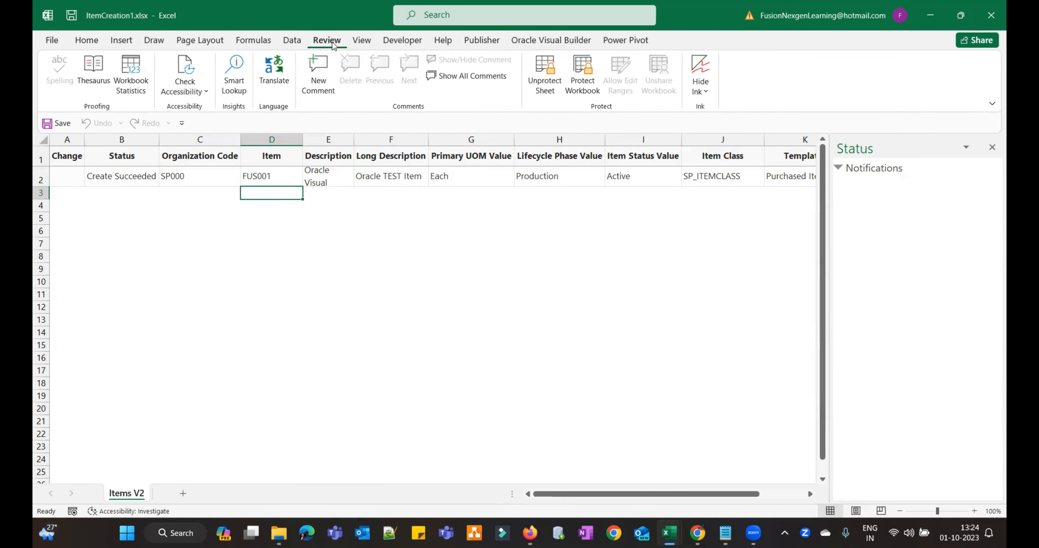
{"action": "left_click", "coordinate": [549, 92]}
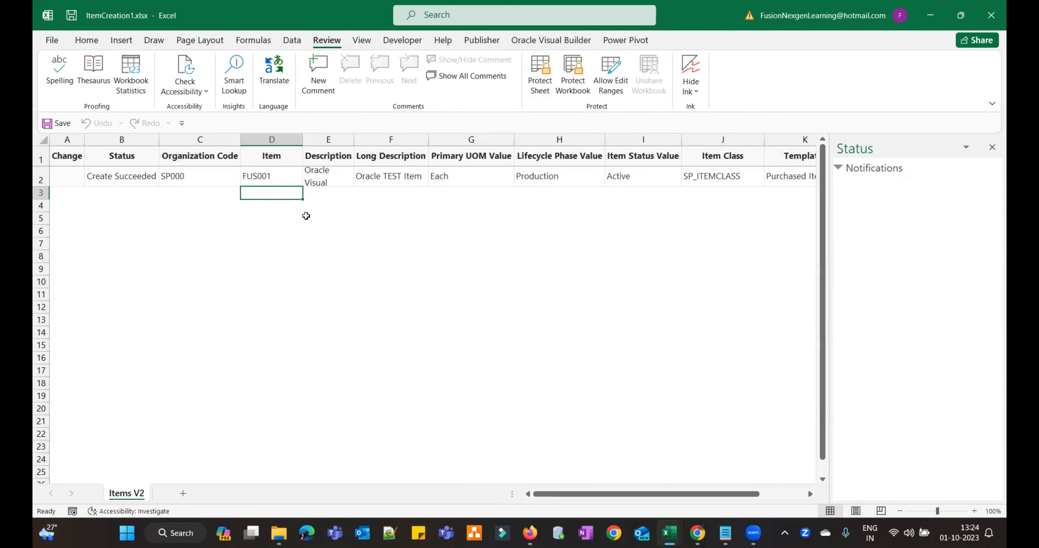
- Enter FUS002 as item number, description and long description in row 3
{"action": "type", "text": "FUS"}
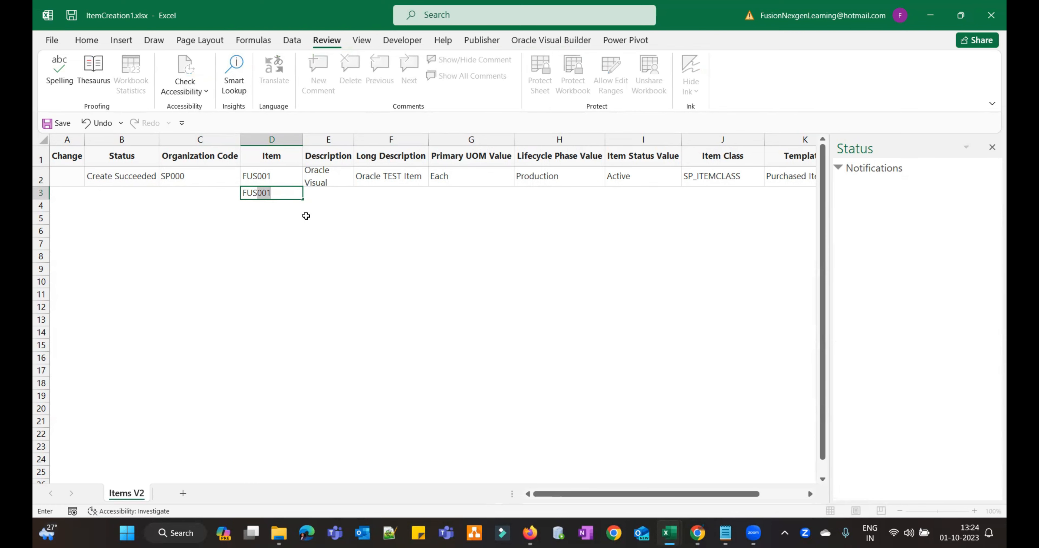
{"action": "type", "text": "002"}
{"action": "key", "text": "Tab"}
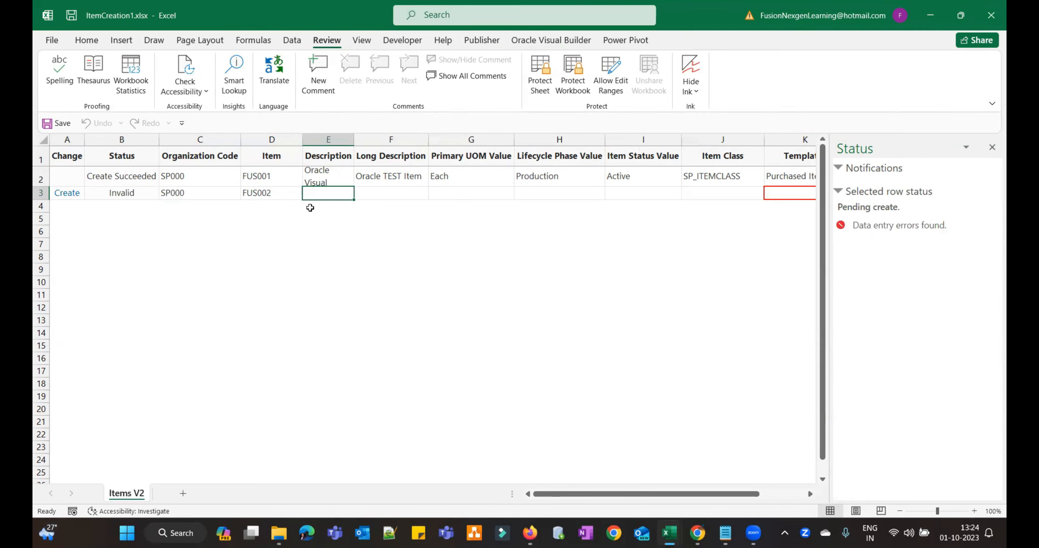
{"action": "type", "text": "FUS"}
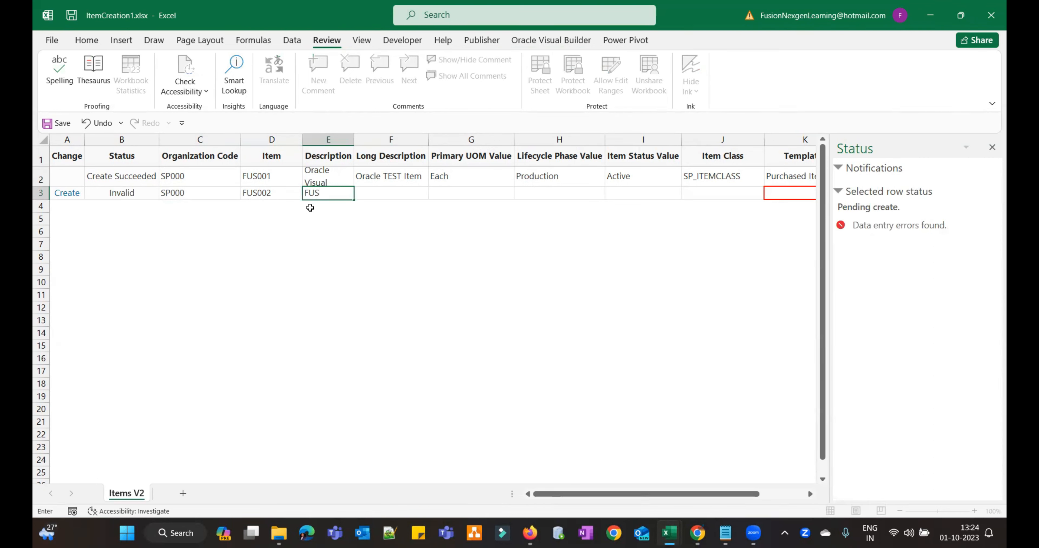
{"action": "type", "text": "002"}
{"action": "key", "text": "Tab"}
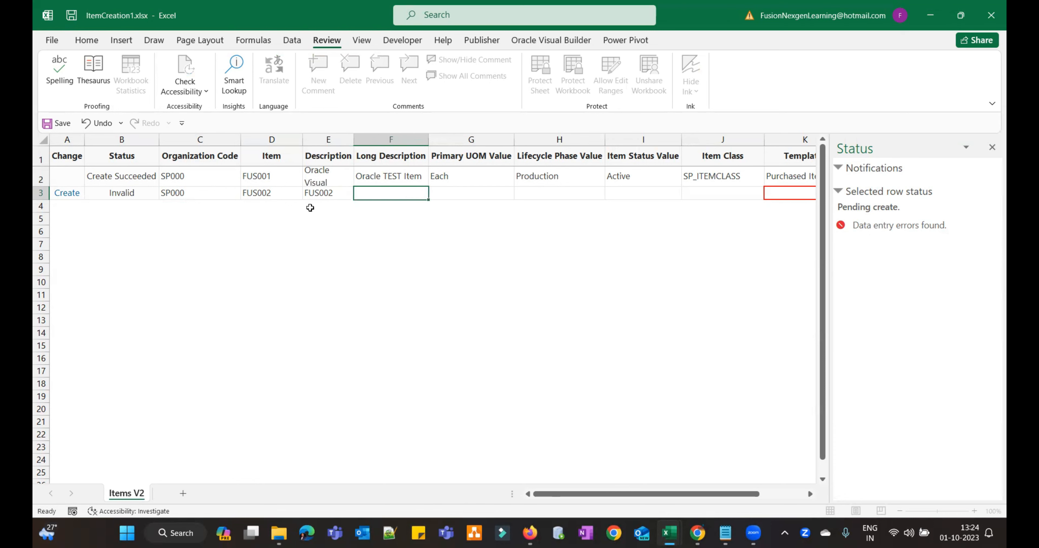
{"action": "type", "text": "FUS002"}
{"action": "key", "text": "Tab"}
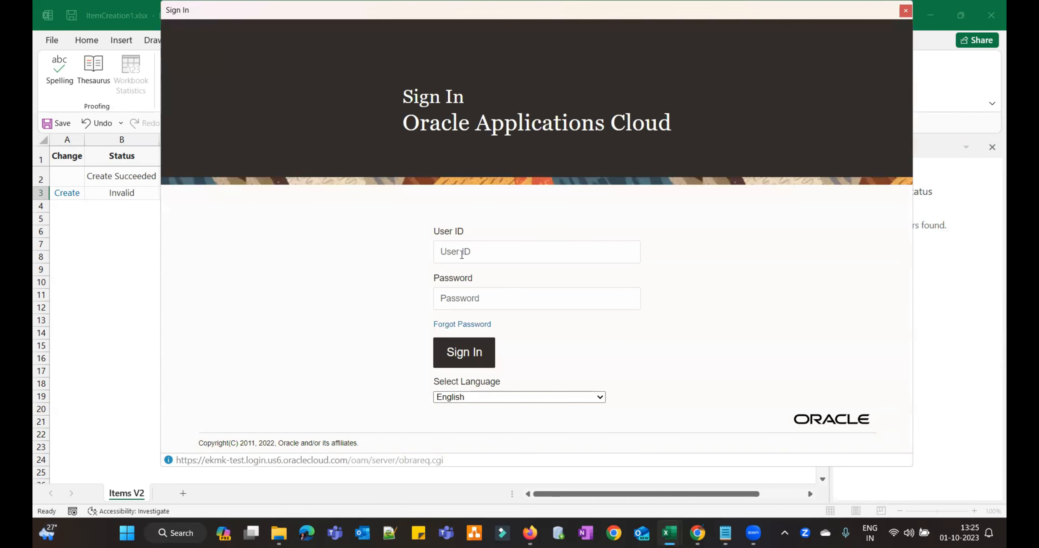
- Sign in to Oracle Applications Cloud with the user ID and password
{"action": "left_click", "coordinate": [464, 253]}
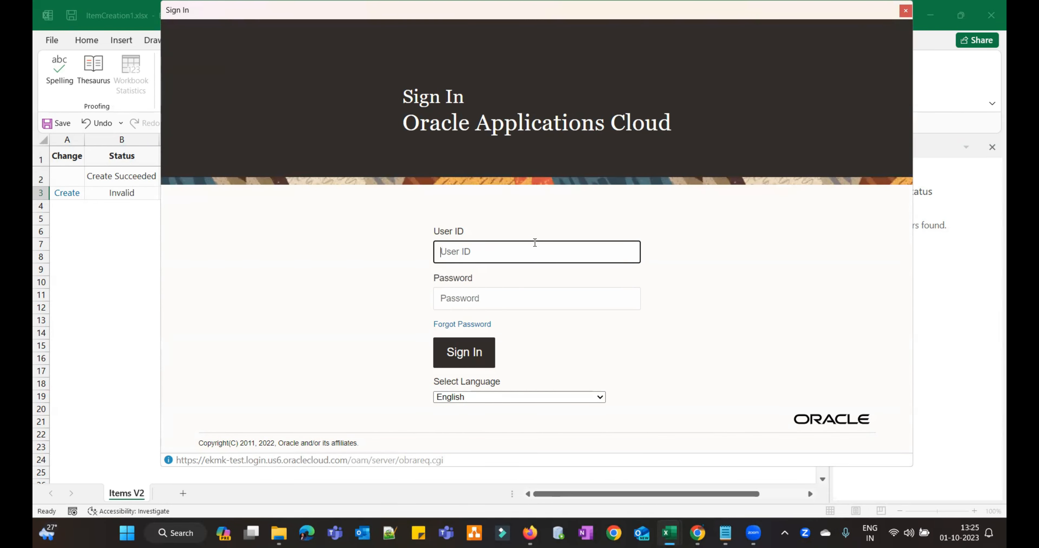
{"action": "type", "text": "scm.imp"}
{"action": "key", "text": "Tab"}
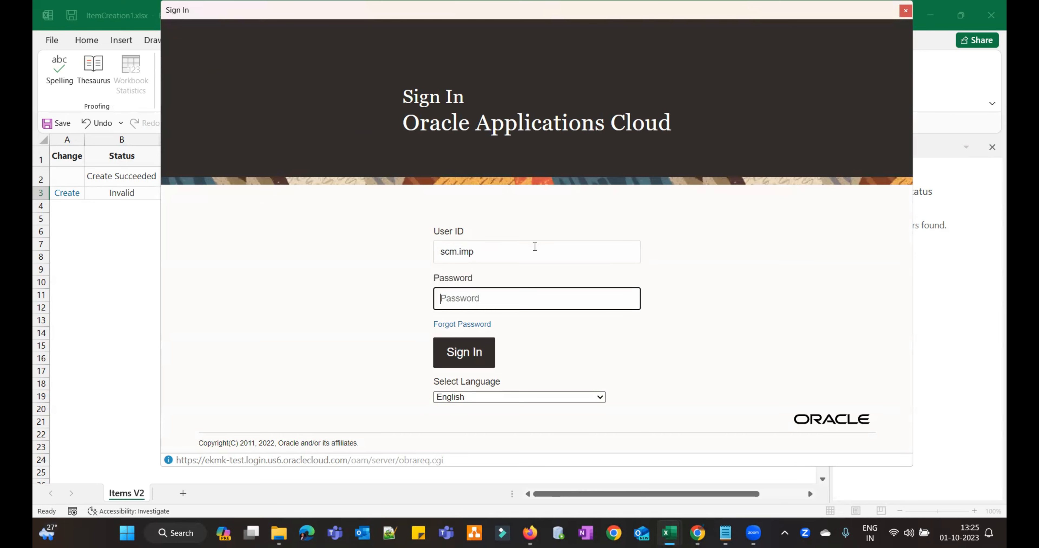
{"action": "type", "text": "***********"}
{"action": "left_click", "coordinate": [473, 359]}
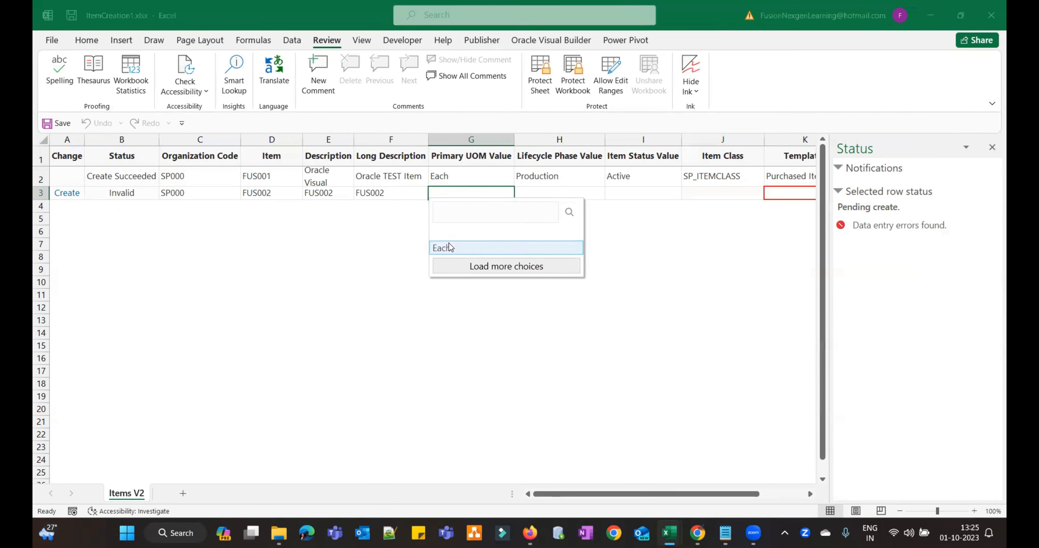
- Set row 3's primary UOM to Each, lifecycle phase Production and status Active
{"action": "left_click", "coordinate": [448, 246]}
{"action": "left_click", "coordinate": [539, 190]}
{"action": "type", "text": "Production"}
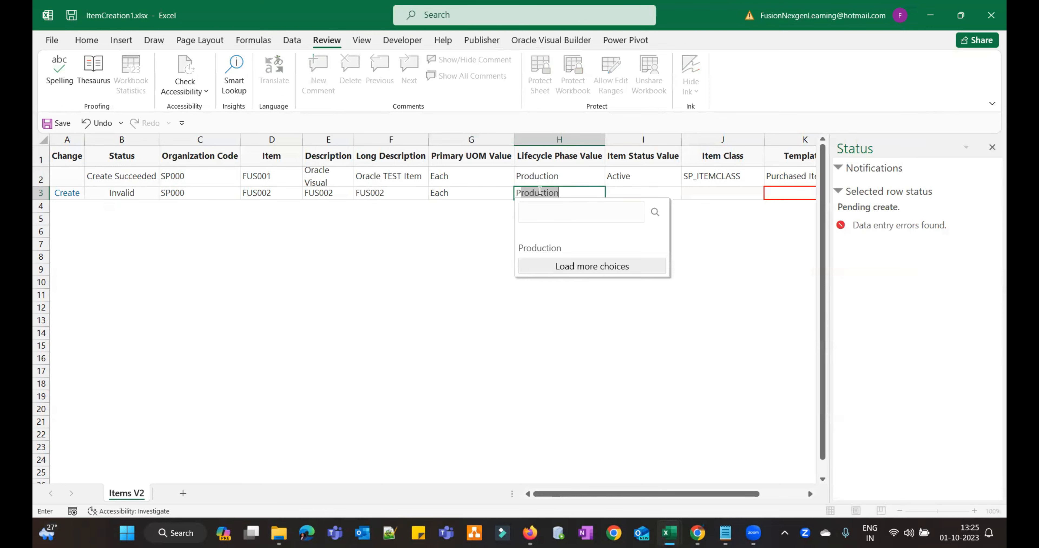
{"action": "key", "text": "Tab"}
{"action": "type", "text": "Active"}
{"action": "key", "text": "Tab"}
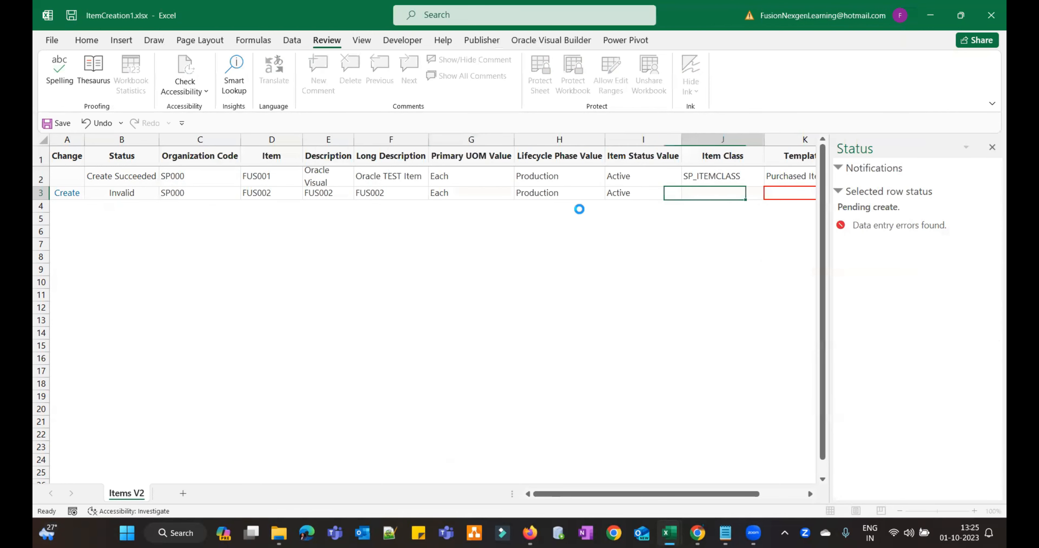
- Give row 3 item class SP_ITEMCLASS and copy the Purchased Items template from K2
{"action": "left_click", "coordinate": [740, 249]}
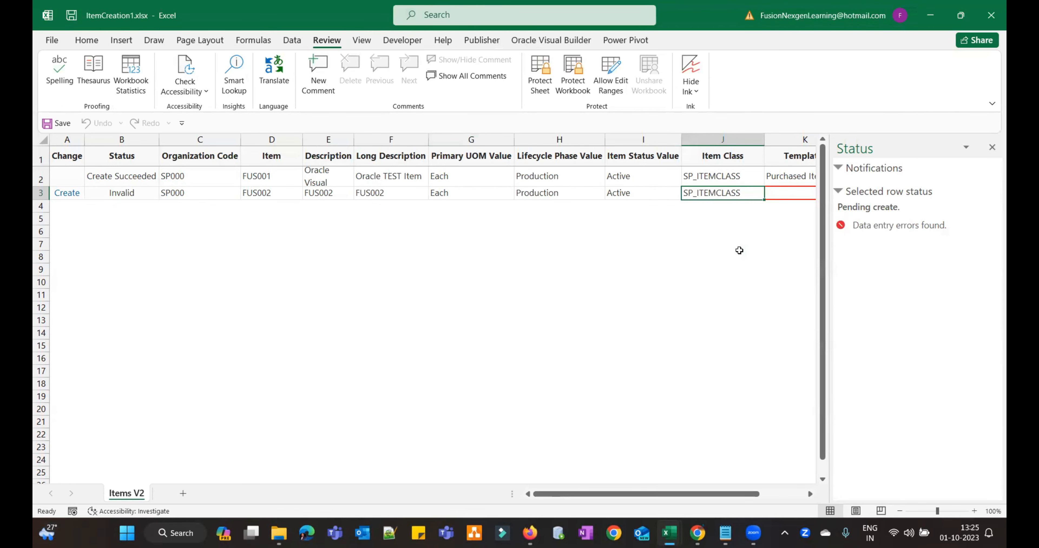
{"action": "key", "text": "Tab"}
{"action": "left_click", "coordinate": [742, 183]}
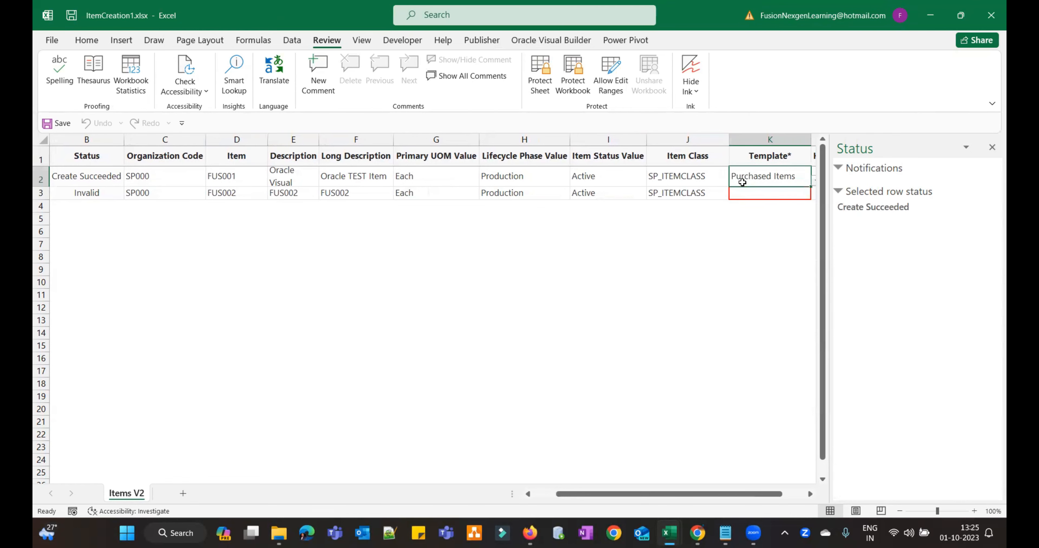
{"action": "key", "text": "ctrl+c"}
{"action": "left_click", "coordinate": [743, 193]}
{"action": "key", "text": "ctrl+v"}
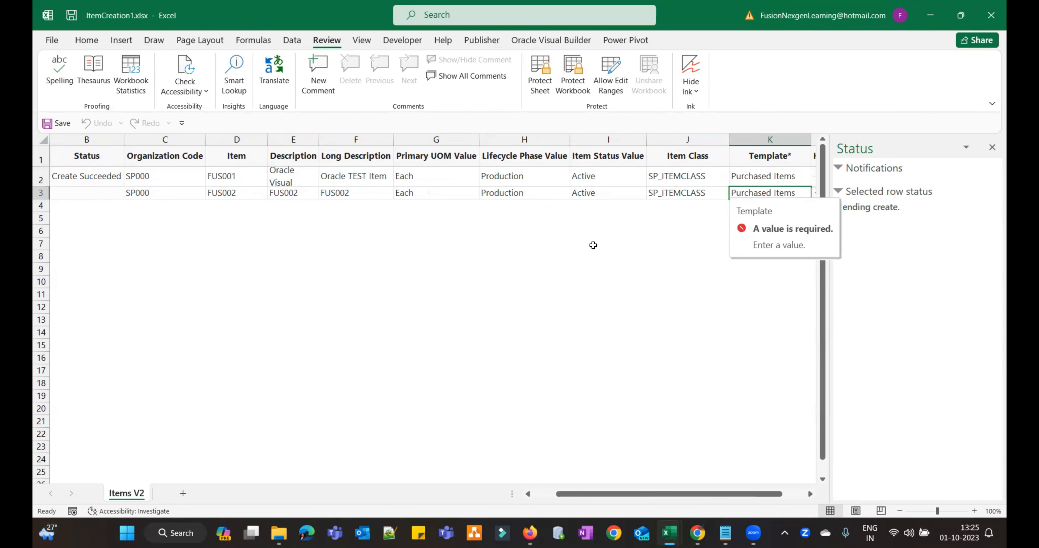
{"action": "left_click", "coordinate": [592, 245]}
- Select the Status cell of the FUS002 row and bring up the Oracle Visual Builder ribbon
{"action": "left_click", "coordinate": [506, 195]}
{"action": "key", "text": "Left"}
{"action": "key", "text": "Left"}
{"action": "key", "text": "Left"}
{"action": "key", "text": "Left"}
{"action": "key", "text": "Left"}
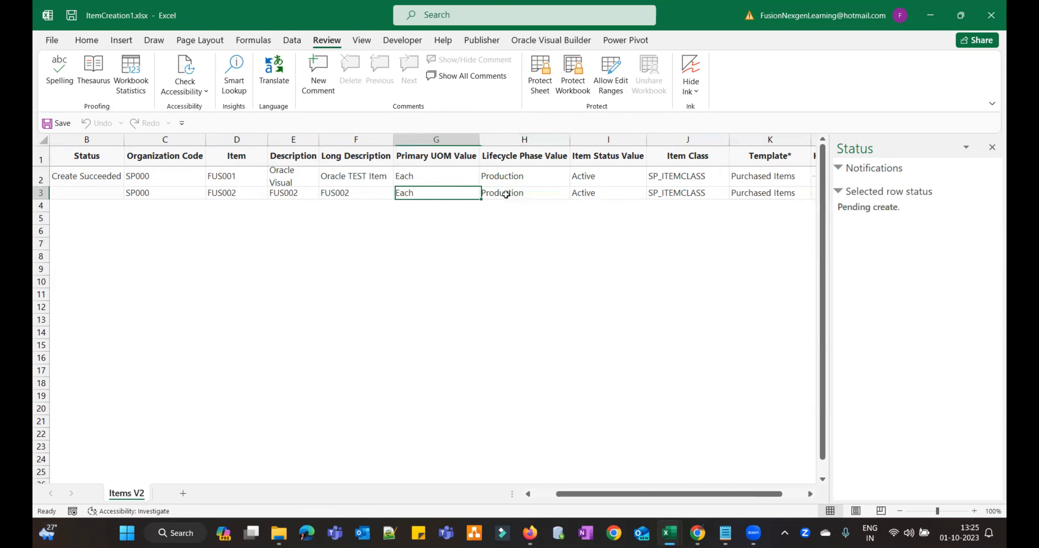
{"action": "key", "text": "Left"}
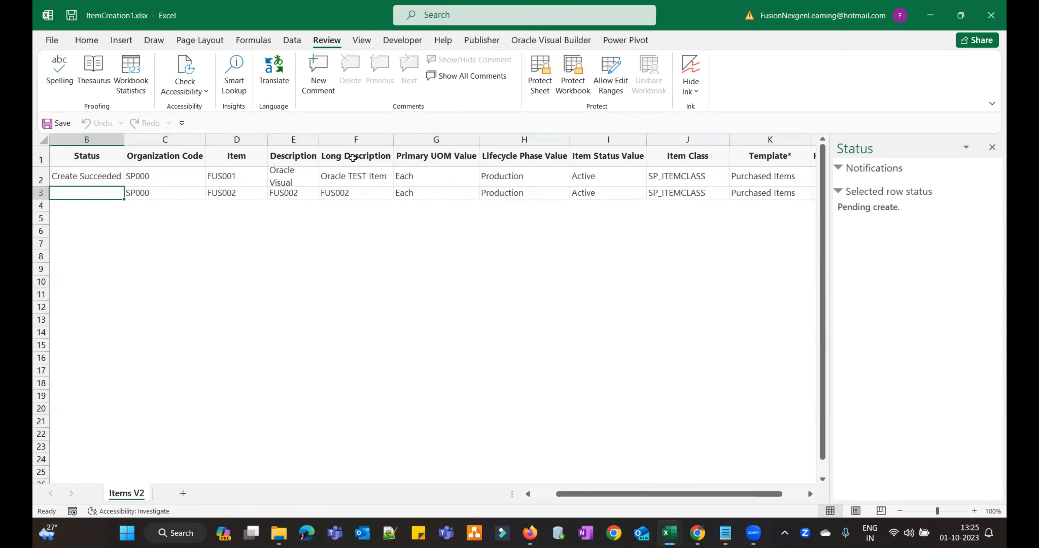
{"action": "left_click", "coordinate": [524, 40]}
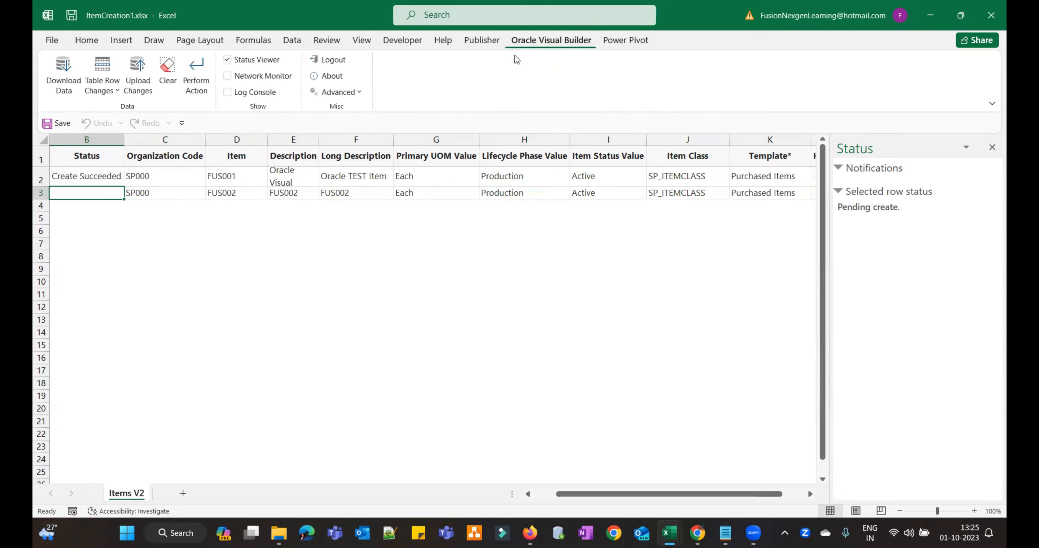
- Upload the pending FUS002 item to Oracle Fusion, then select cell D4
{"action": "left_click", "coordinate": [136, 76]}
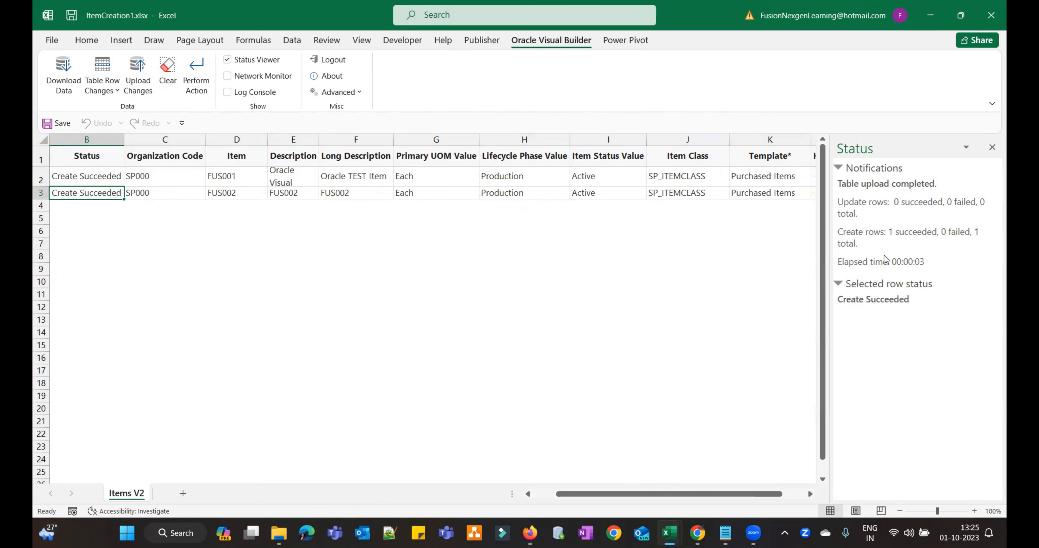
{"action": "left_click", "coordinate": [222, 209]}
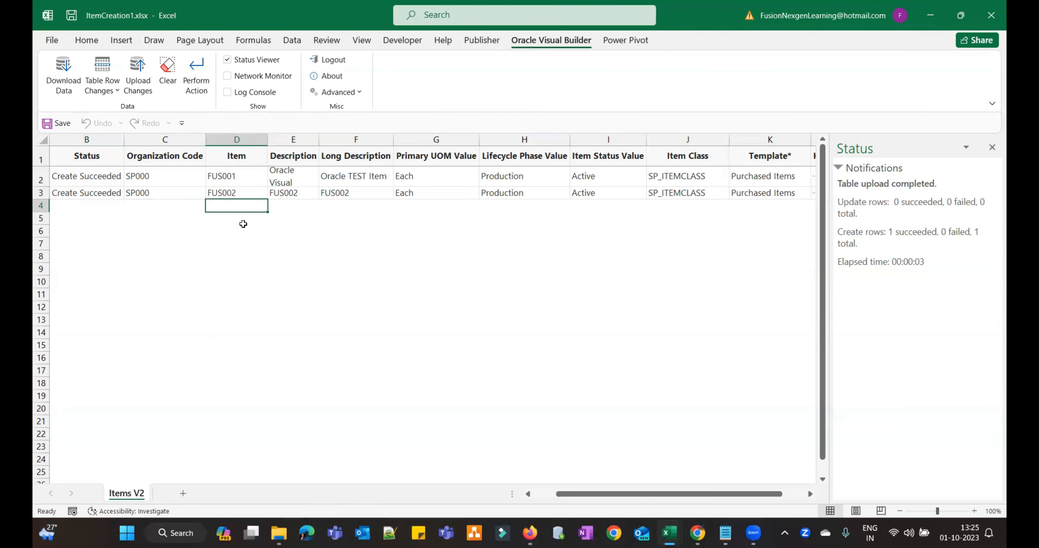
- Enter FUS003 as a new item in D4, then start downloading data from Oracle Fusion
{"action": "type", "text": "FU"}
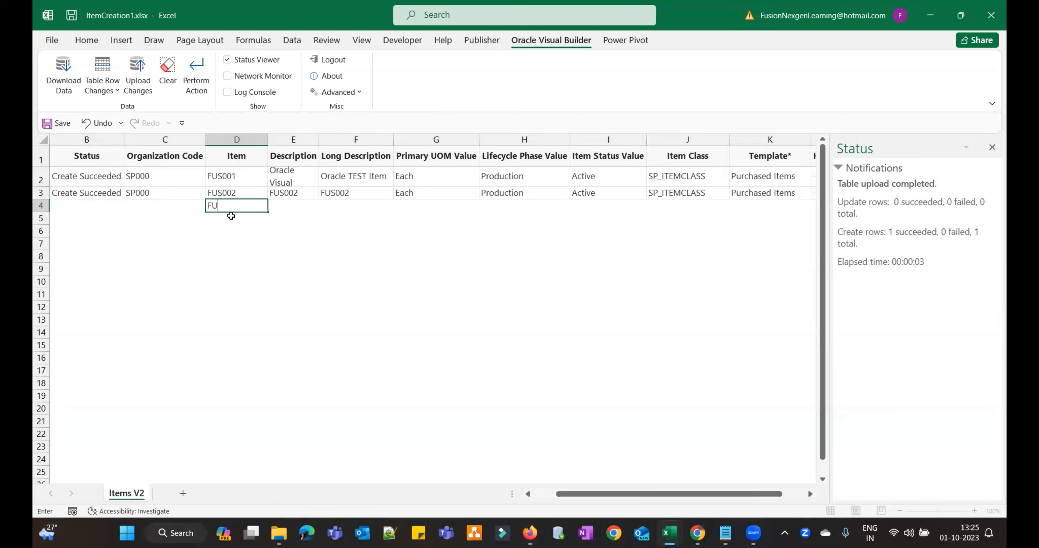
{"action": "type", "text": "S003"}
{"action": "key", "text": "Tab"}
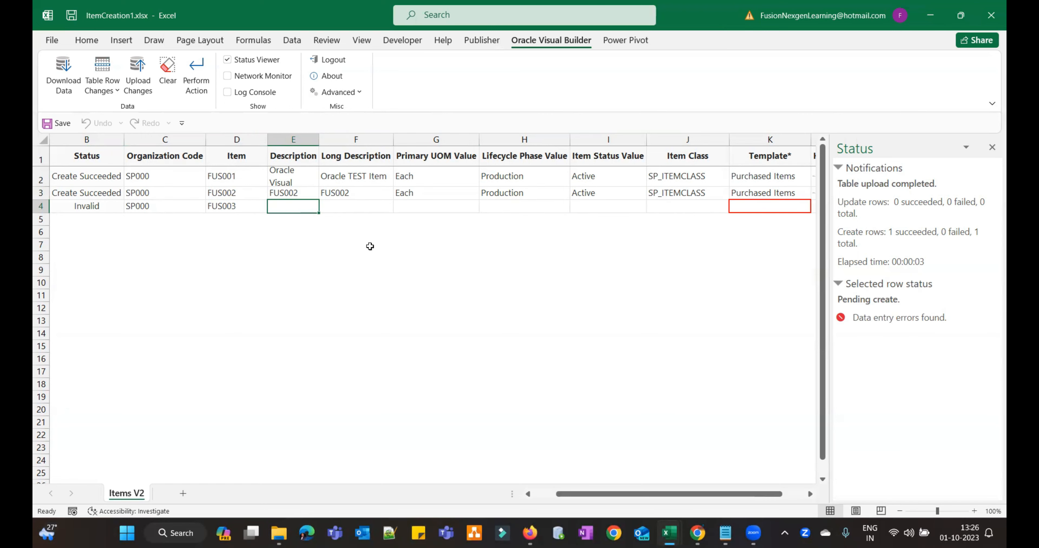
{"action": "left_click", "coordinate": [298, 233]}
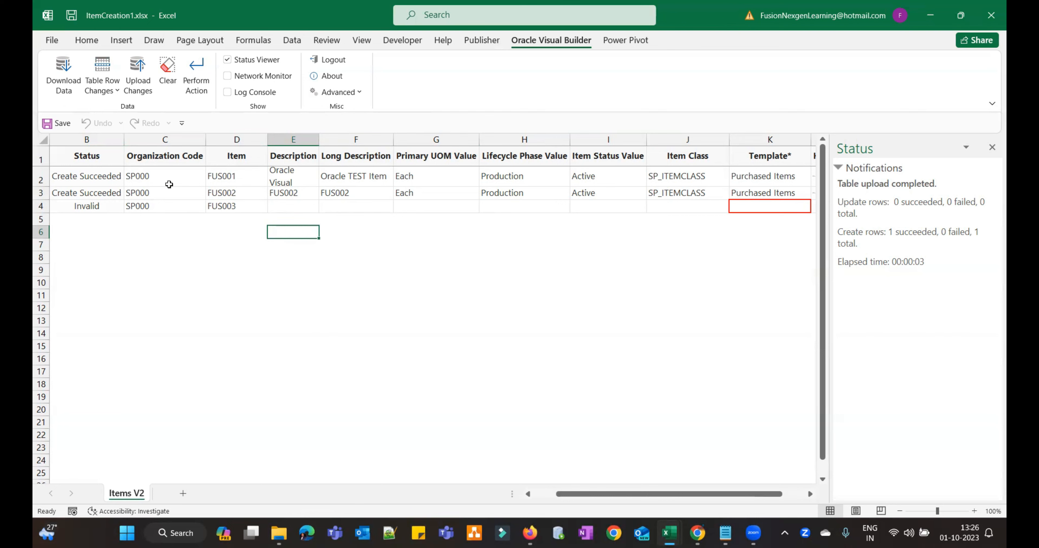
{"action": "left_click", "coordinate": [62, 72]}
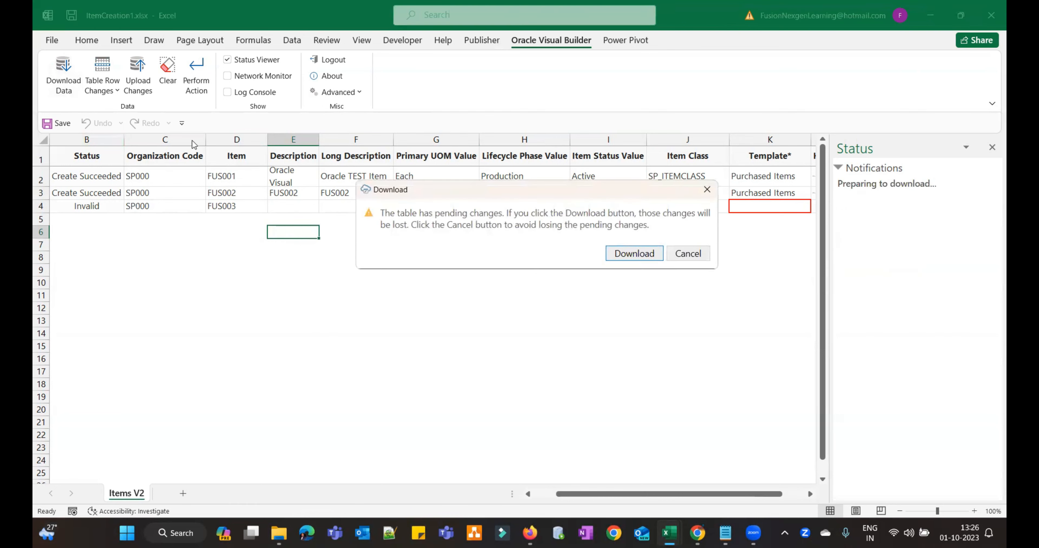
- Discard pending changes and download existing items, stopping at the 499 rows already fetched
{"action": "left_click", "coordinate": [619, 254]}
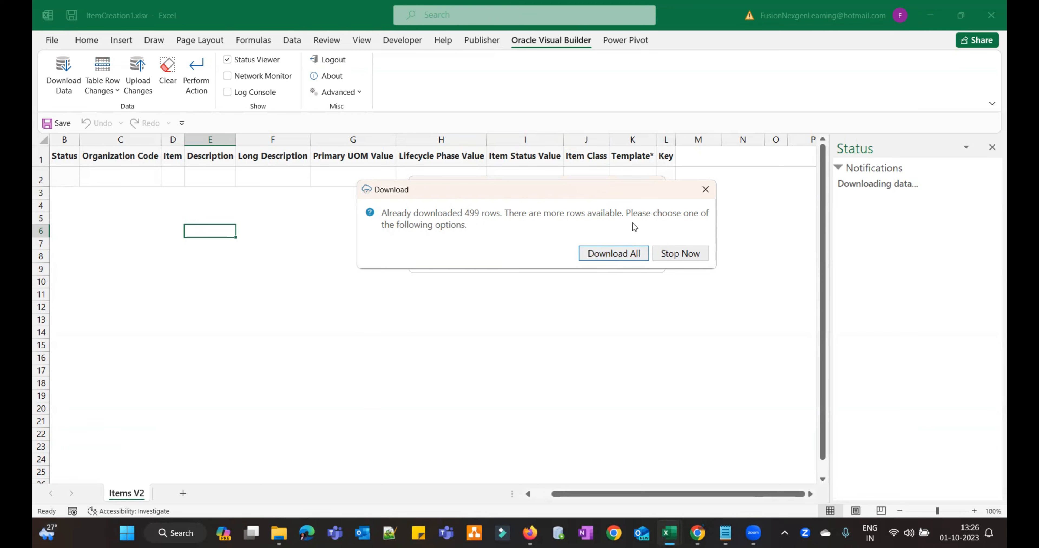
{"action": "left_click", "coordinate": [680, 254]}
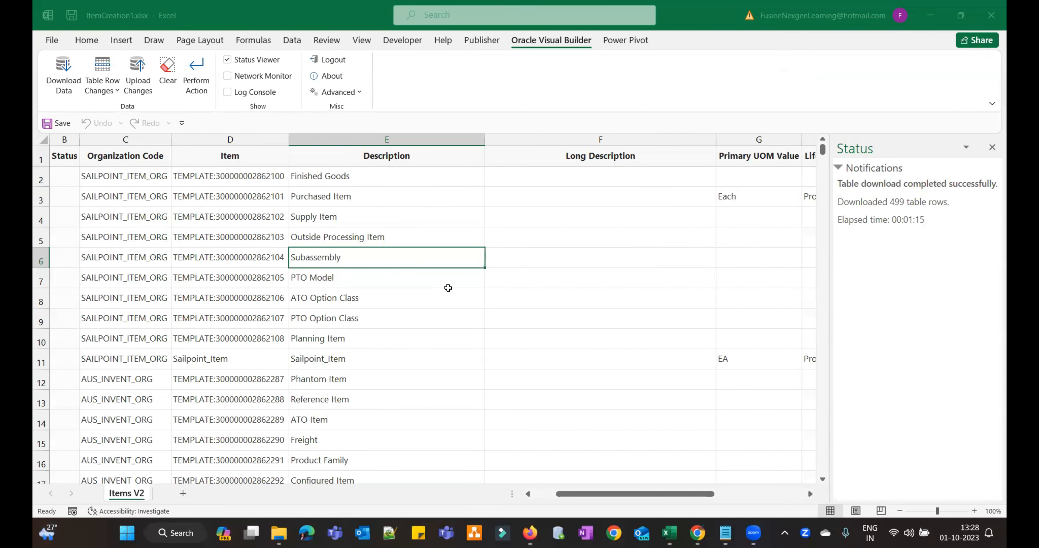
- Inspect the first downloaded item's fields in row 2, including its Long Description
{"action": "left_click", "coordinate": [133, 177]}
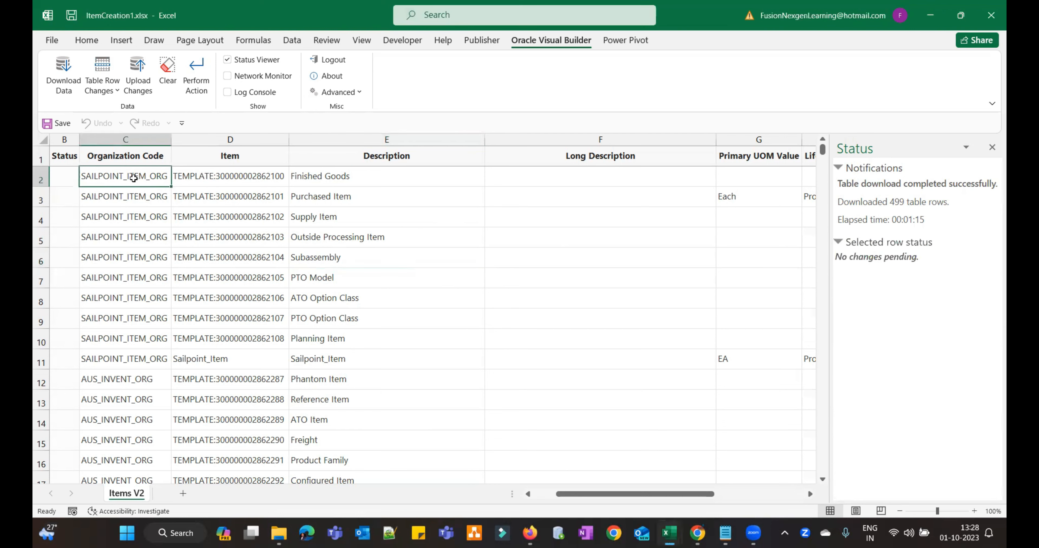
{"action": "key", "text": "Right"}
{"action": "key", "text": "Right"}
{"action": "key", "text": "Right"}
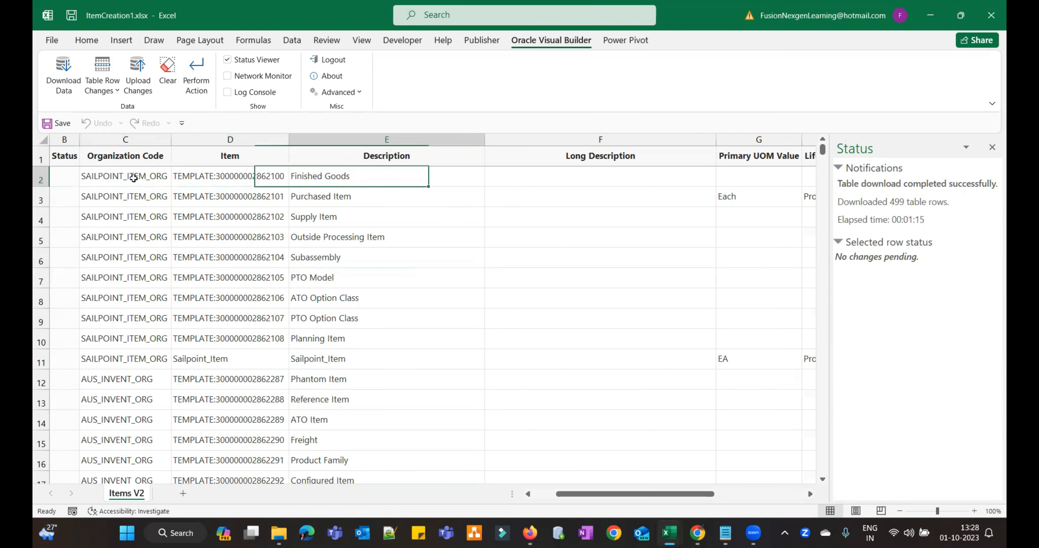
{"action": "key", "text": "Right"}
{"action": "key", "text": "Right"}
{"action": "key", "text": "Right"}
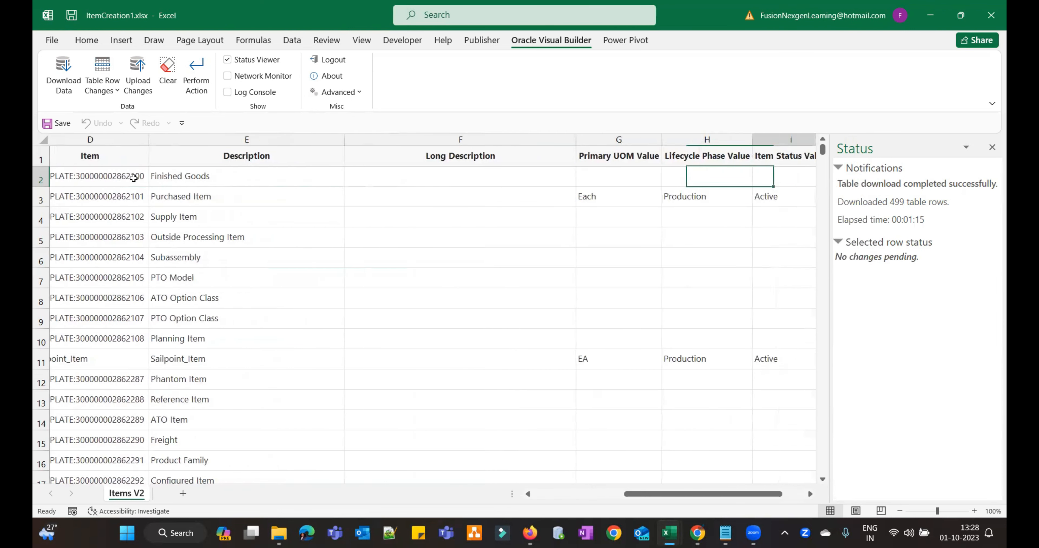
{"action": "key", "text": "Left"}
{"action": "key", "text": "Right"}
{"action": "key", "text": "Right"}
{"action": "double_click", "coordinate": [134, 179]}
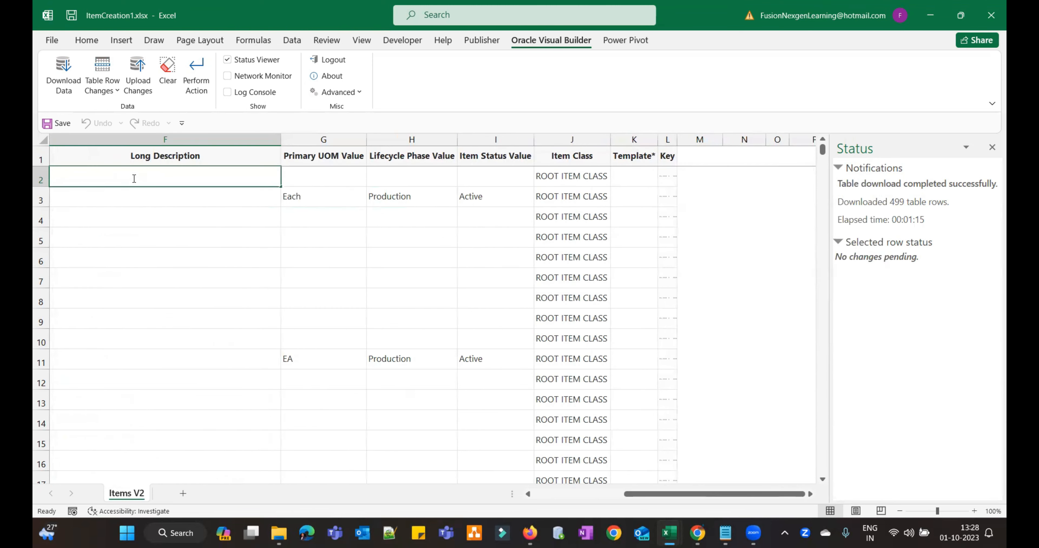
- Review row 2's Primary UOM Value and Item Status Value choices, then log out of Oracle Fusion
{"action": "left_click", "coordinate": [307, 169]}
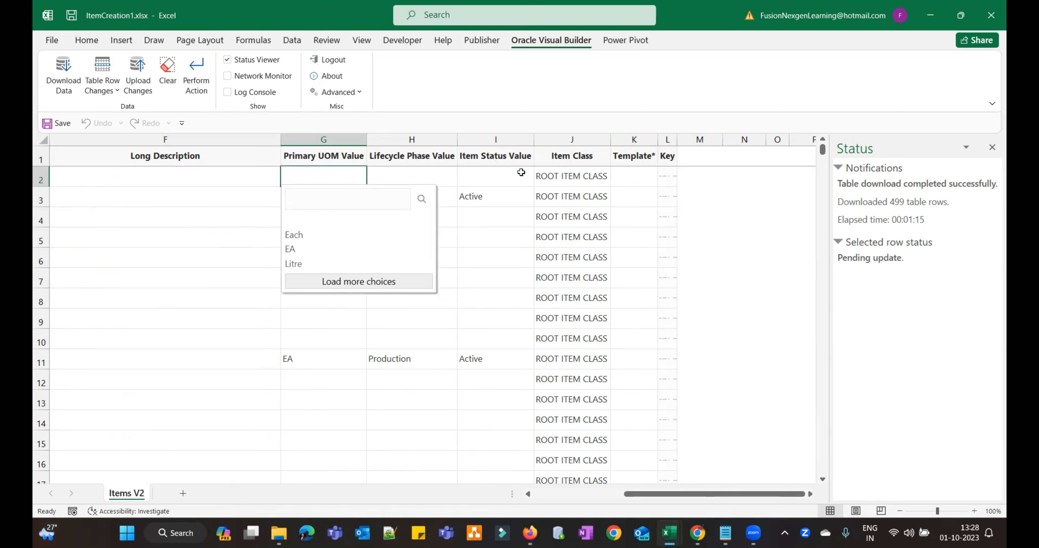
{"action": "left_click", "coordinate": [506, 179]}
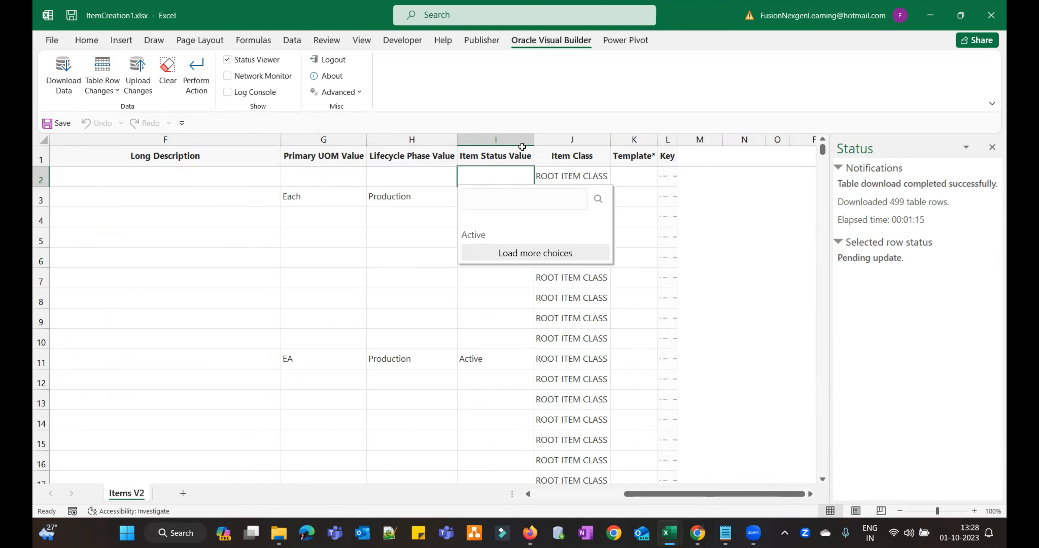
{"action": "left_click", "coordinate": [325, 60]}
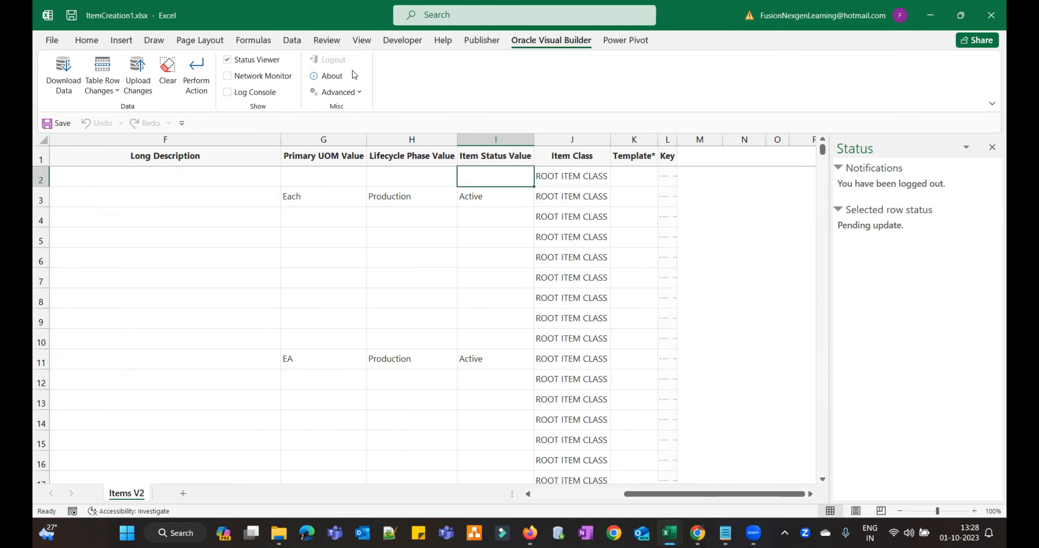
{"action": "left_click", "coordinate": [355, 214]}
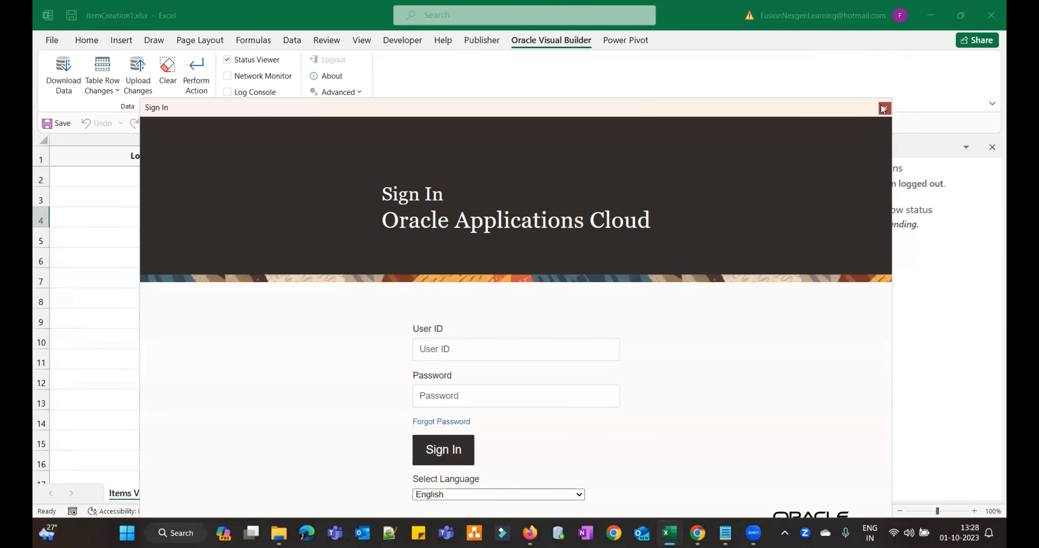
{"action": "left_click", "coordinate": [885, 108]}
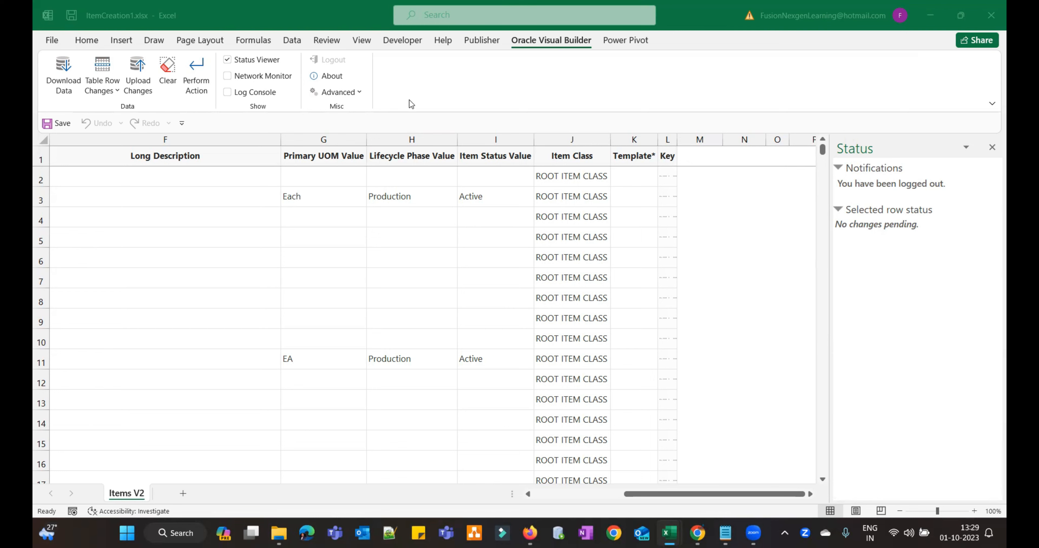
{"action": "left_click", "coordinate": [361, 92]}
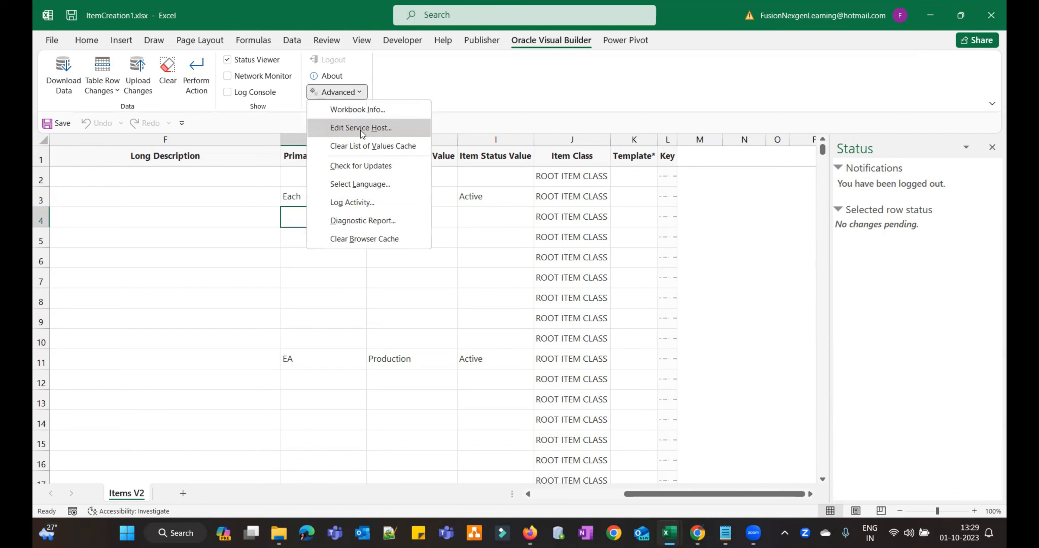
{"action": "left_click", "coordinate": [359, 129]}
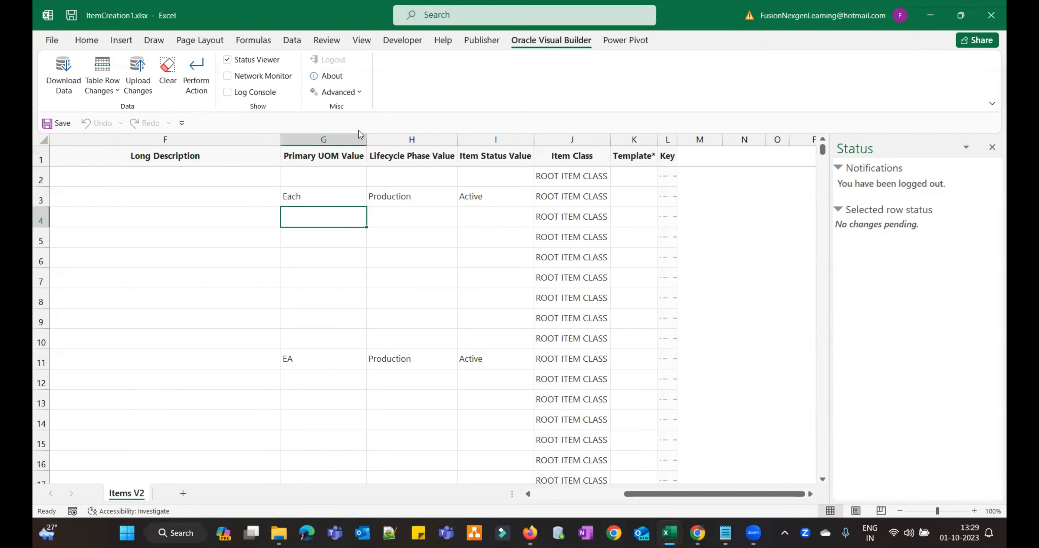
{"action": "left_click_drag", "start_coordinate": [462, 232], "coordinate": [644, 245]}
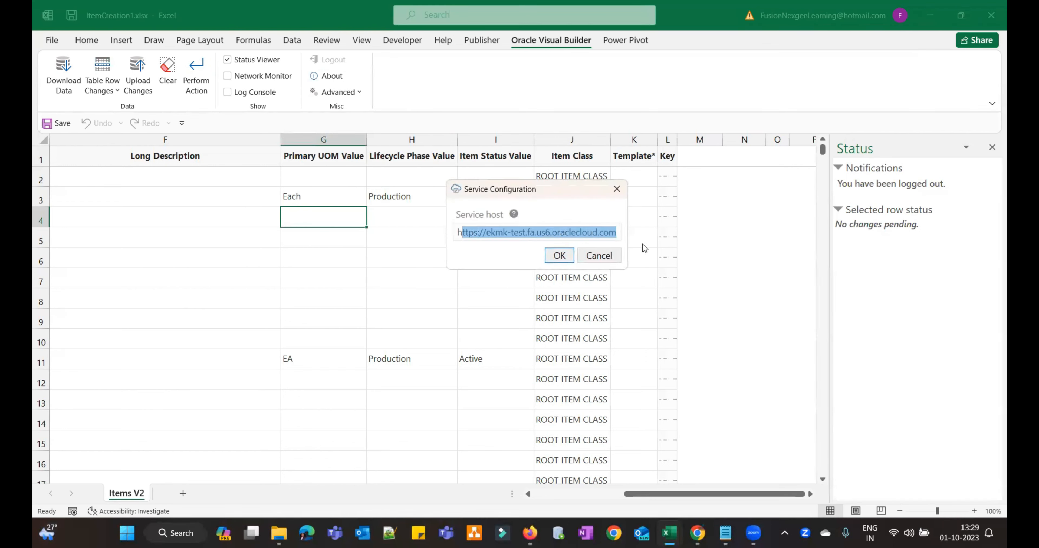
{"action": "key", "text": "BackSpace"}
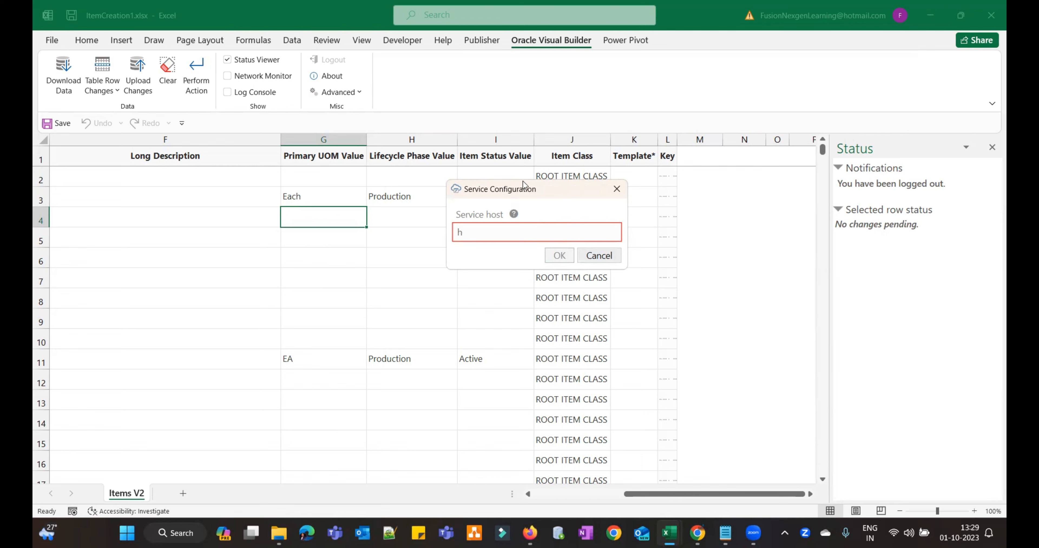
{"action": "left_click", "coordinate": [599, 255]}
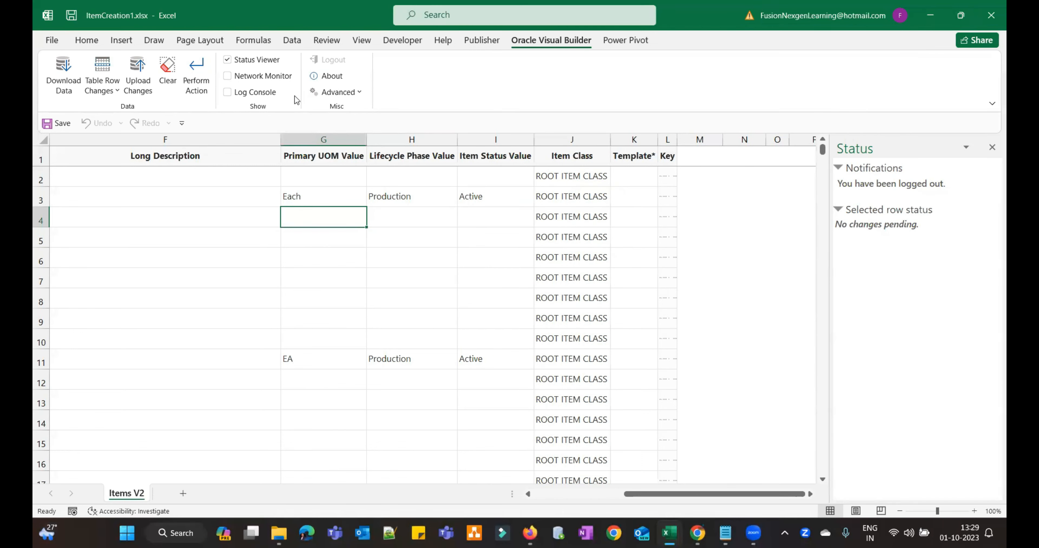